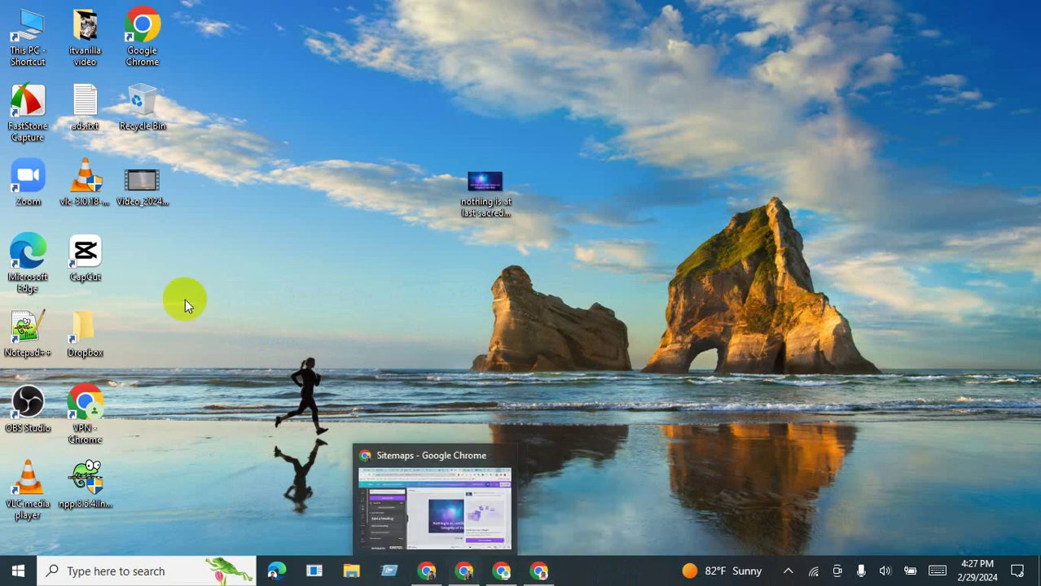
# Step: Restore the Chrome window showing the Search Console page-sitemap.xml report
pyautogui.click(465, 572)
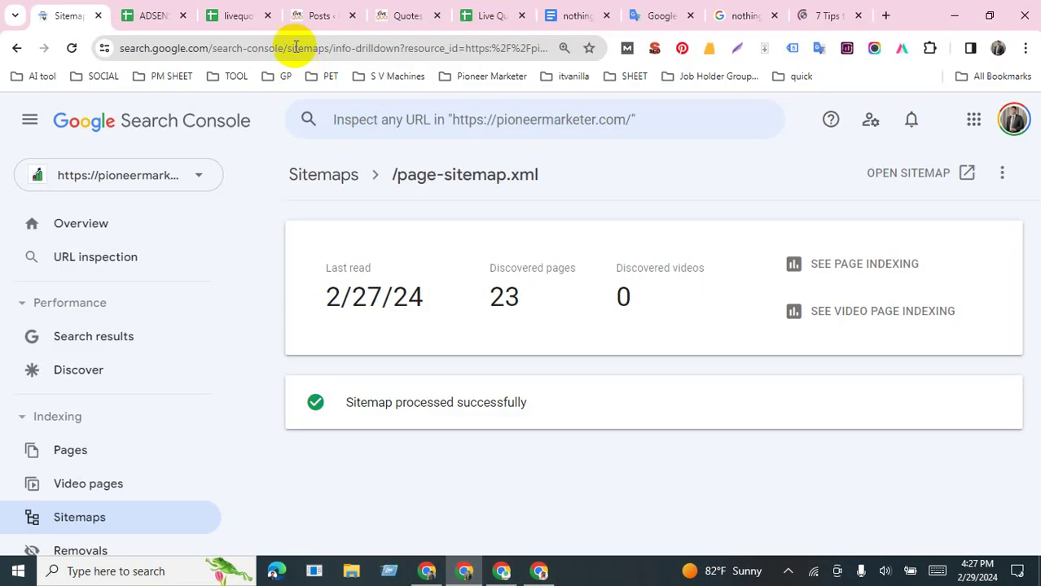
# Step: Open the 'Nothing is at Last Sacred' post in a new tab and close the One Step Closer article
pyautogui.click(406, 14)
pyautogui.scroll(15, 406, 204)
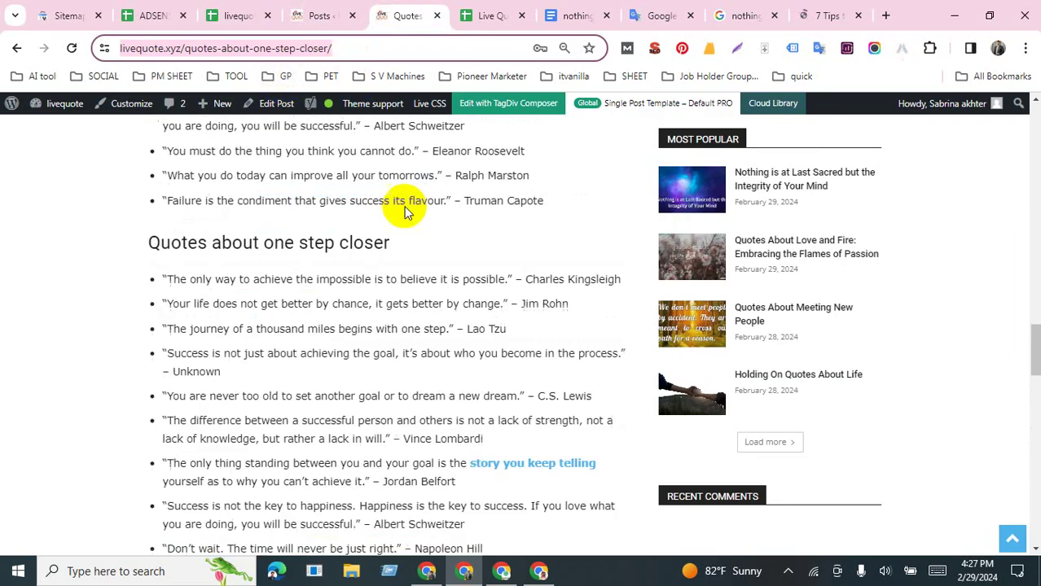
pyautogui.click(323, 15)
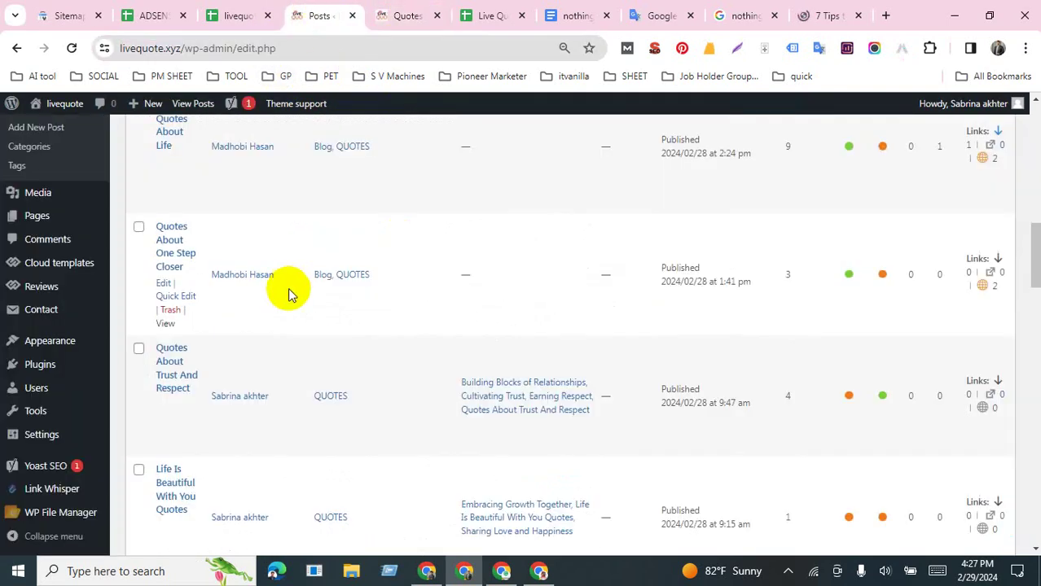
pyautogui.scroll(10, 288, 290)
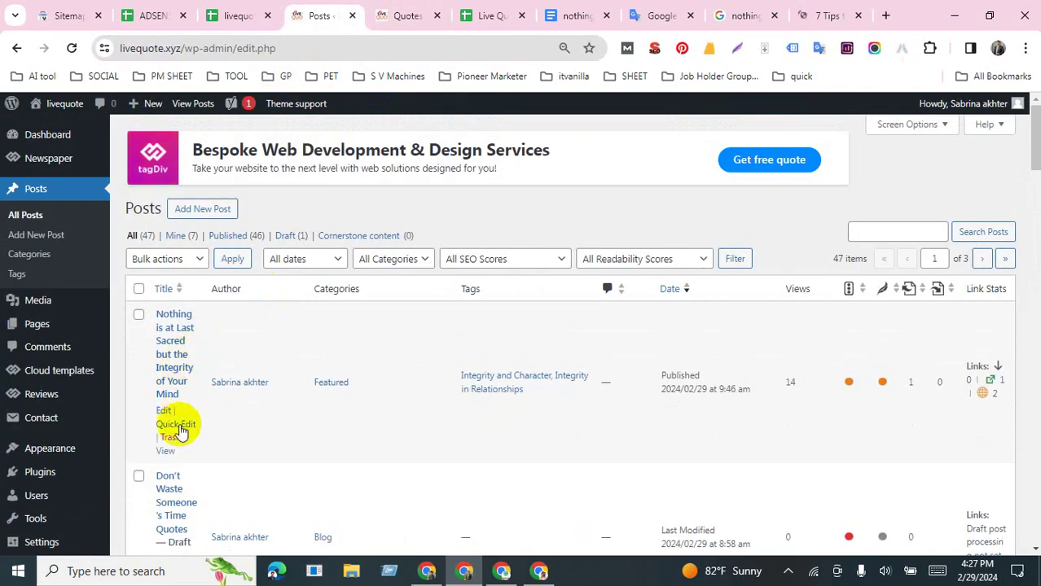
pyautogui.middleClick(167, 453)
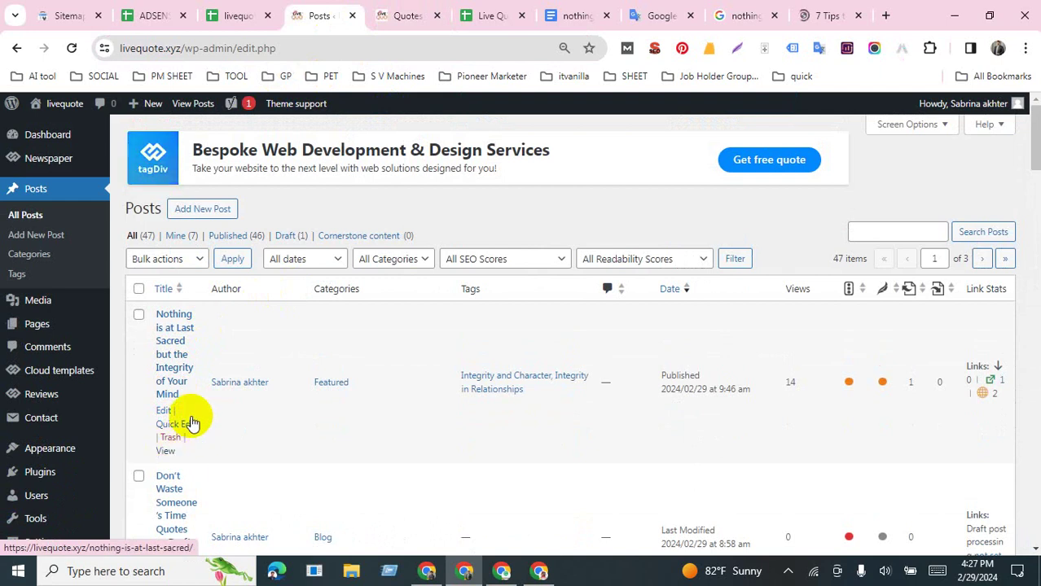
pyautogui.click(367, 17)
pyautogui.click(464, 17)
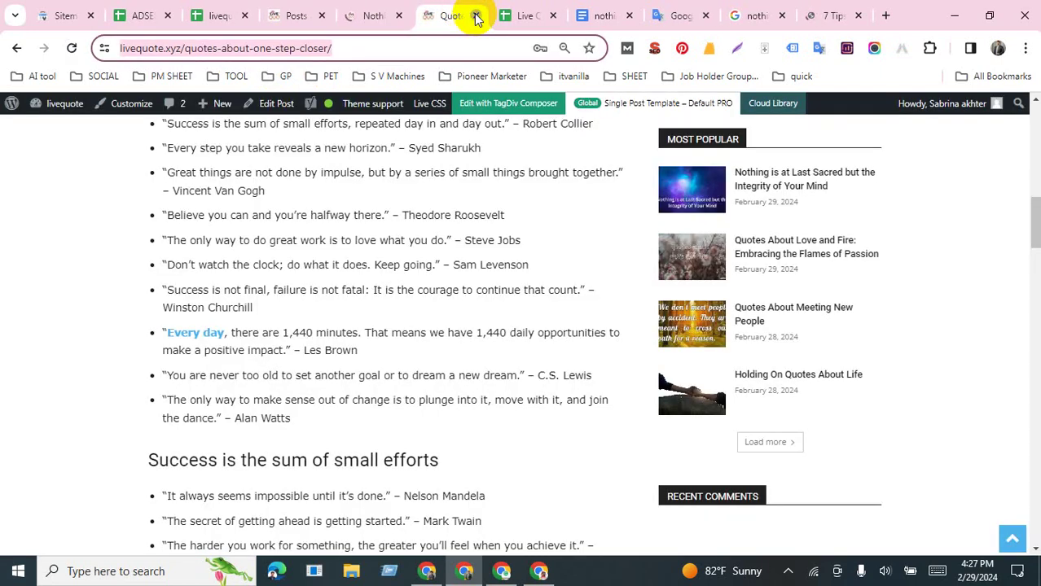
pyautogui.click(477, 16)
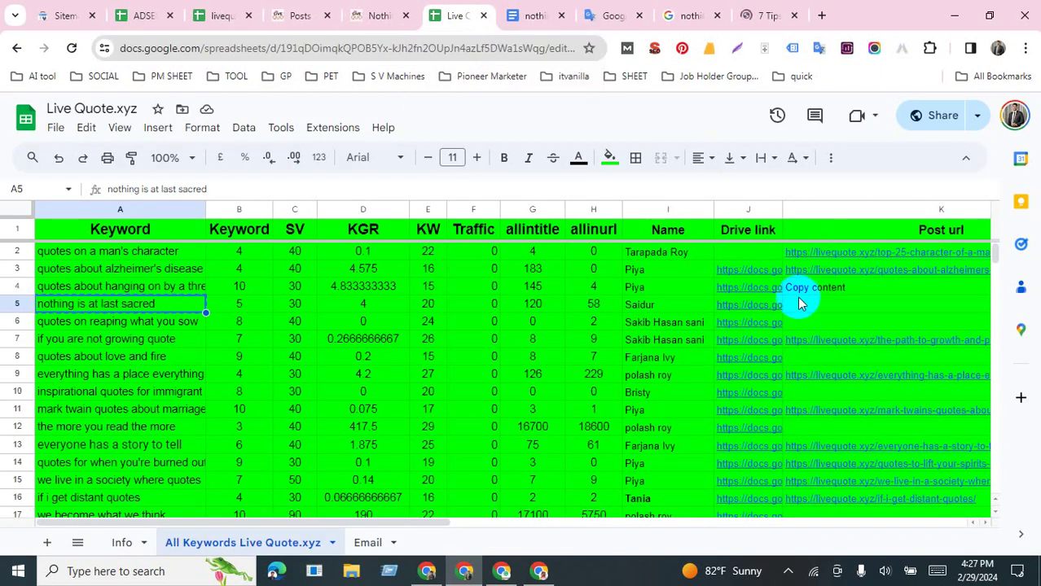
# Step: Paste the Nothing is at Last Sacred article URL into cell K5 of the Live Quote.xyz sheet
pyautogui.click(399, 16)
pyautogui.click(415, 50)
pyautogui.hotkey('ctrl', 'c')
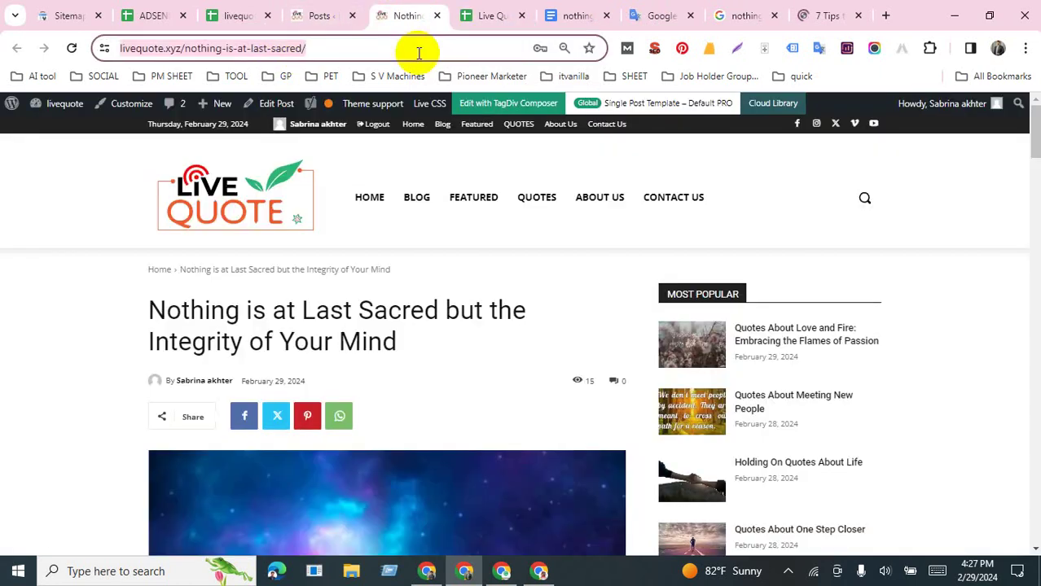
pyautogui.click(480, 16)
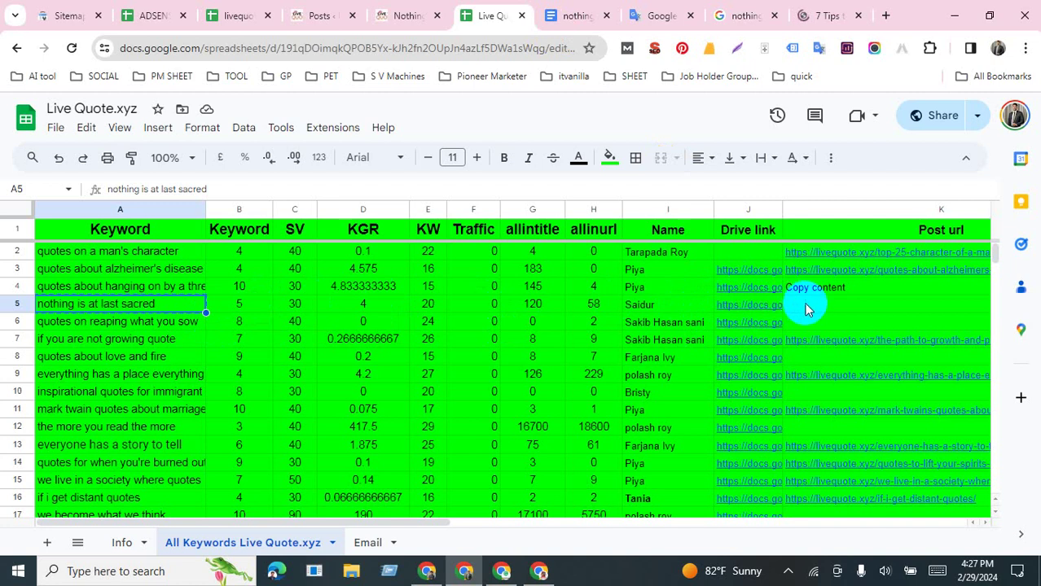
pyautogui.click(884, 308)
pyautogui.hotkey('ctrl', 'v')
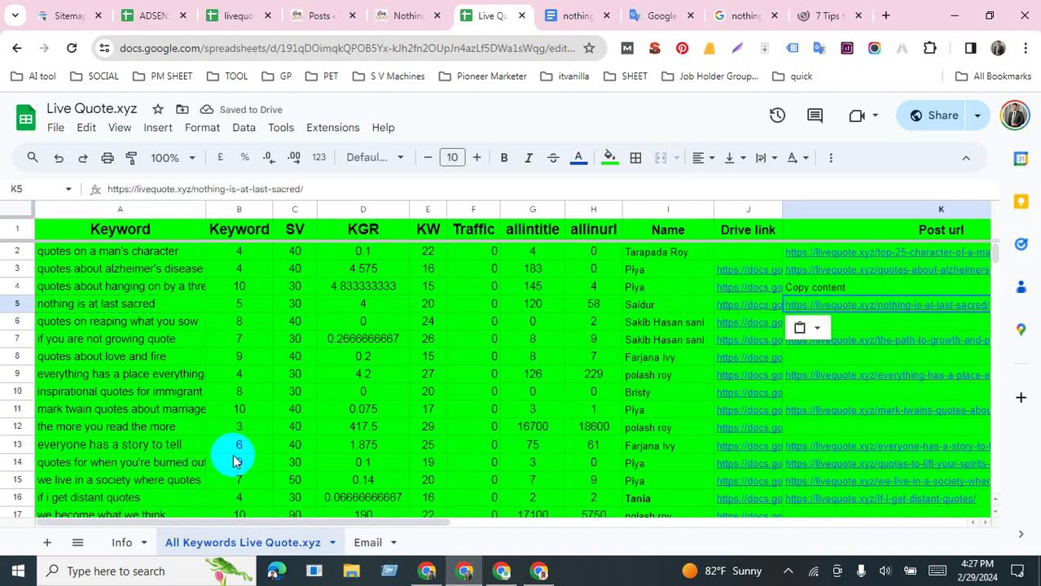
pyautogui.click(237, 15)
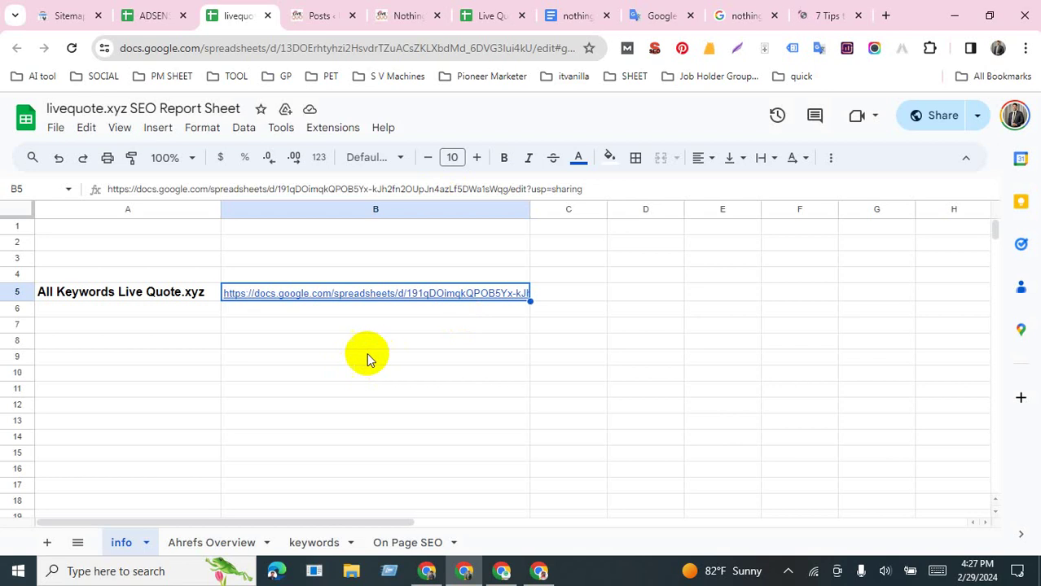
# Step: On the On Page SEO sheet, put the article URL in A4 and keyword 'nothing is at last sacred' in B4
pyautogui.click(407, 542)
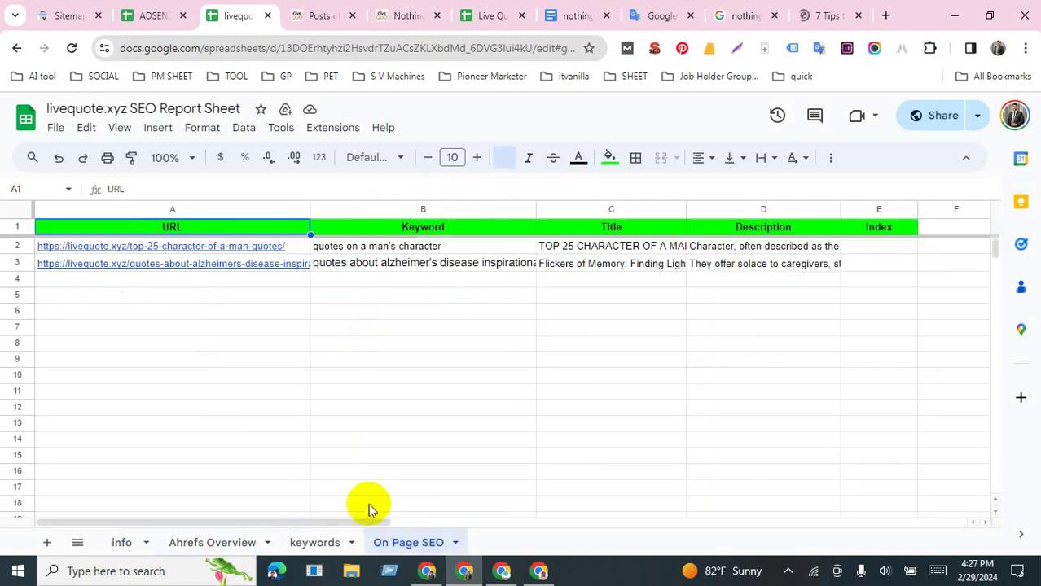
pyautogui.click(269, 279)
pyautogui.hotkey('ctrl', 'v')
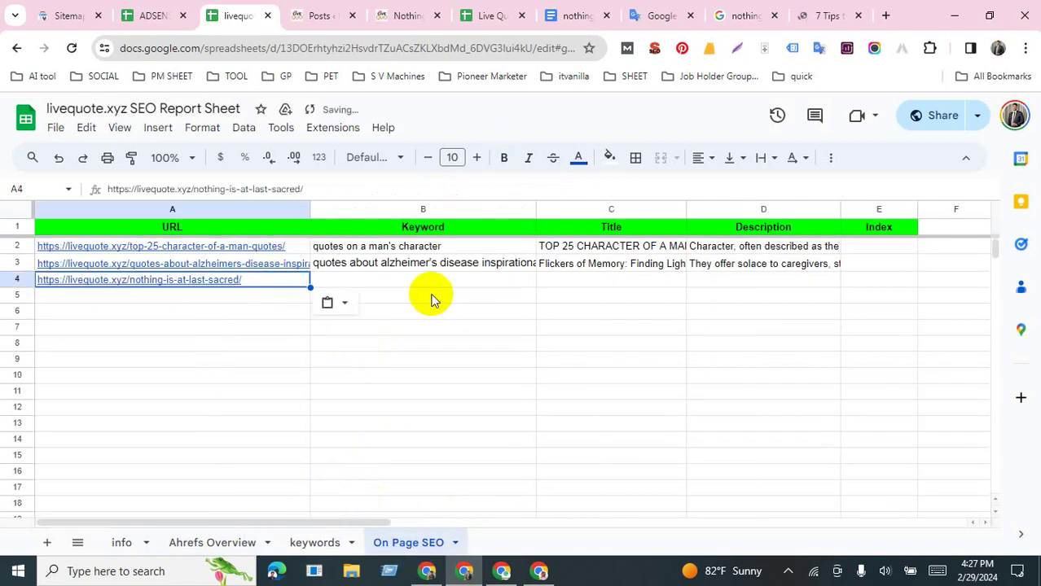
pyautogui.click(413, 284)
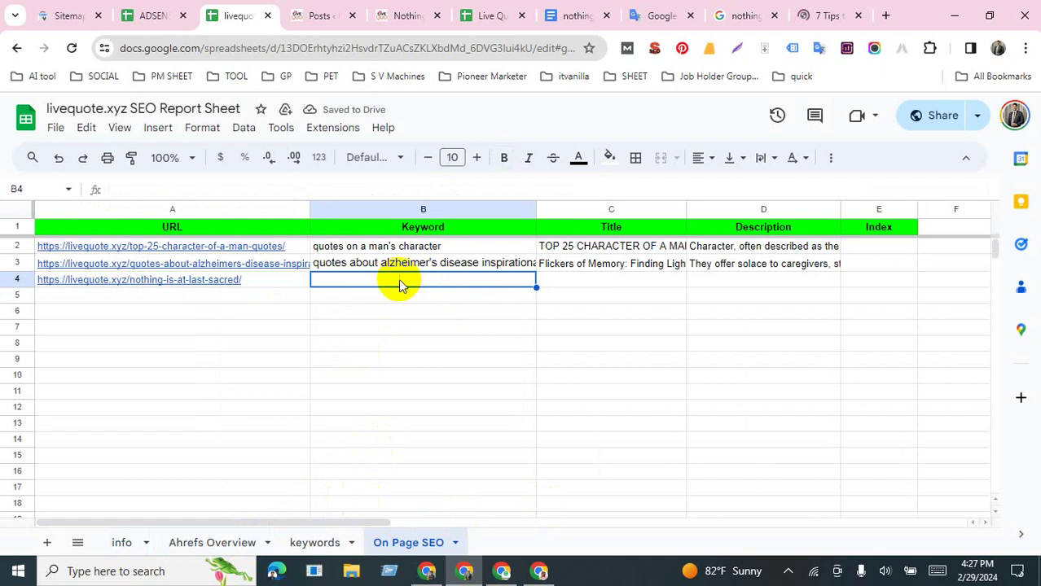
pyautogui.click(570, 16)
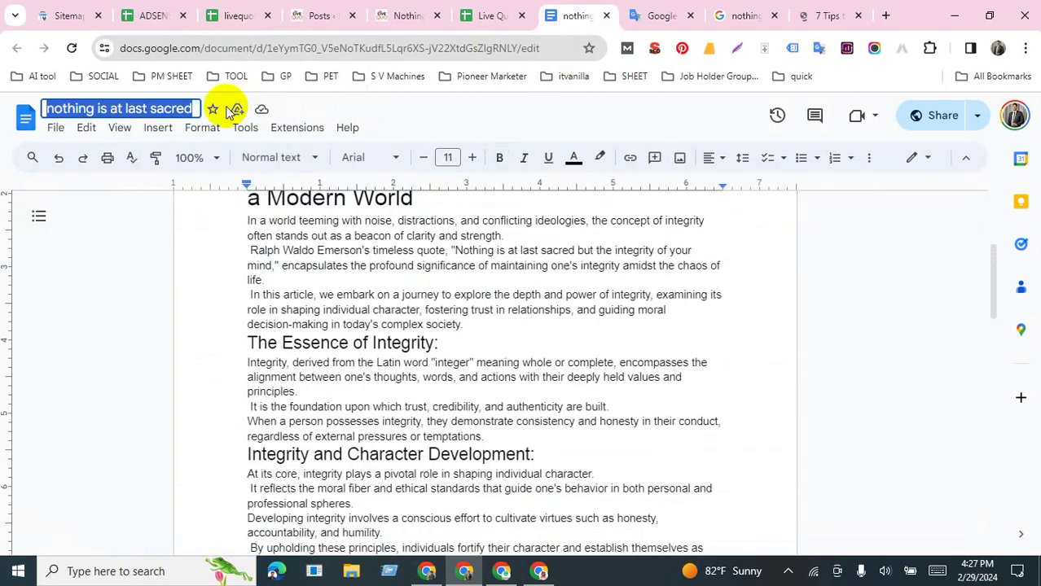
pyautogui.click(238, 16)
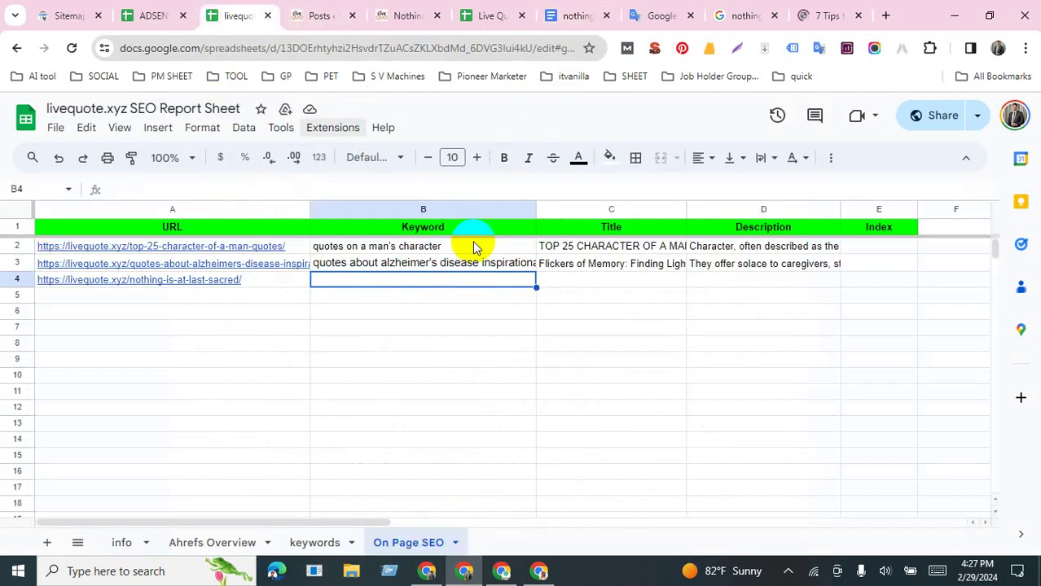
pyautogui.write('nothing is at last sacred')
pyautogui.click(599, 281)
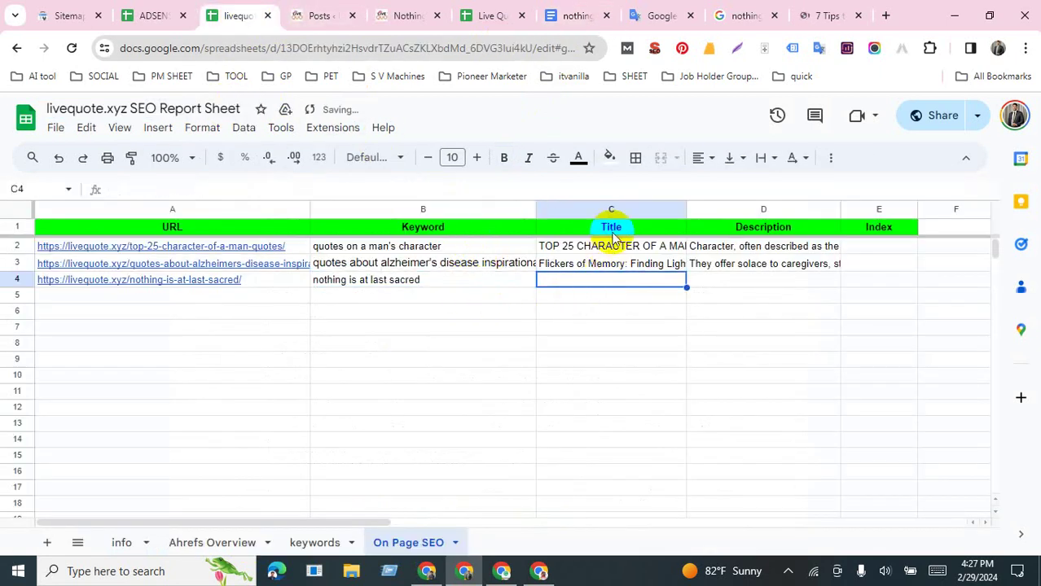
pyautogui.click(396, 14)
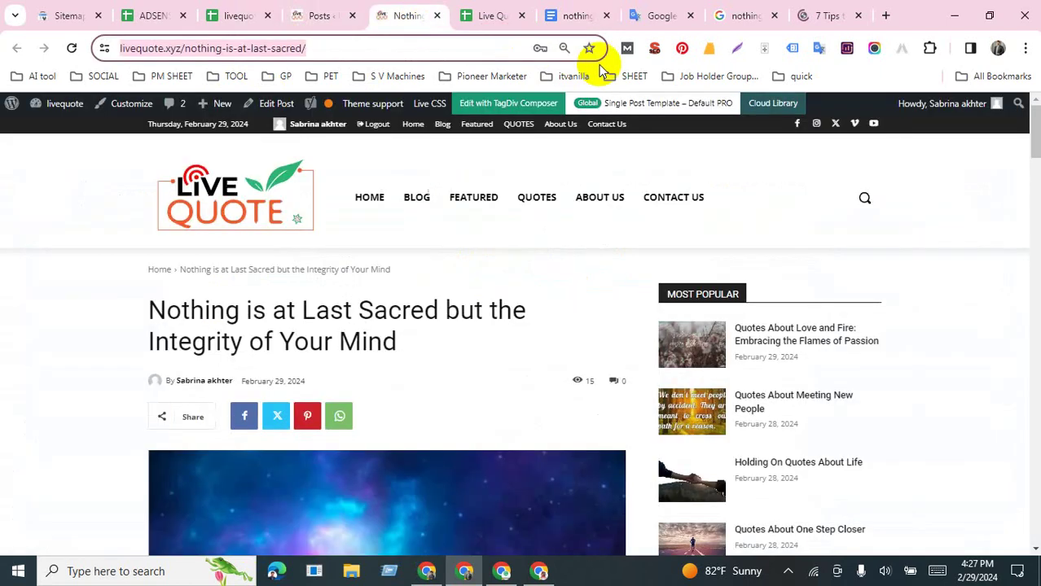
# Step: Paste the article's page title from the SEO summary into C4 as plain text
pyautogui.click(654, 49)
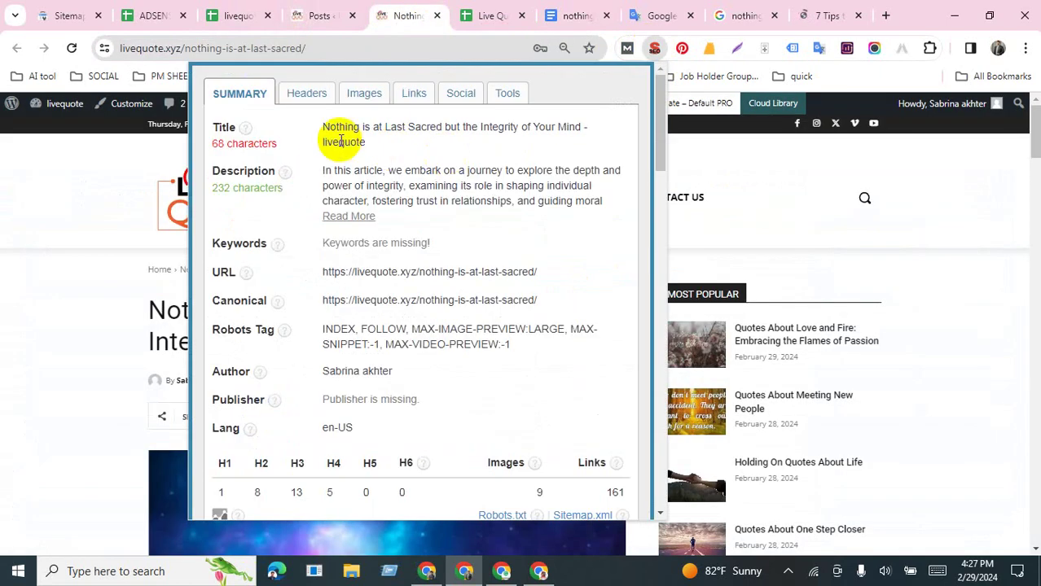
pyautogui.moveTo(324, 128); pyautogui.dragTo(410, 149)
pyautogui.hotkey('ctrl', 'c')
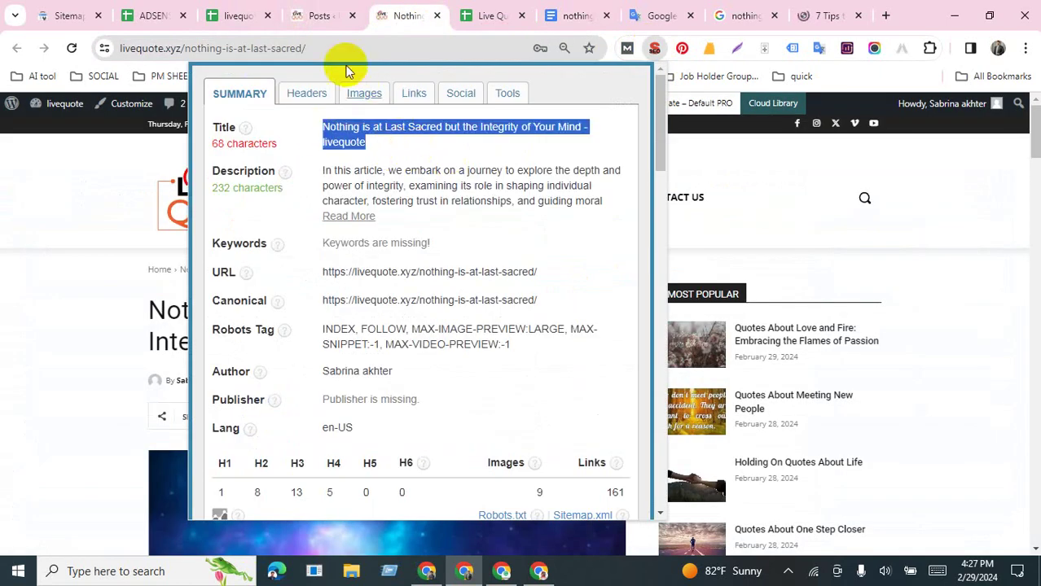
pyautogui.click(244, 20)
pyautogui.click(643, 277)
pyautogui.hotkey('ctrl', 'v')
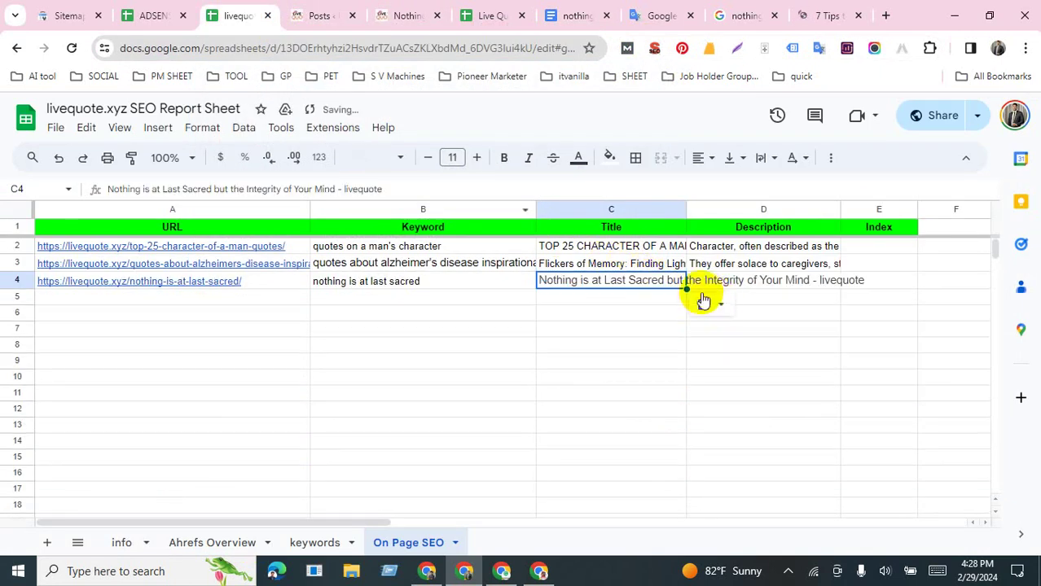
pyautogui.click(734, 333)
pyautogui.click(748, 282)
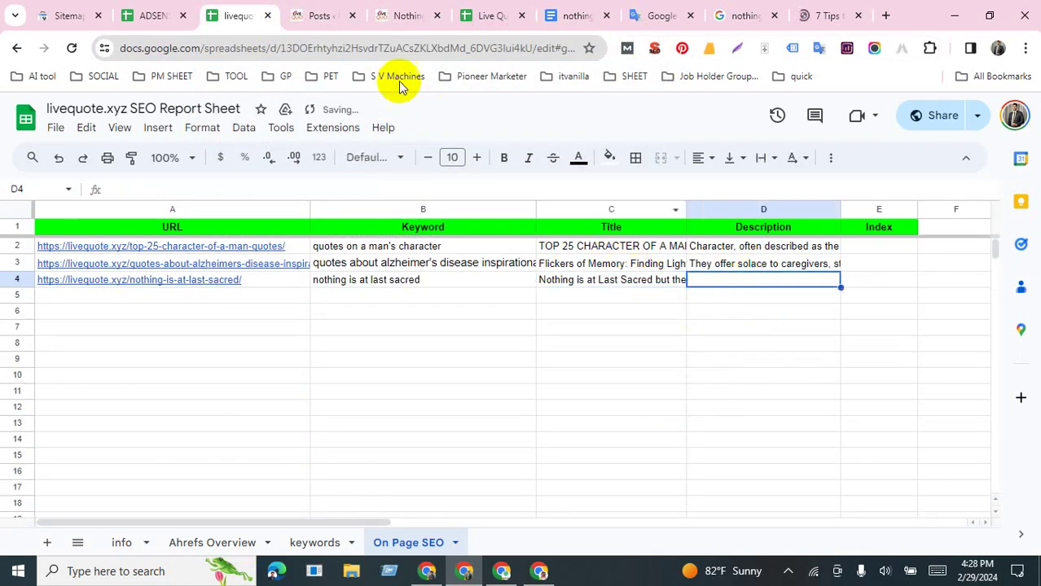
# Step: Copy the full meta description and paste it into D4 as values only
pyautogui.click(411, 18)
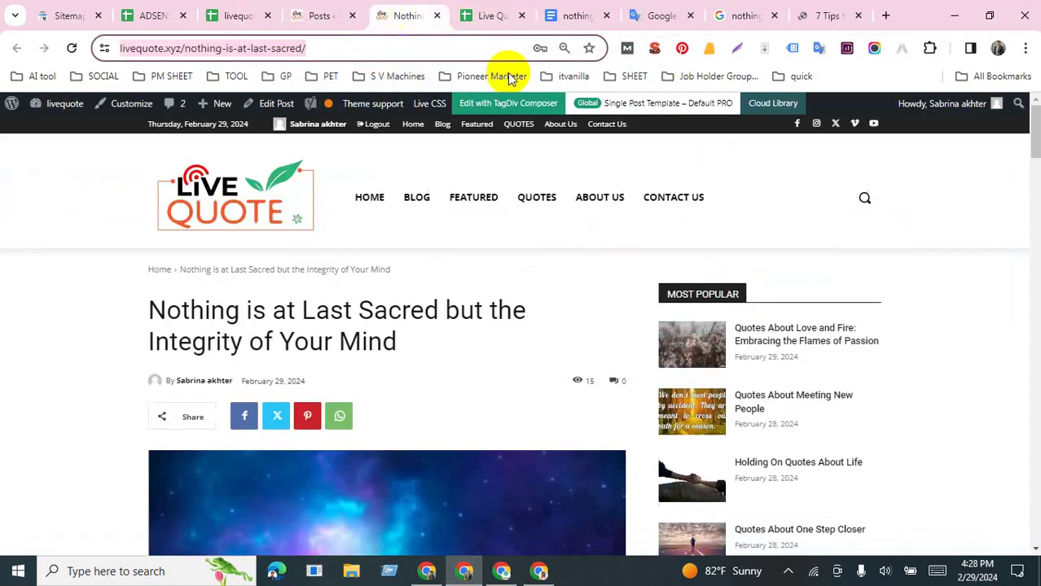
pyautogui.click(654, 50)
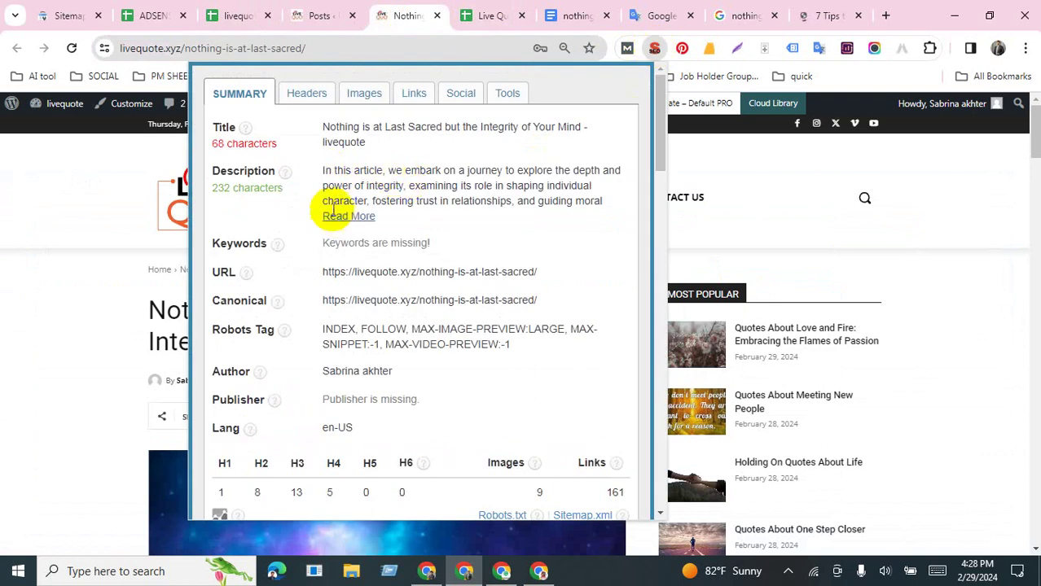
pyautogui.click(334, 214)
pyautogui.moveTo(323, 170); pyautogui.dragTo(546, 220)
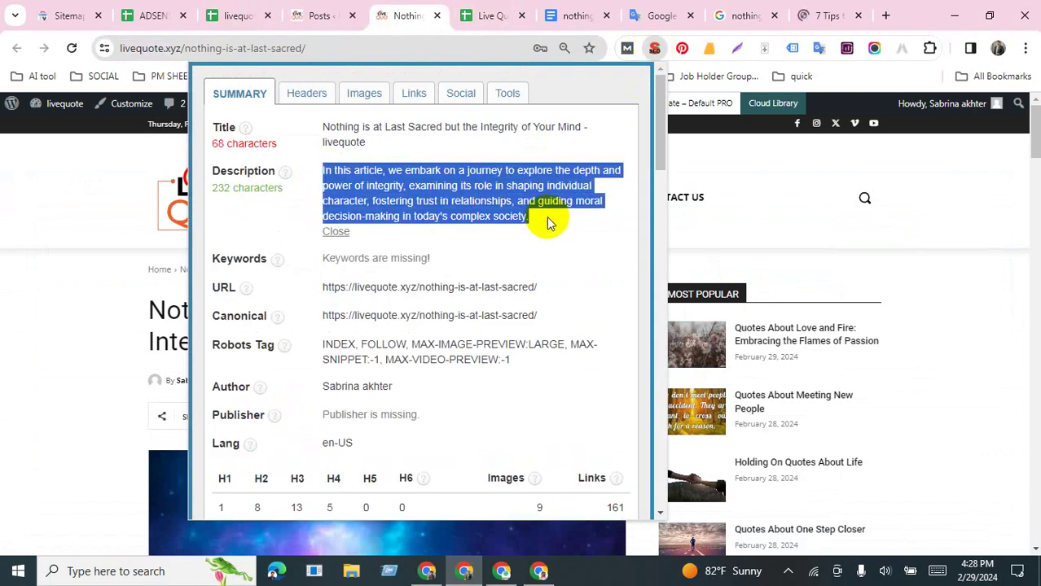
pyautogui.hotkey('ctrl', 'c')
pyautogui.click(242, 16)
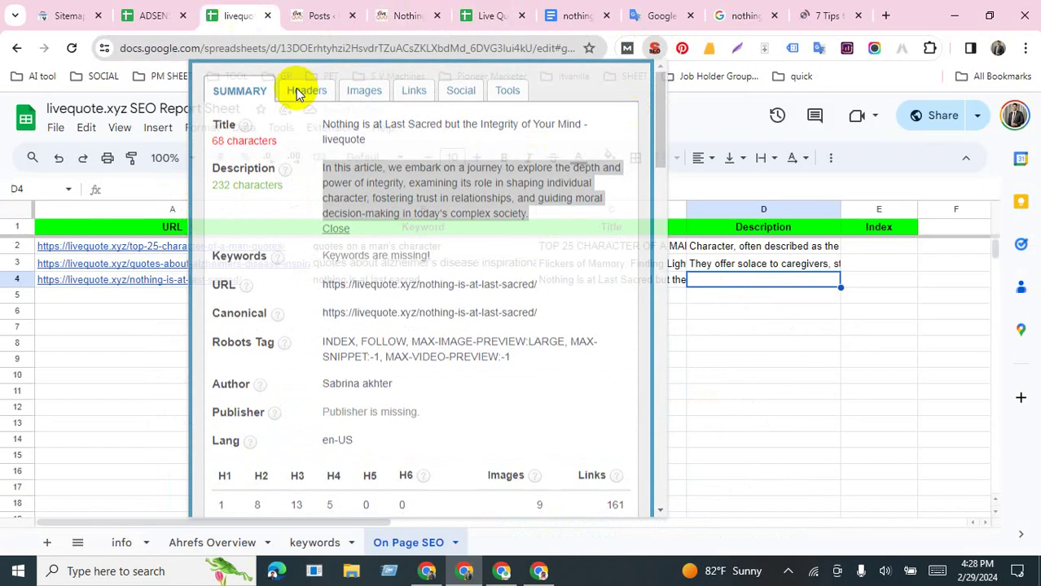
pyautogui.hotkey('ctrl', 'v')
pyautogui.click(875, 304)
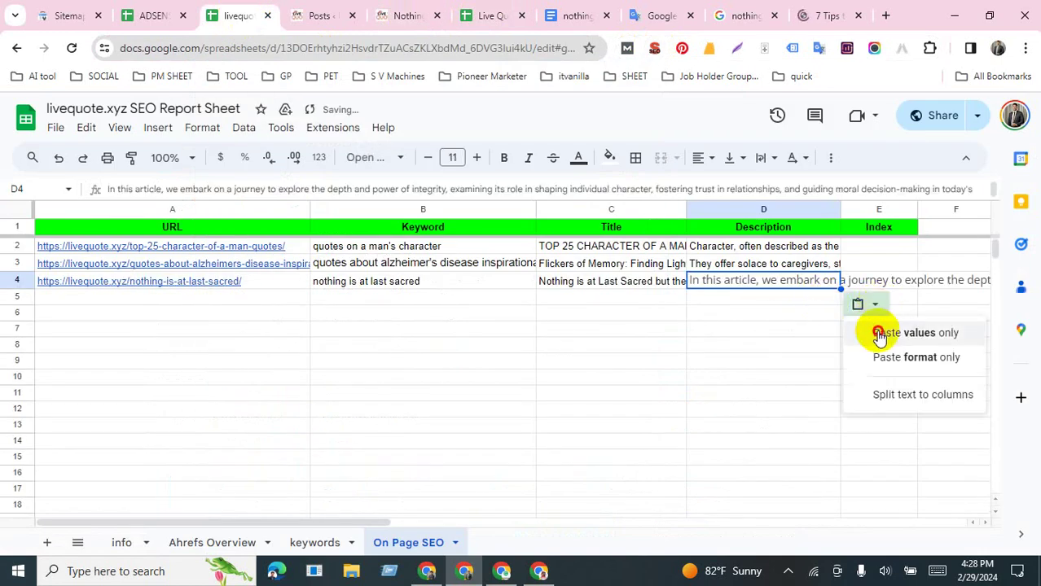
pyautogui.click(881, 332)
pyautogui.click(877, 281)
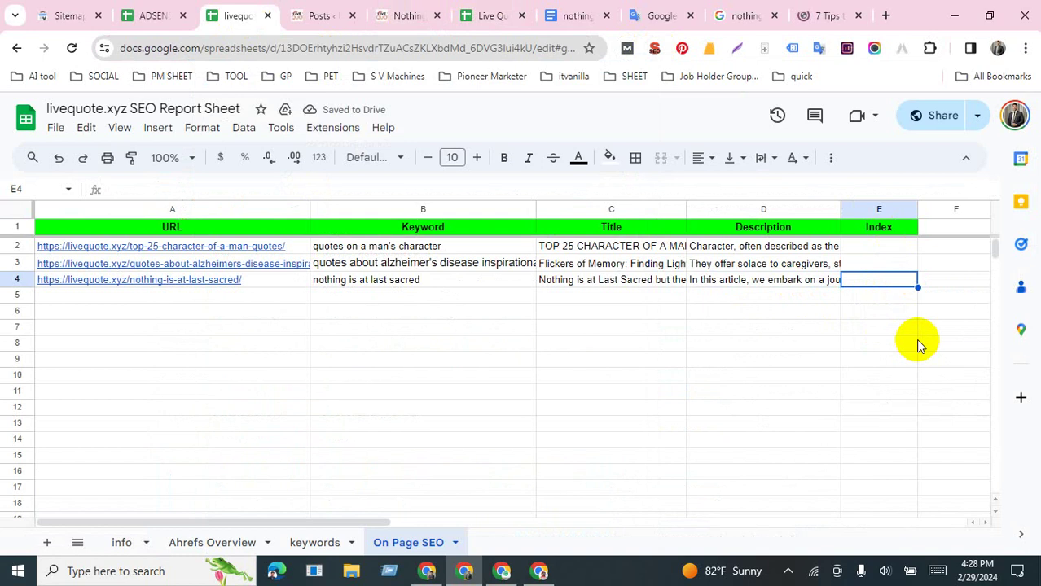
# Step: Enter 'Request' as the index in cell E4
pyautogui.write('Re')
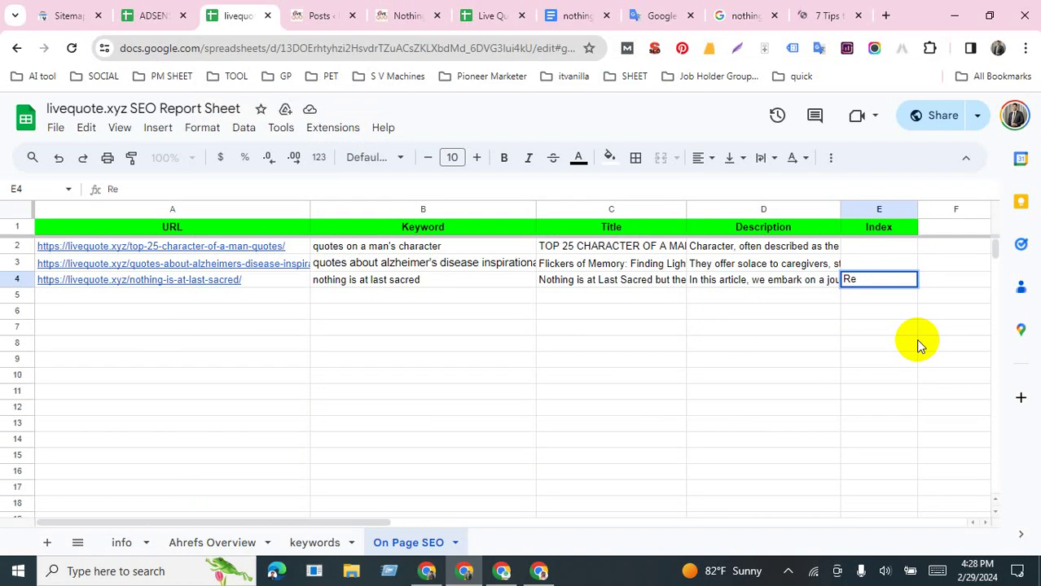
pyautogui.write('quest')
pyautogui.click(916, 339)
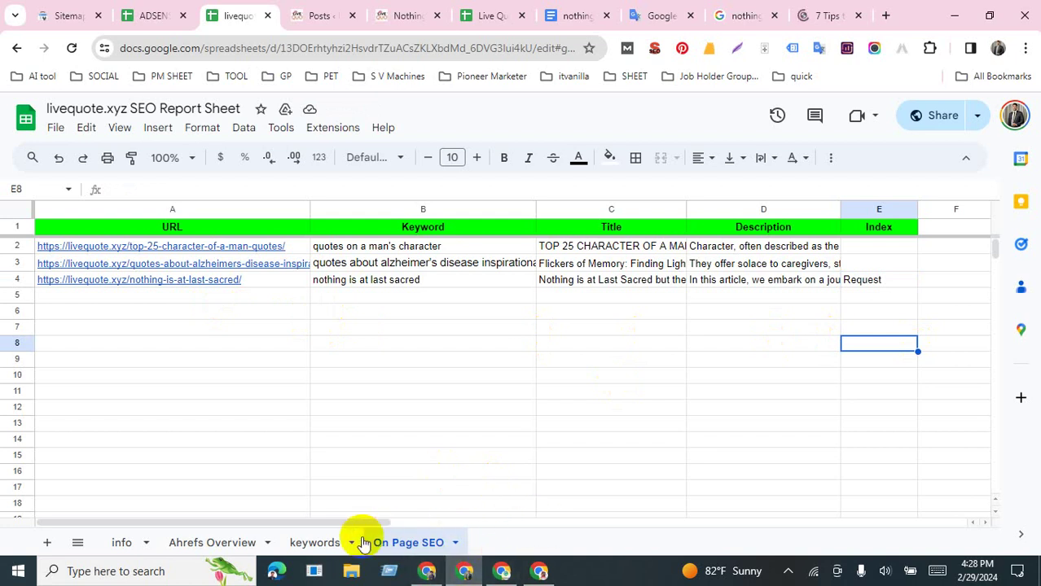
pyautogui.click(233, 544)
# Step: Copy the spreadsheet's share link from the info sheet's Share dialog
pyautogui.click(121, 544)
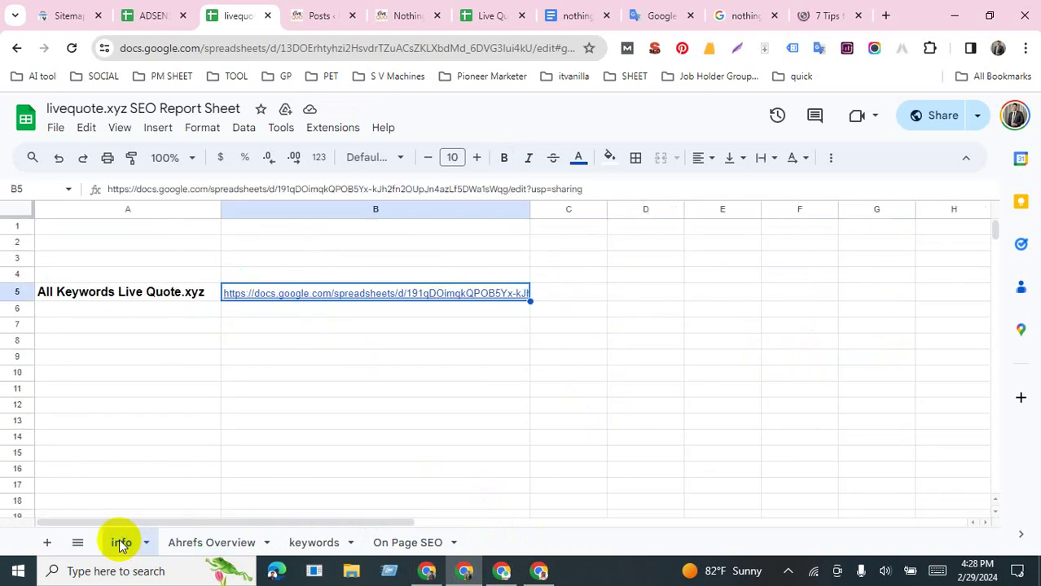
pyautogui.click(926, 115)
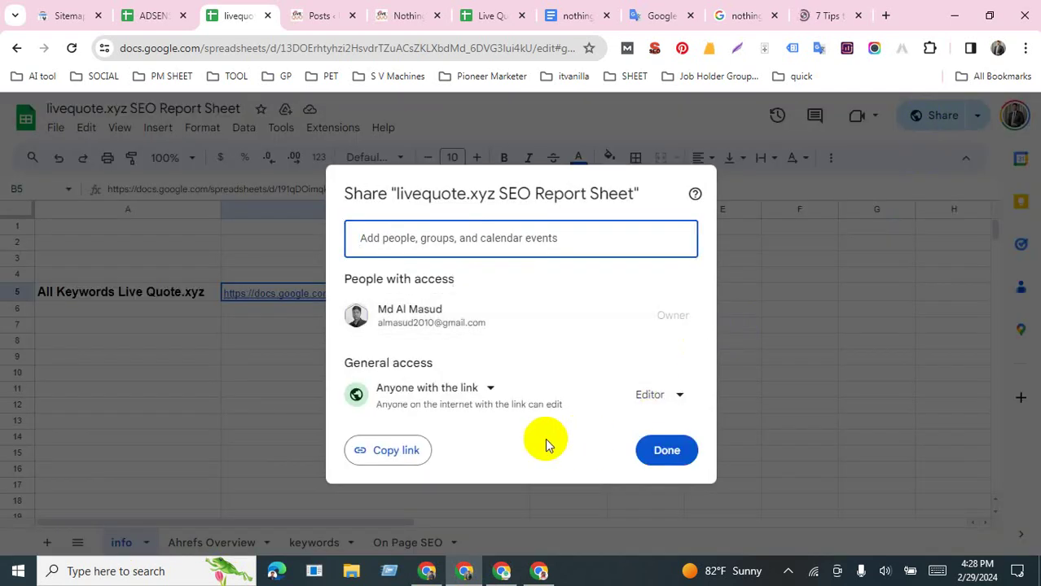
pyautogui.click(401, 453)
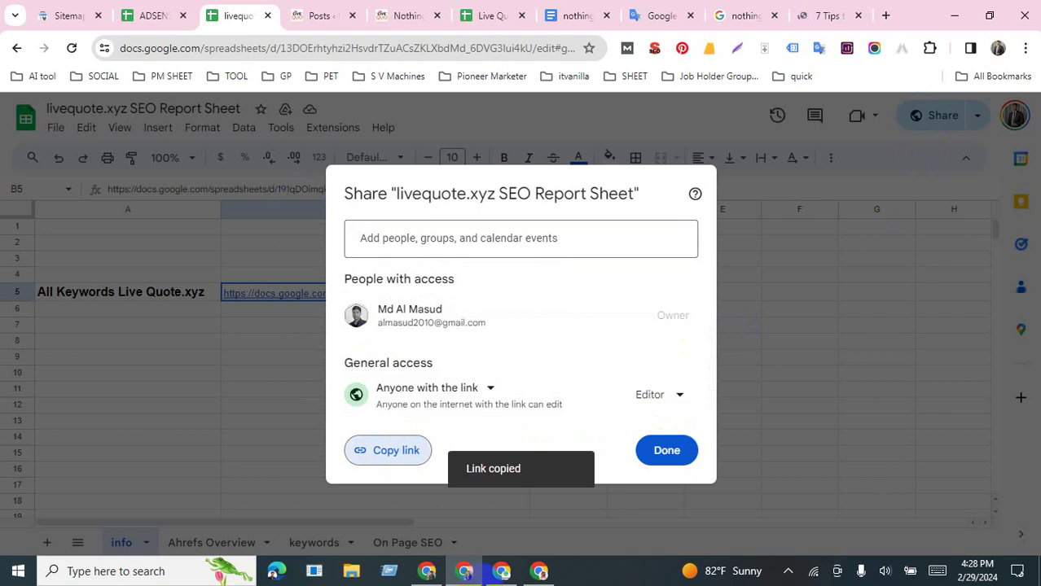
pyautogui.click(420, 573)
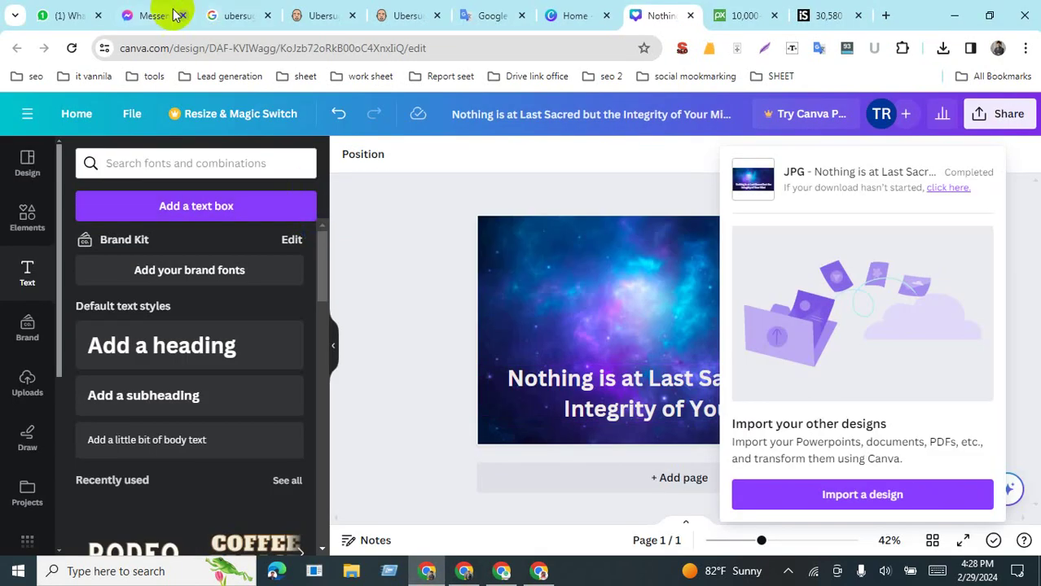
# Step: Paste the sheet link into the ITV DM JAN-JUNE 2024 (PHYSICAL) group chat and send it
pyautogui.click(151, 17)
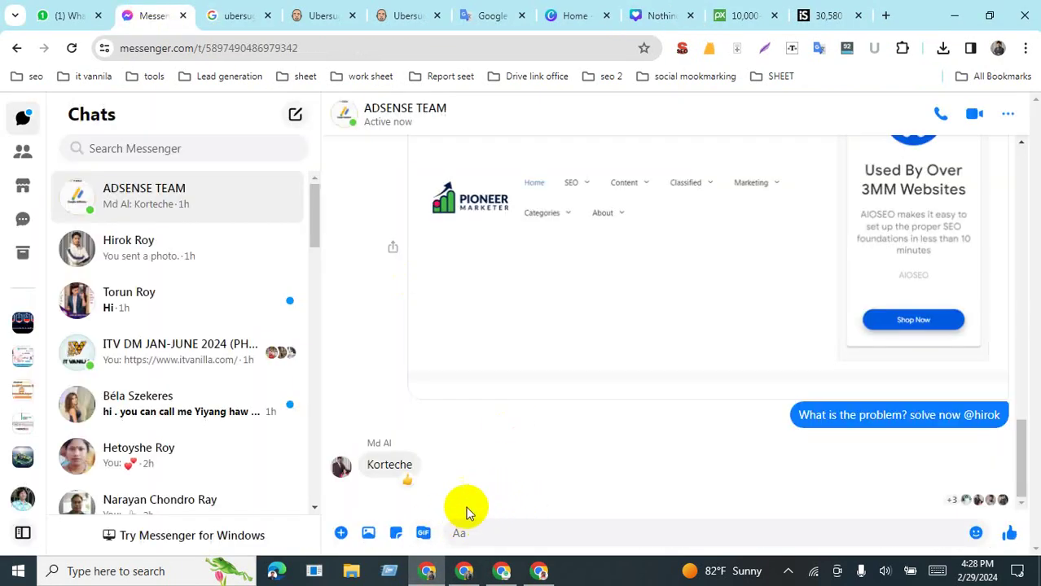
pyautogui.click(178, 351)
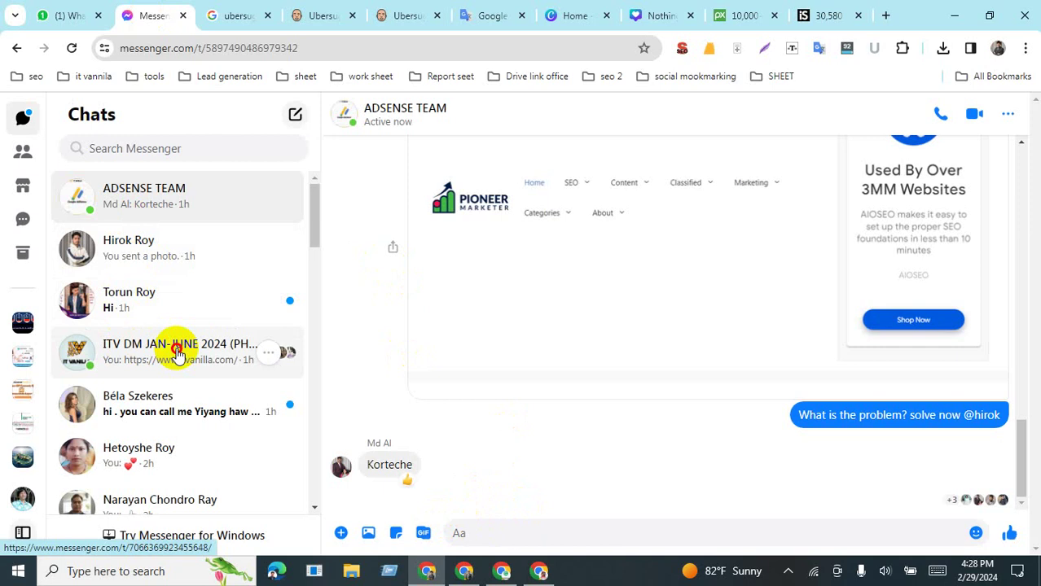
pyautogui.hotkey('ctrl', 'v')
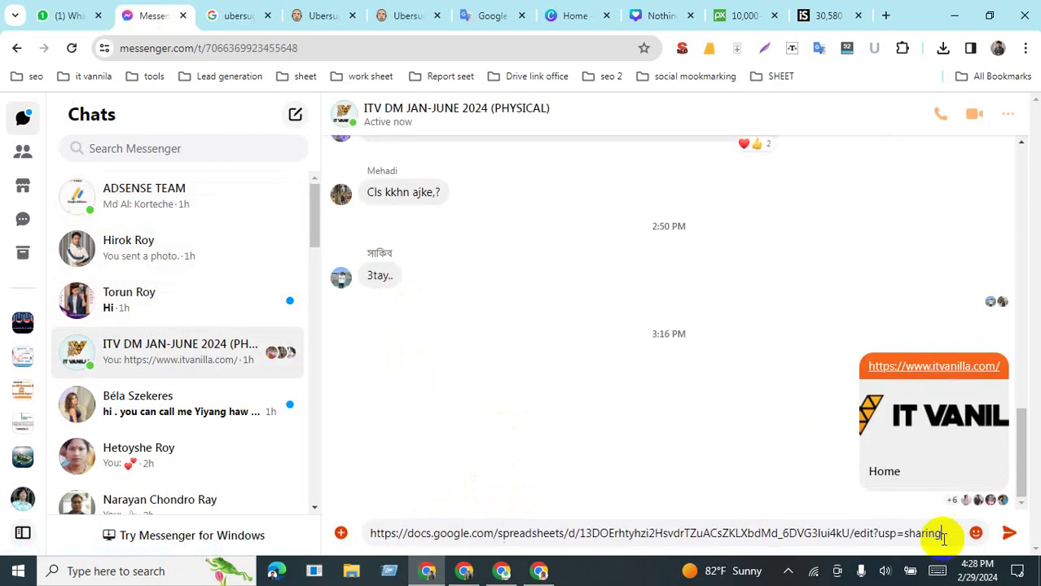
pyautogui.click(1008, 532)
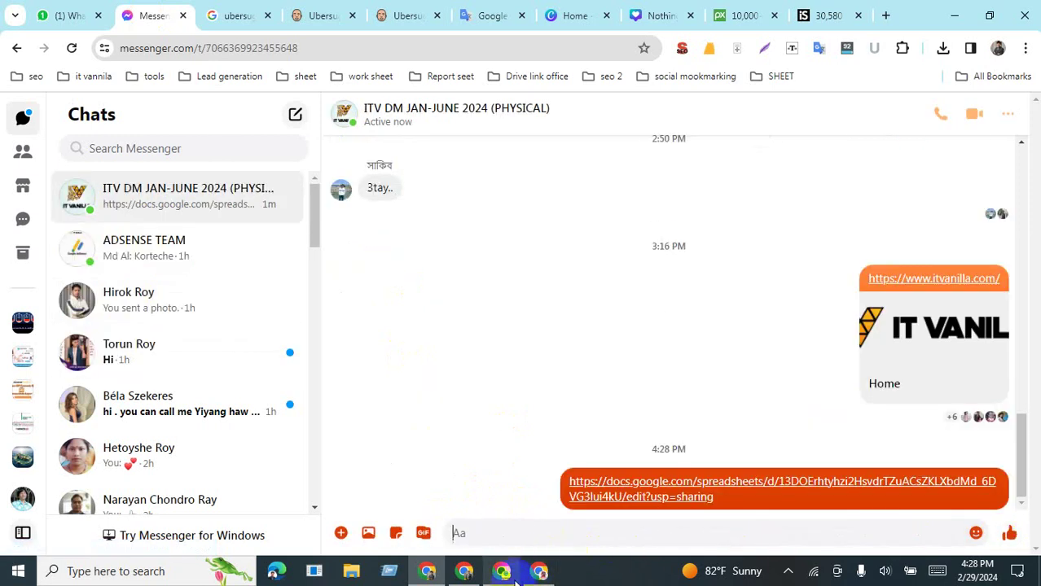
pyautogui.click(464, 571)
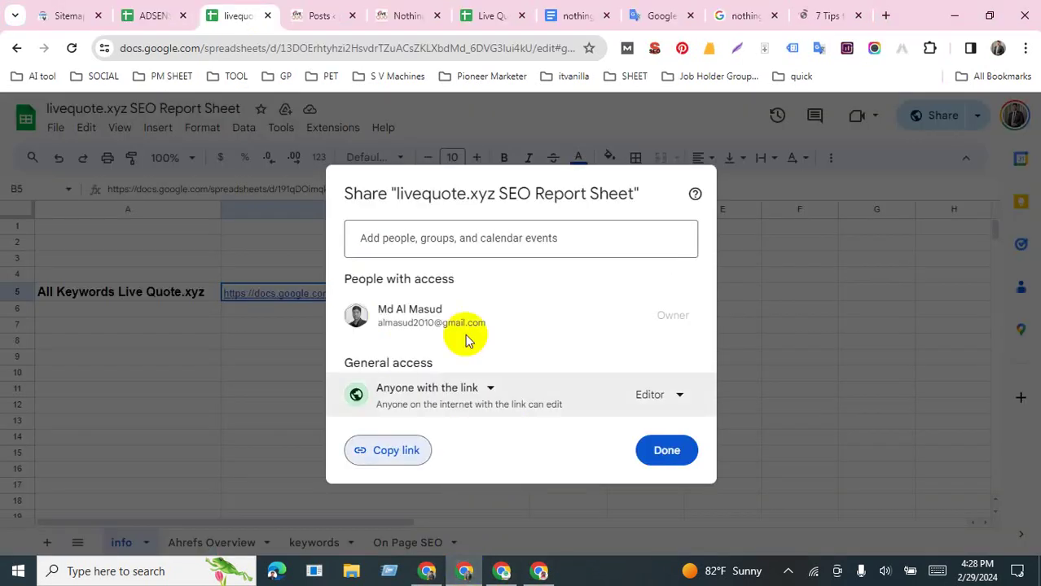
# Step: Dismiss the Share dialog with Done and return to the Messenger window
pyautogui.click(841, 356)
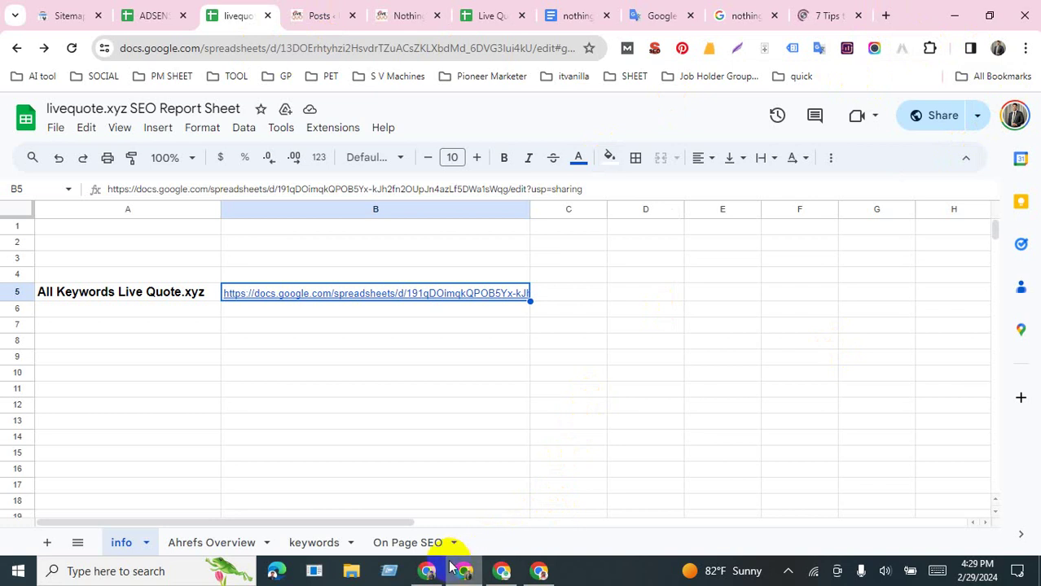
pyautogui.click(427, 573)
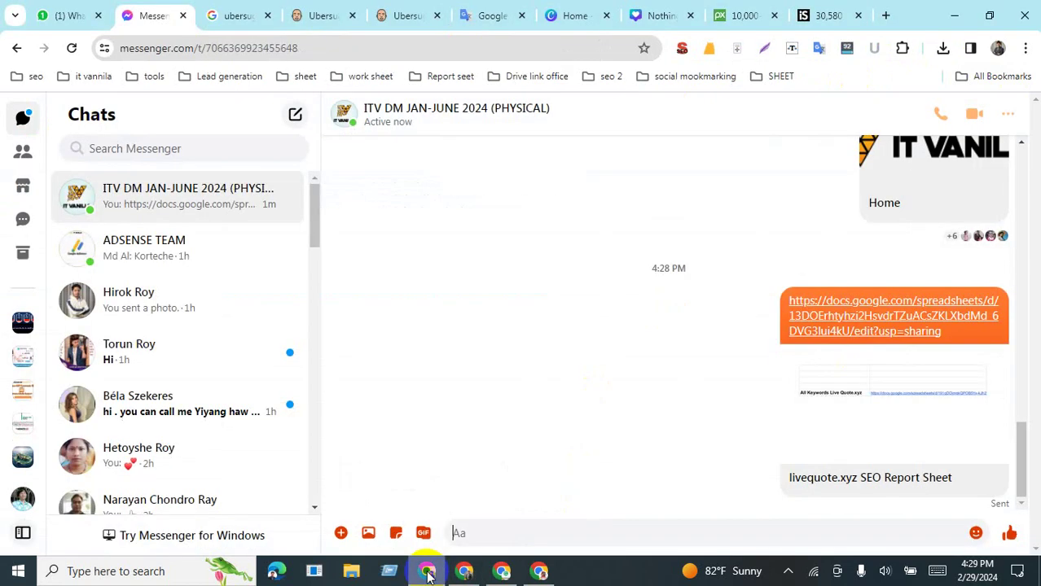
# Step: Check another Messenger conversation, then close the ubersuggest Google search tab
pyautogui.scroll(2, 407, 474)
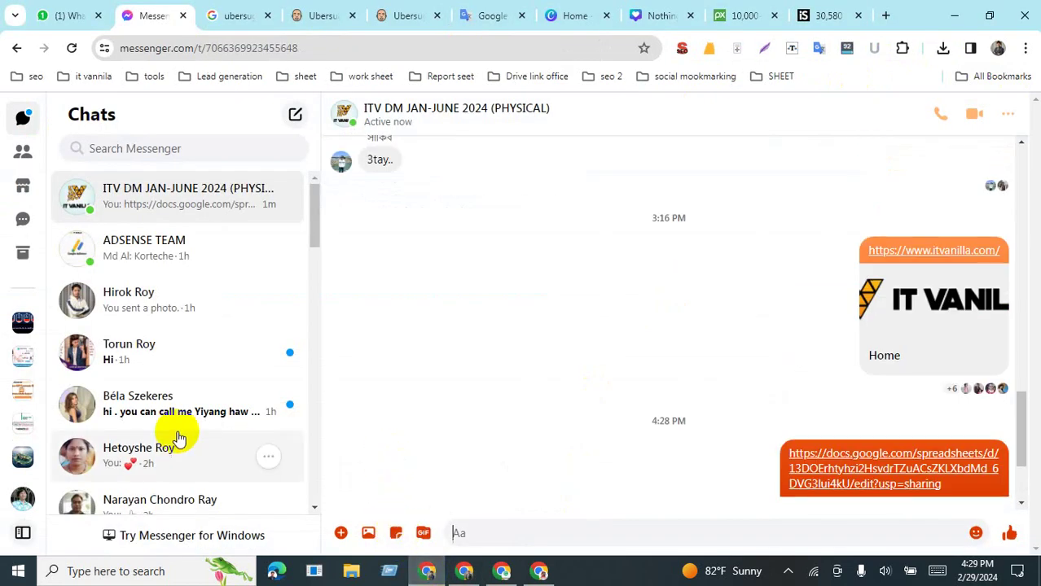
pyautogui.click(174, 430)
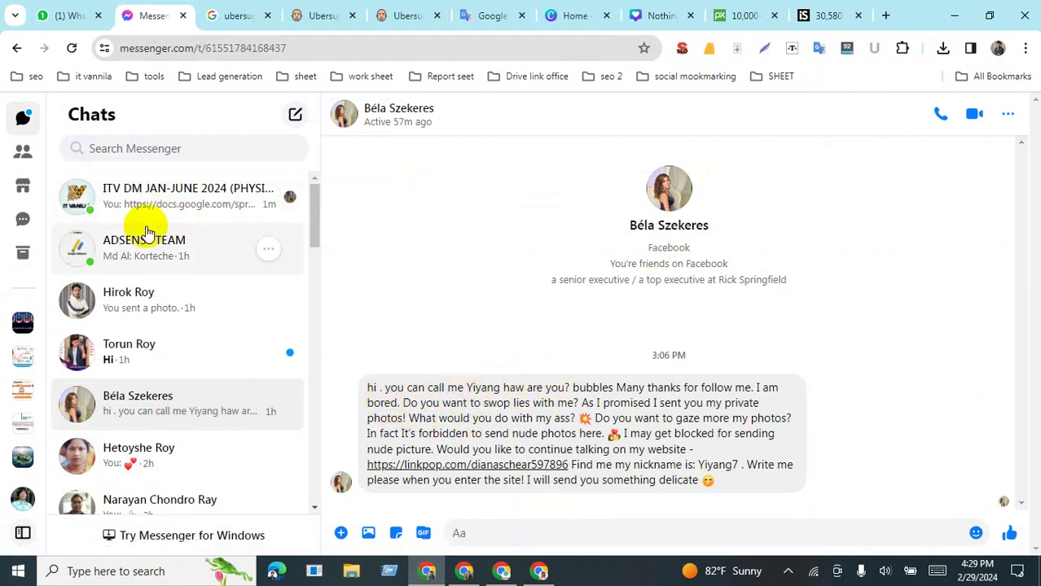
pyautogui.click(235, 20)
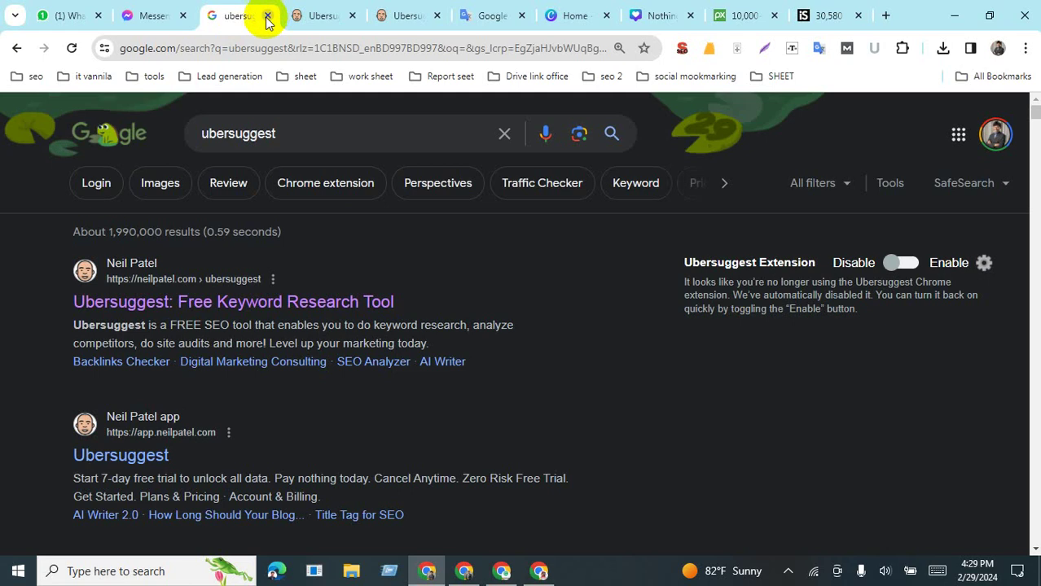
pyautogui.click(267, 16)
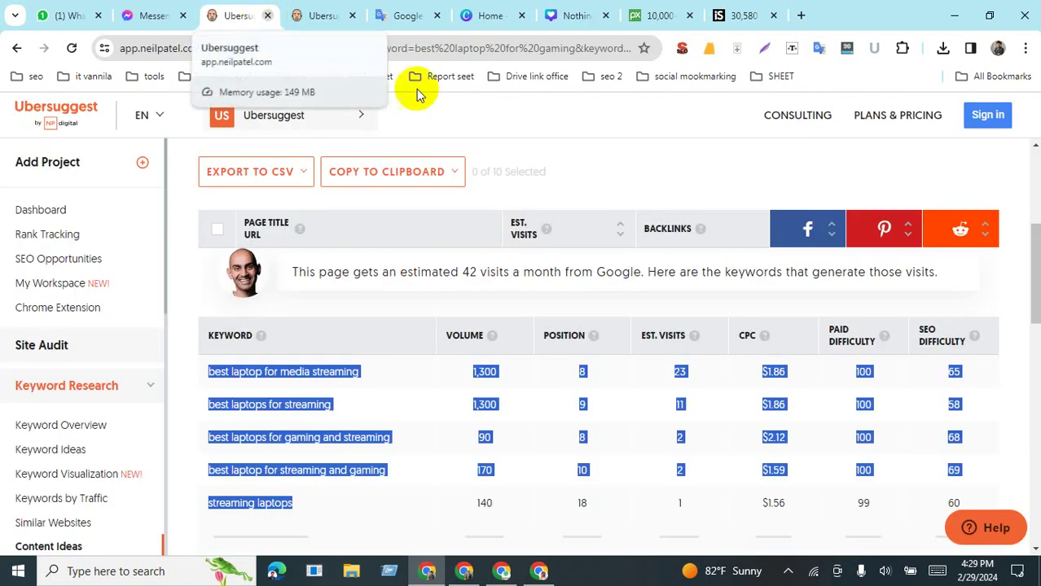
pyautogui.click(554, 122)
# Step: Close the Canva, Pixabay, iStock and extra Ubersuggest tabs and start a blank new tab
pyautogui.click(661, 17)
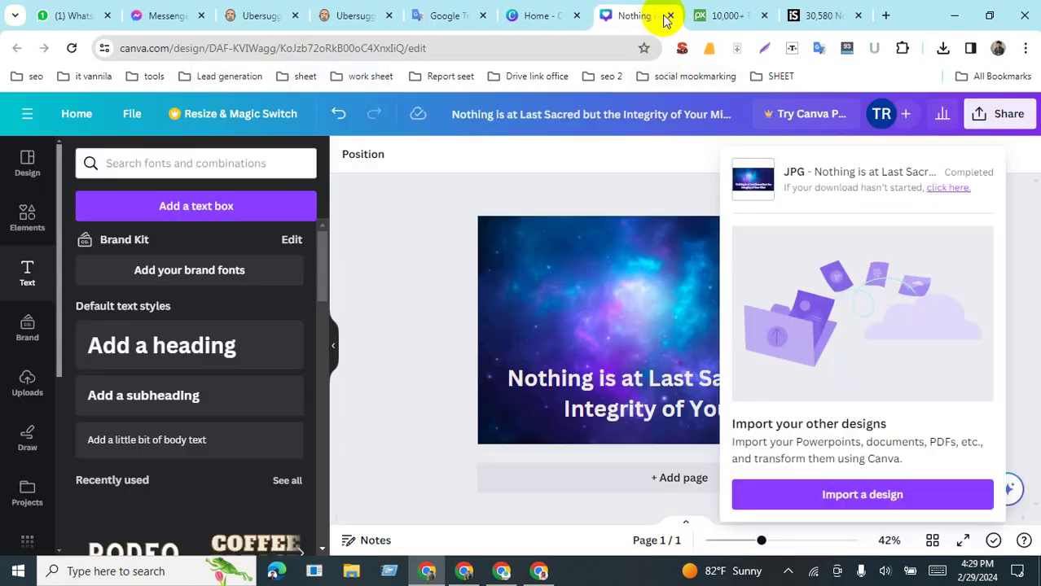
pyautogui.click(668, 17)
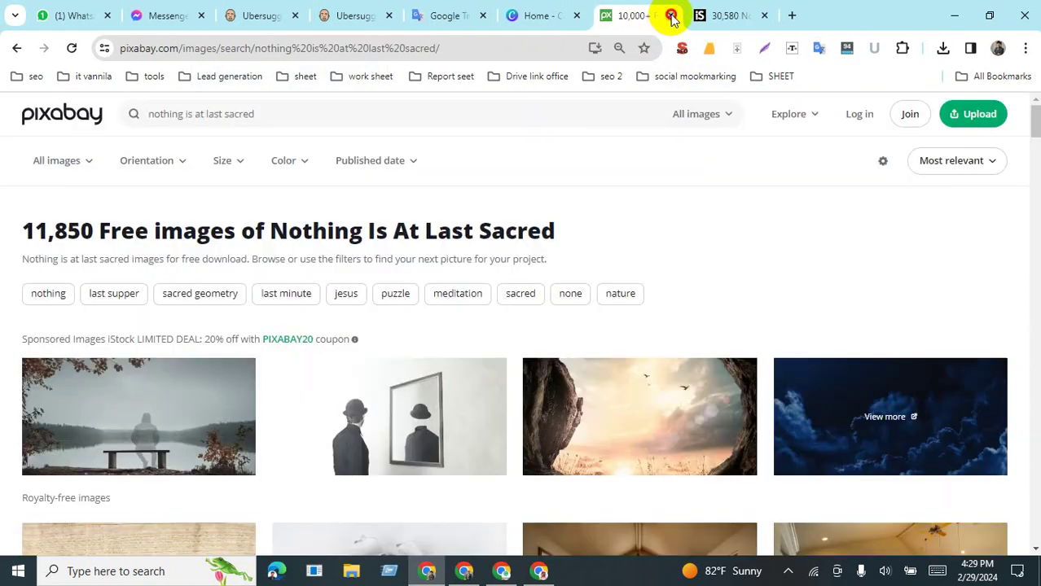
pyautogui.click(670, 16)
pyautogui.click(670, 15)
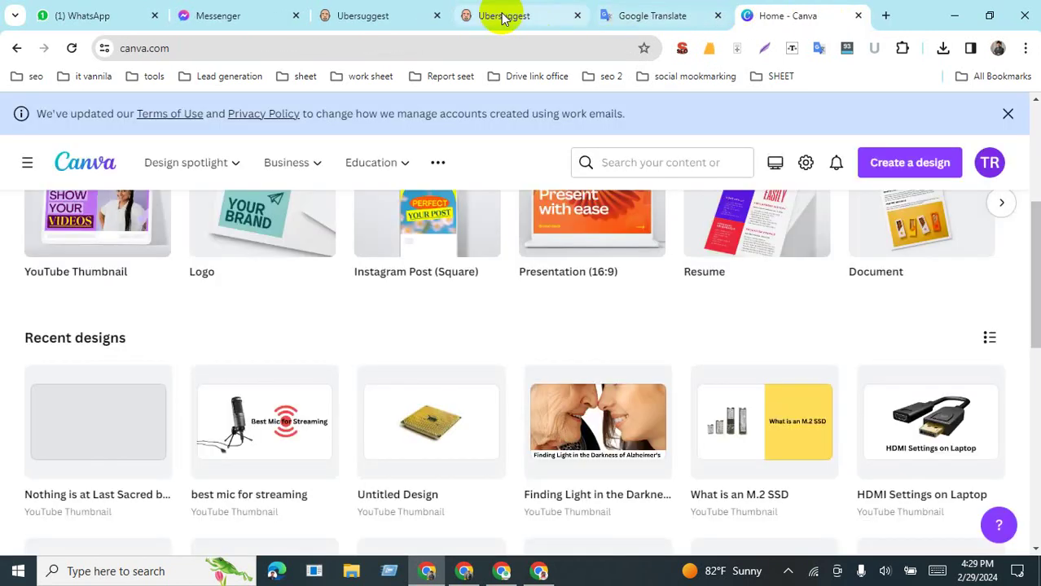
pyautogui.click(537, 16)
pyautogui.click(577, 16)
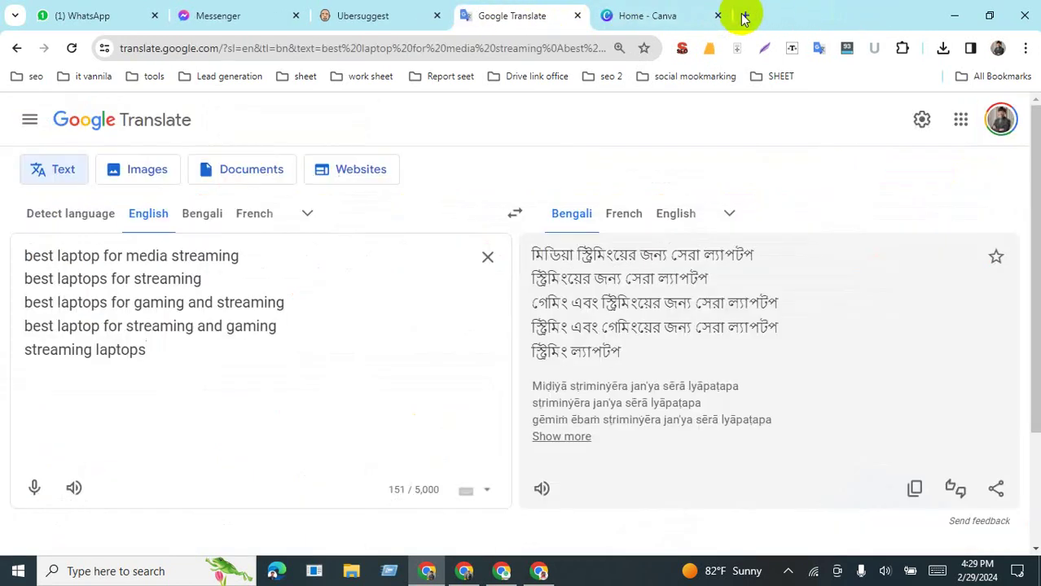
pyautogui.click(745, 16)
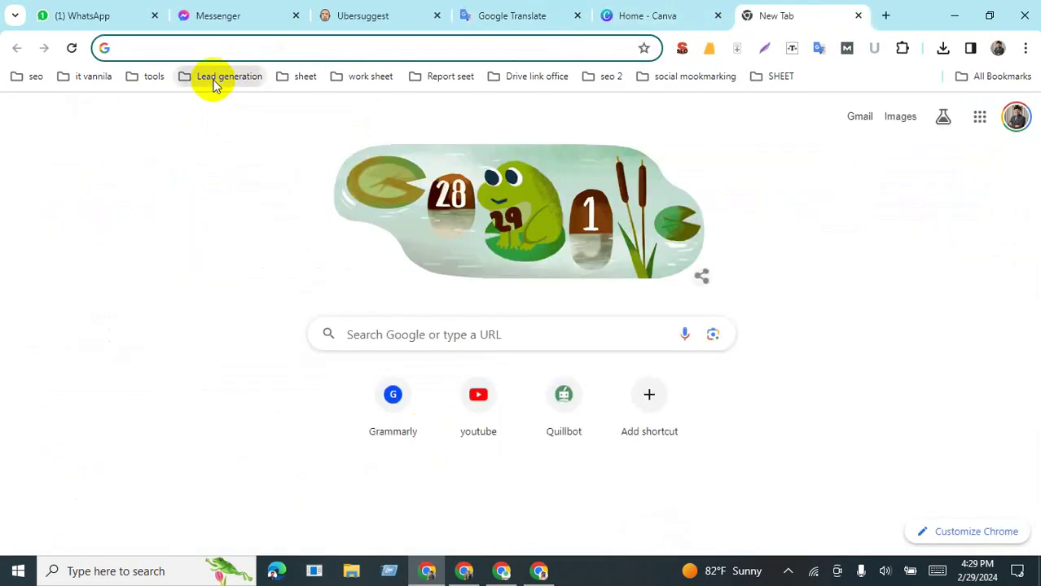
# Step: Open the LinkedIn, Pinterest, Twitter, Instagram and YouTube bookmarks in background tabs, then load Quora
pyautogui.click(226, 77)
pyautogui.moveTo(273, 110)
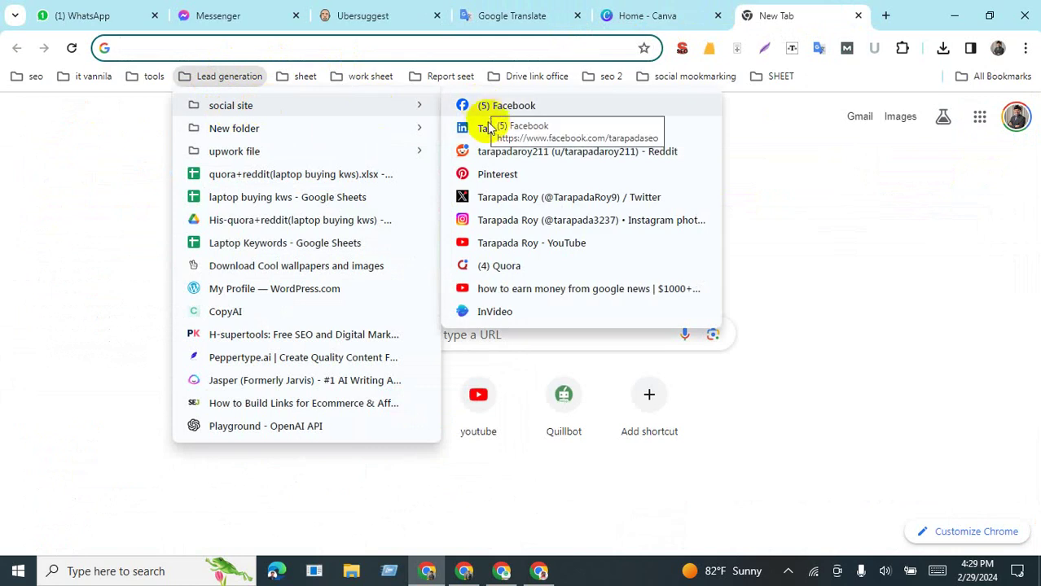
pyautogui.middleClick(533, 135)
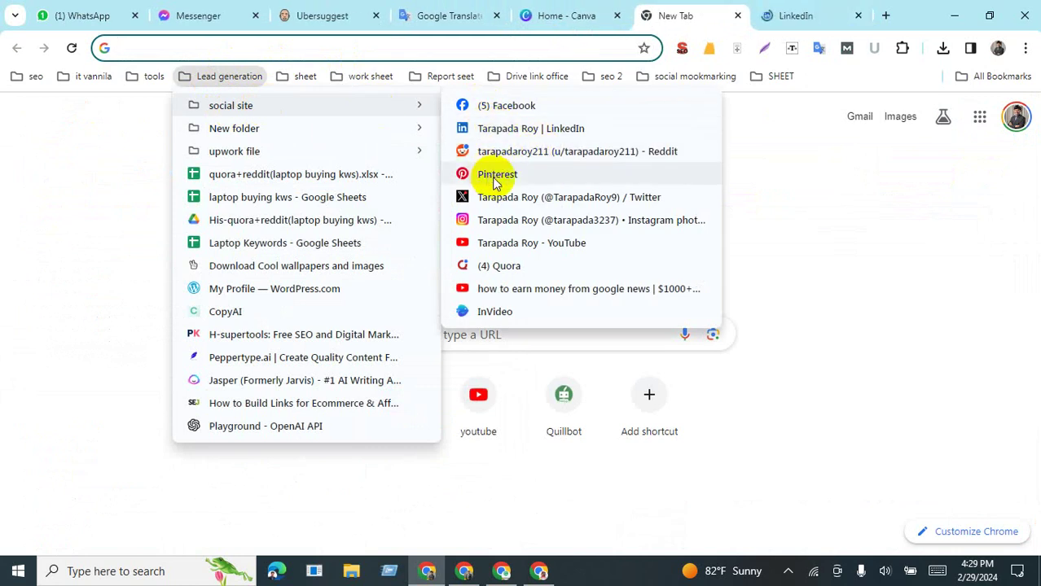
pyautogui.middleClick(493, 174)
pyautogui.middleClick(494, 198)
pyautogui.middleClick(499, 220)
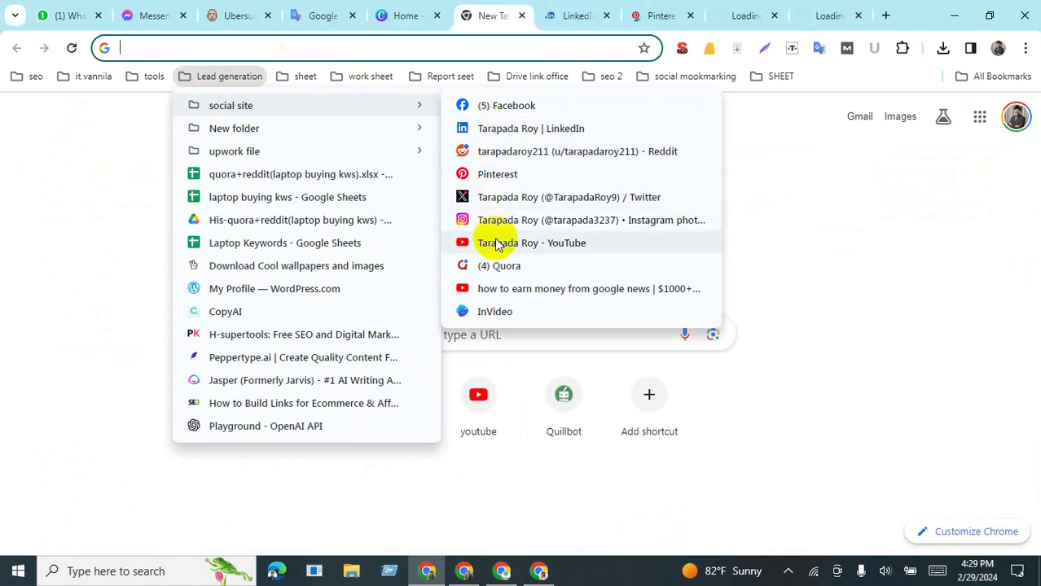
pyautogui.middleClick(495, 242)
pyautogui.click(492, 266)
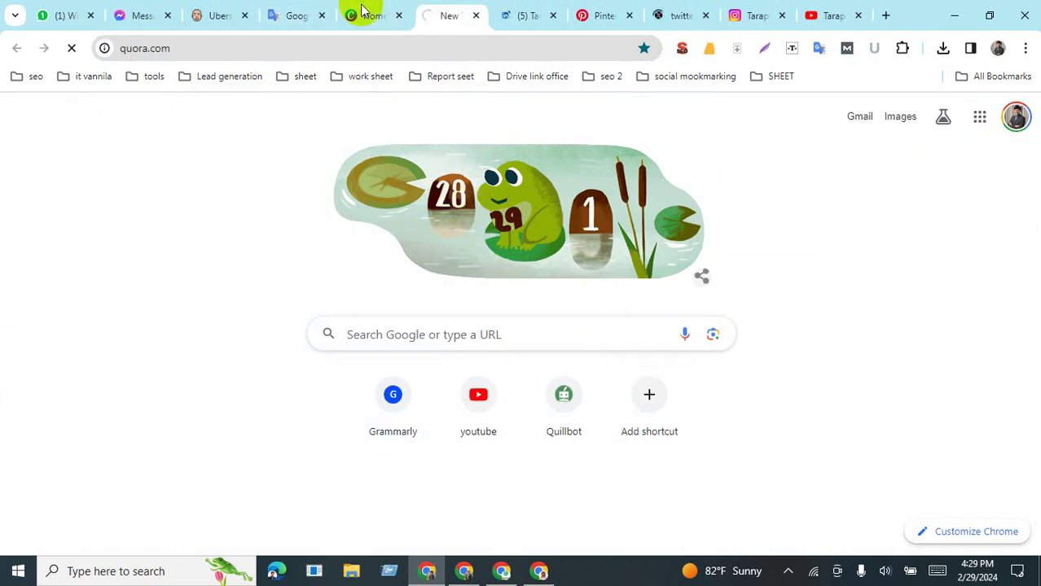
# Step: Close the Ubersuggest tab and replace the Translate keyword list with the pasted Sheets link
pyautogui.moveTo(364, 8)
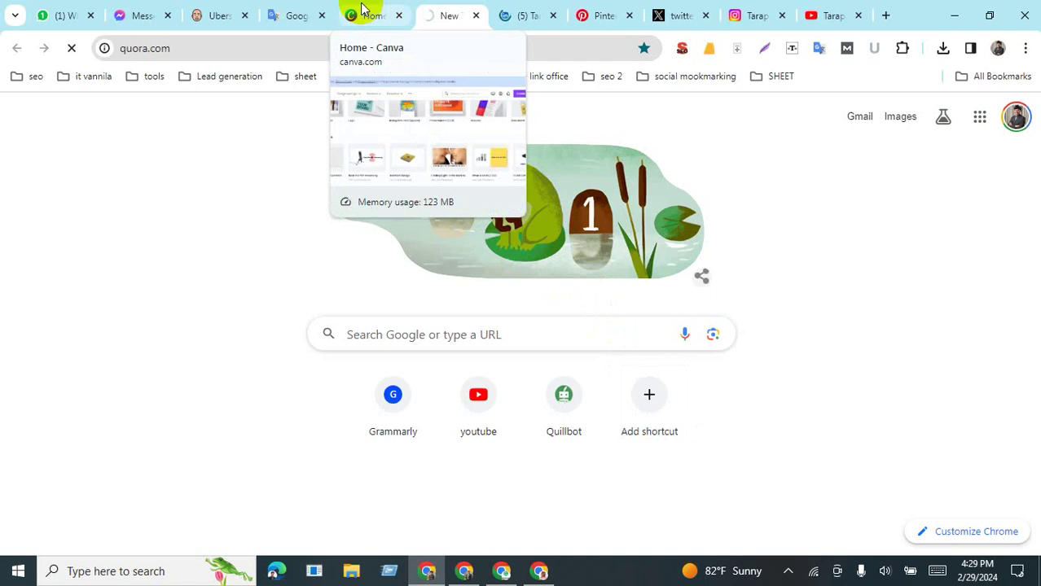
pyautogui.click(232, 17)
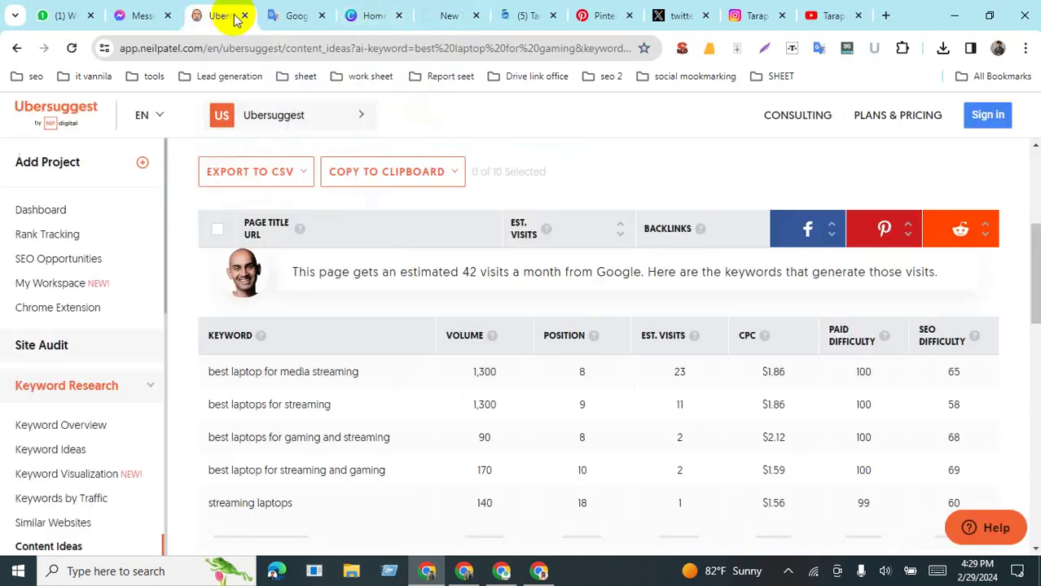
pyautogui.click(243, 17)
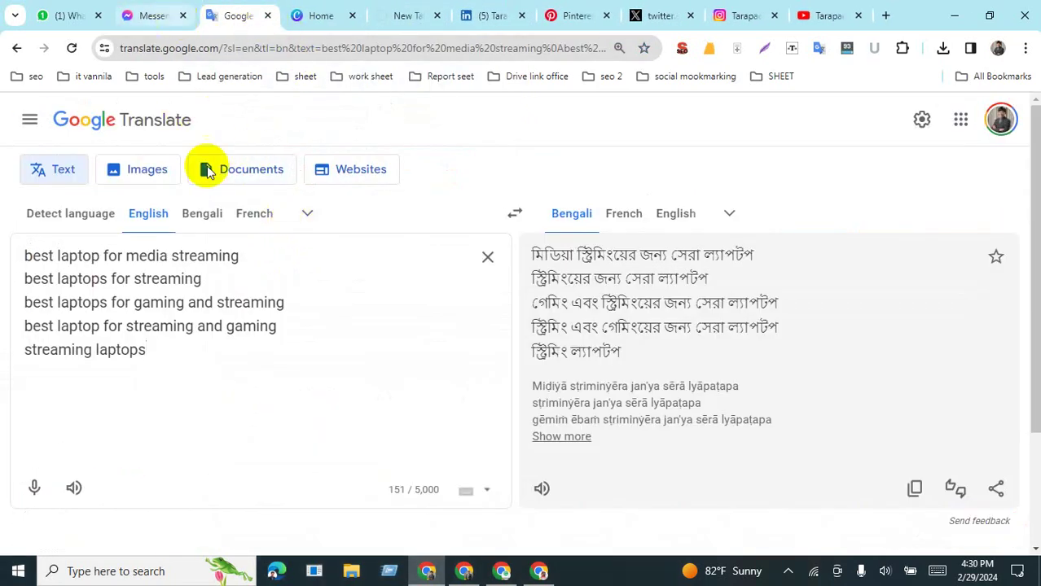
pyautogui.moveTo(147, 350); pyautogui.dragTo(9, 272)
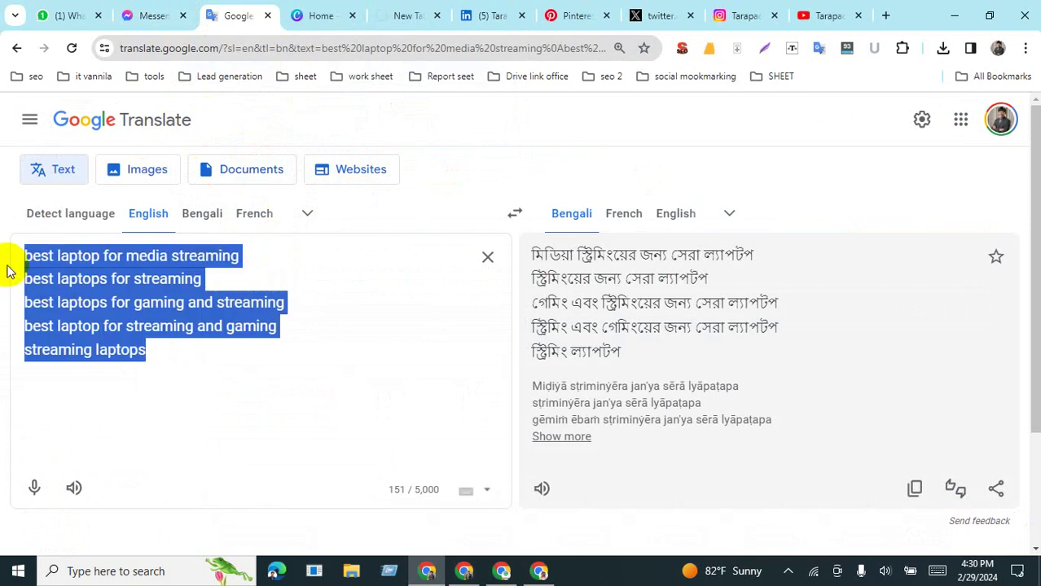
pyautogui.press('BackSpace')
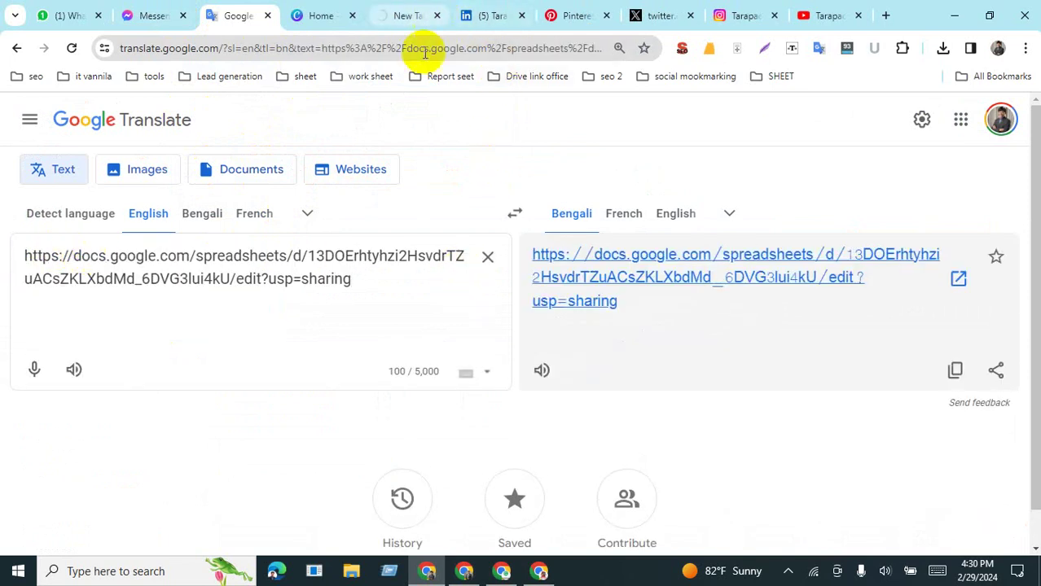
# Step: Copy the livequote article URL, paste it over the Translate source text, and return to the article
pyautogui.click(464, 570)
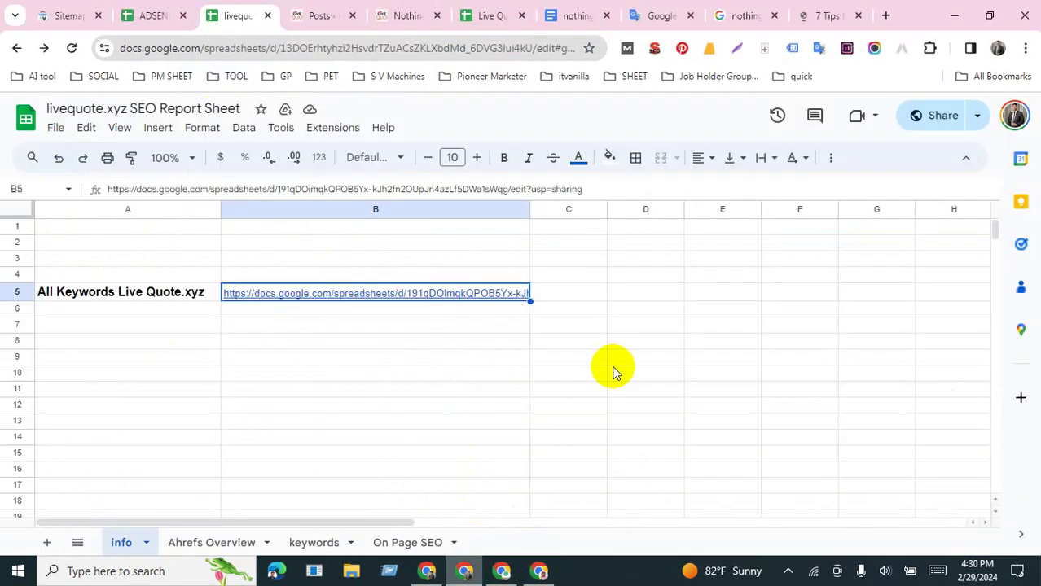
pyautogui.click(407, 15)
pyautogui.click(260, 48)
pyautogui.hotkey('ctrl', 'c')
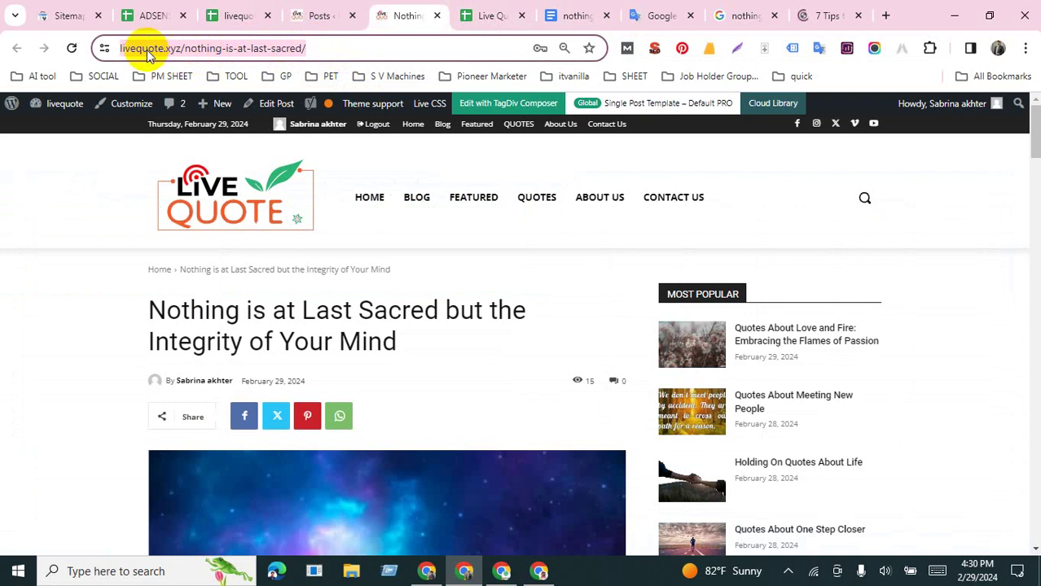
pyautogui.click(426, 571)
pyautogui.click(252, 261)
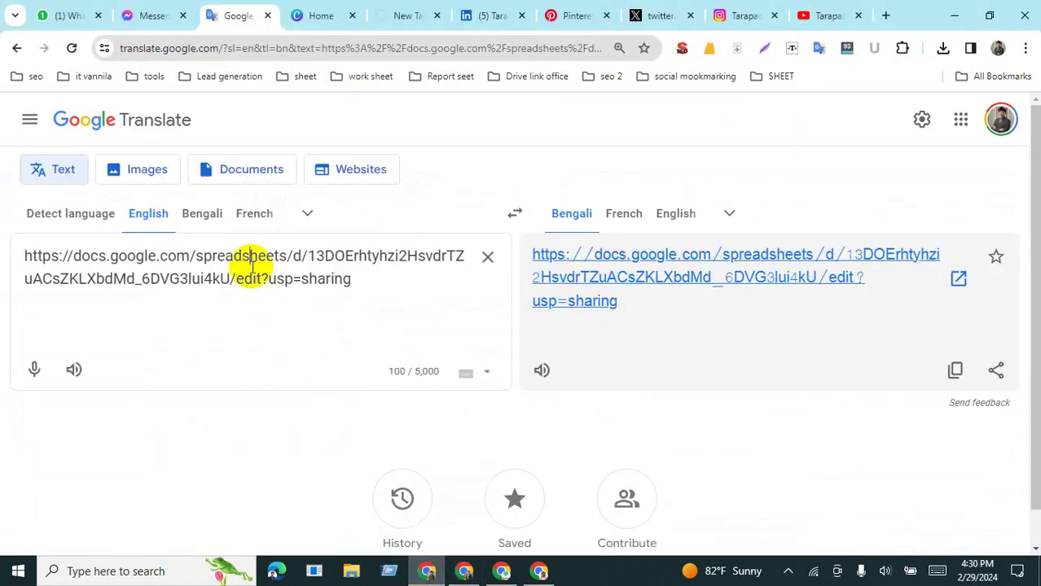
pyautogui.hotkey('ctrl', 'a')
pyautogui.hotkey('ctrl', 'v')
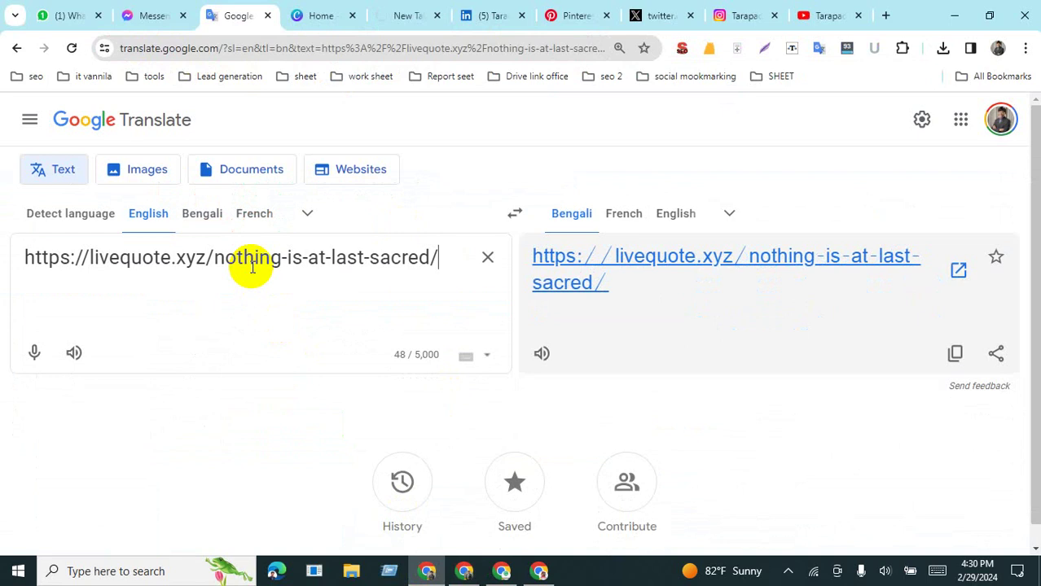
pyautogui.press('Return')
pyautogui.click(464, 571)
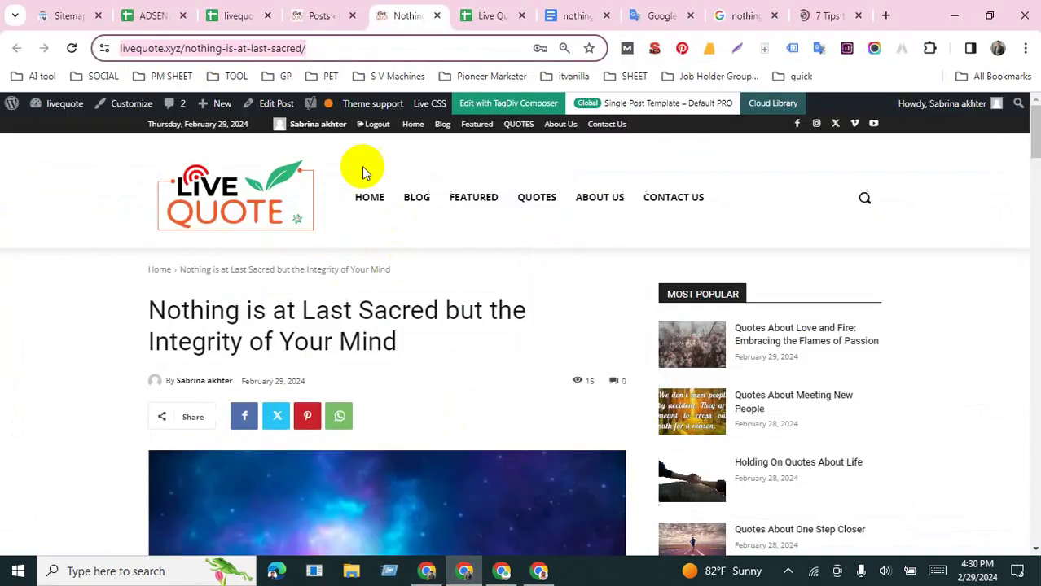
# Step: Copy the article's full meta description from the SEO summary and paste it above the URL
pyautogui.click(654, 48)
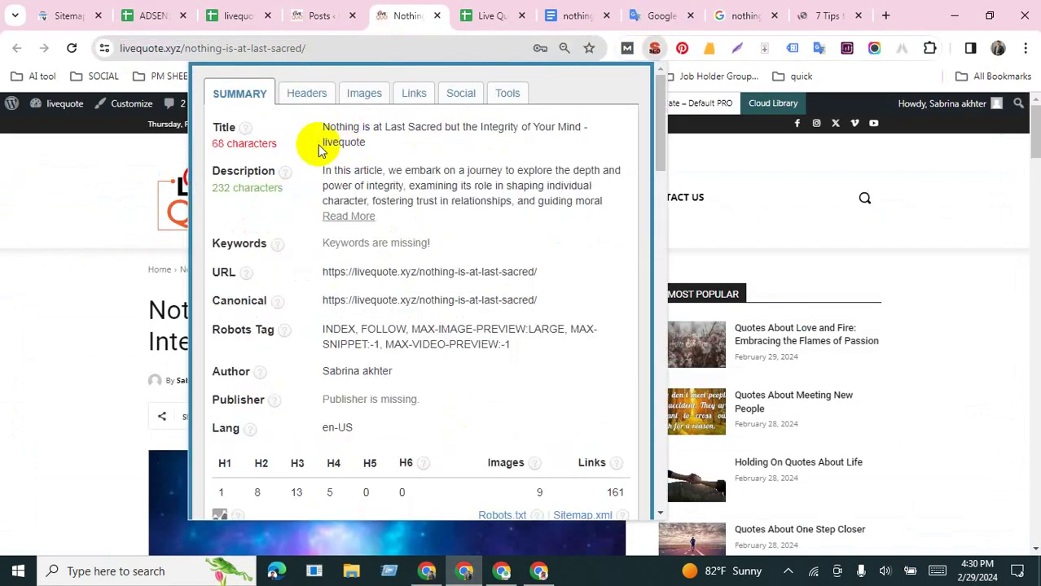
pyautogui.click(340, 215)
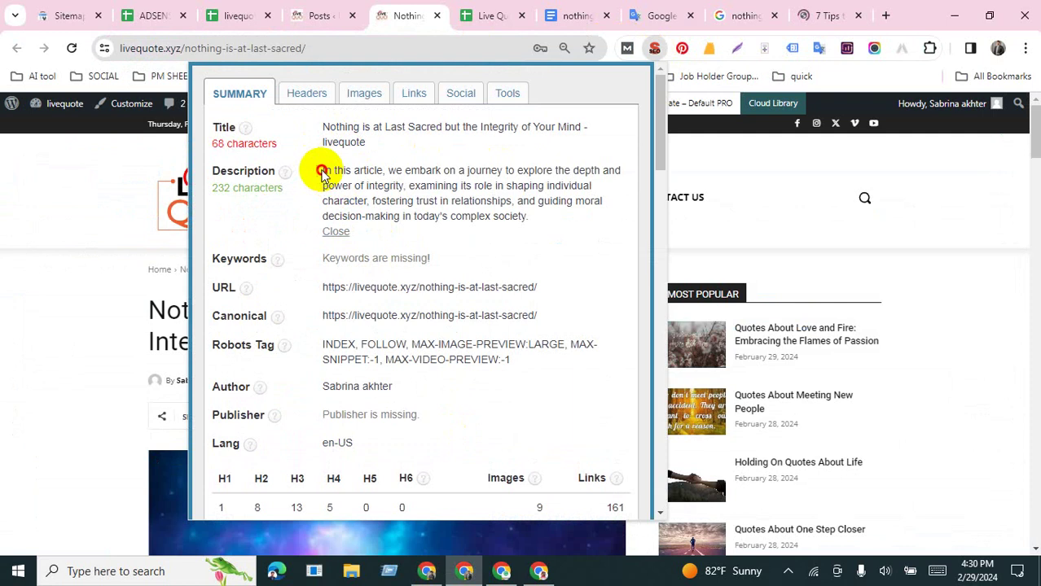
pyautogui.moveTo(321, 169); pyautogui.dragTo(544, 224)
pyautogui.hotkey('ctrl', 'c')
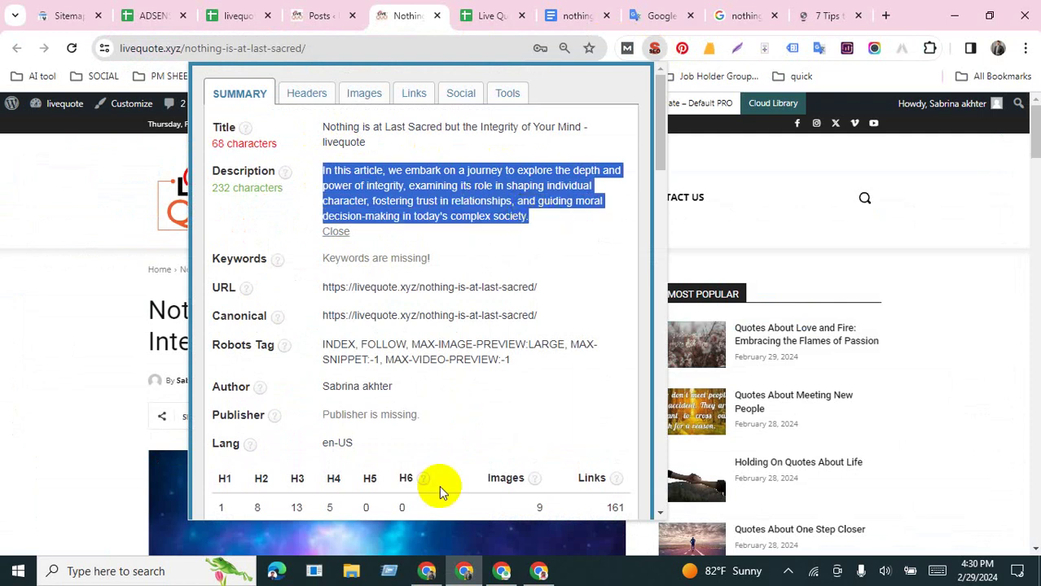
pyautogui.click(427, 571)
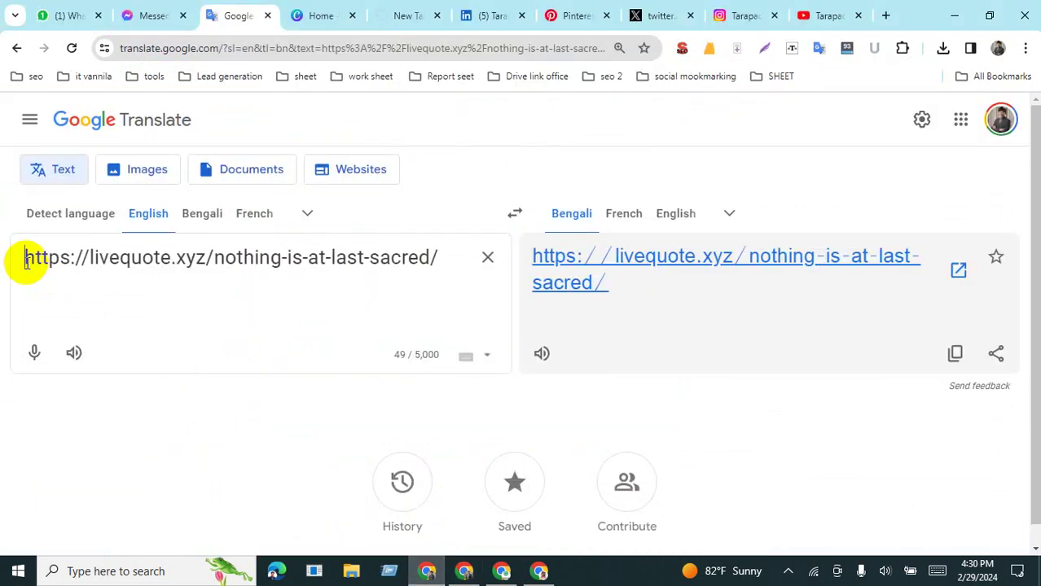
pyautogui.press('Return')
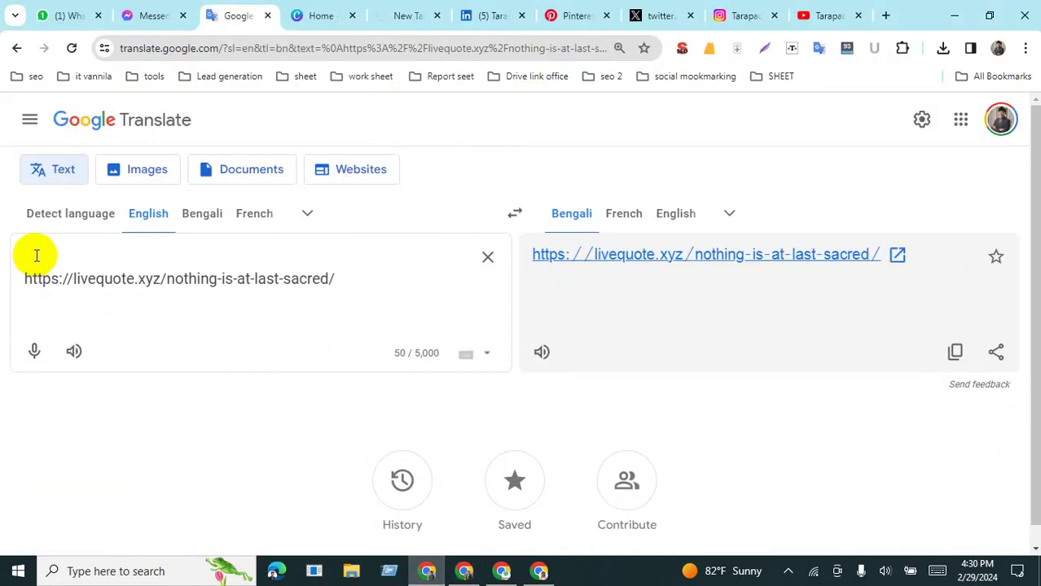
pyautogui.click(36, 256)
pyautogui.hotkey('ctrl', 'v')
pyautogui.press('Return')
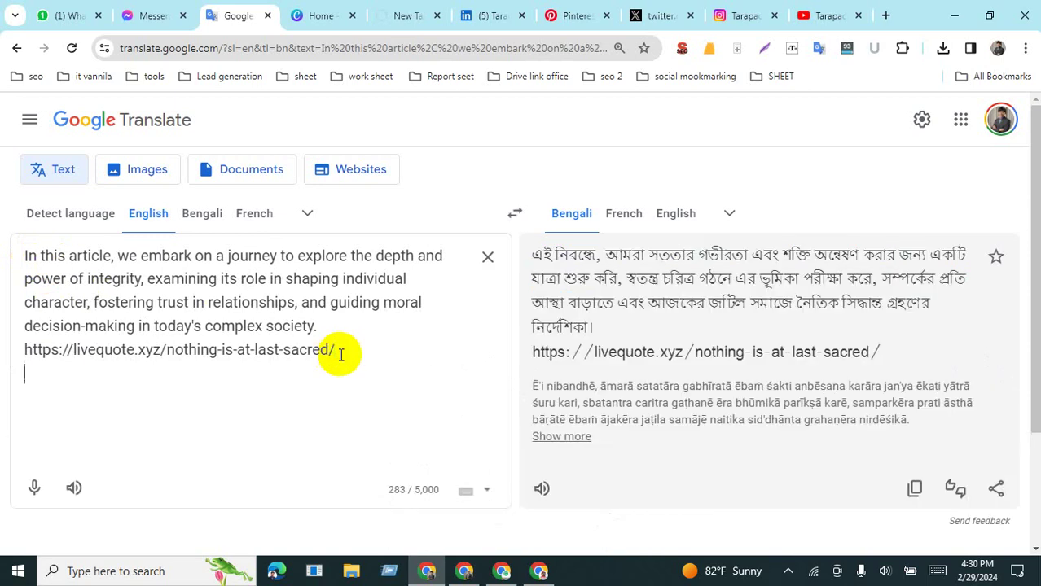
# Step: Paste 'nothing is at last sacred' below the URL and start turning it into #nothingisatlastsacred
pyautogui.click(464, 571)
pyautogui.click(555, 15)
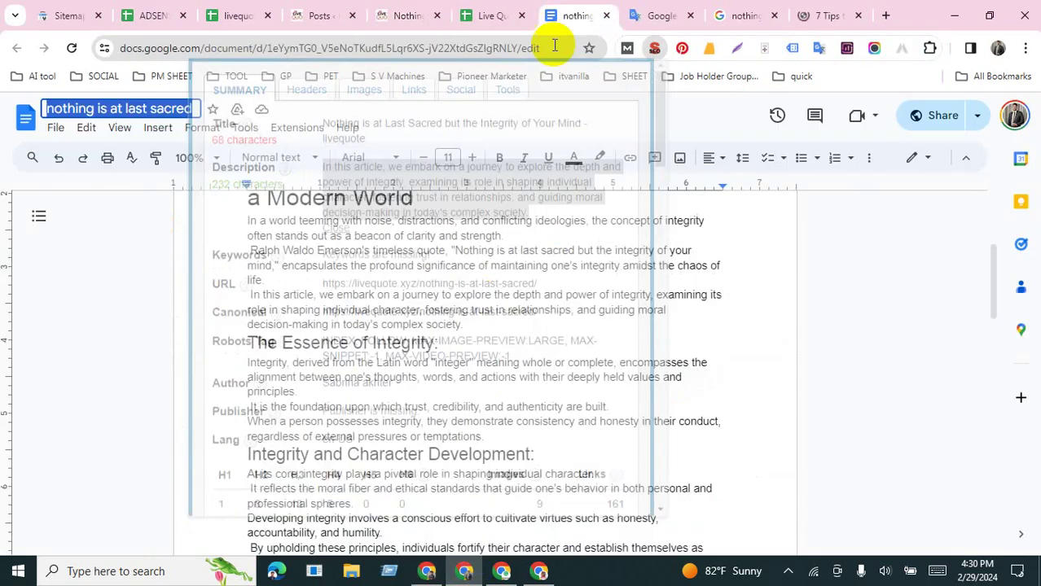
pyautogui.click(428, 573)
pyautogui.press('Return')
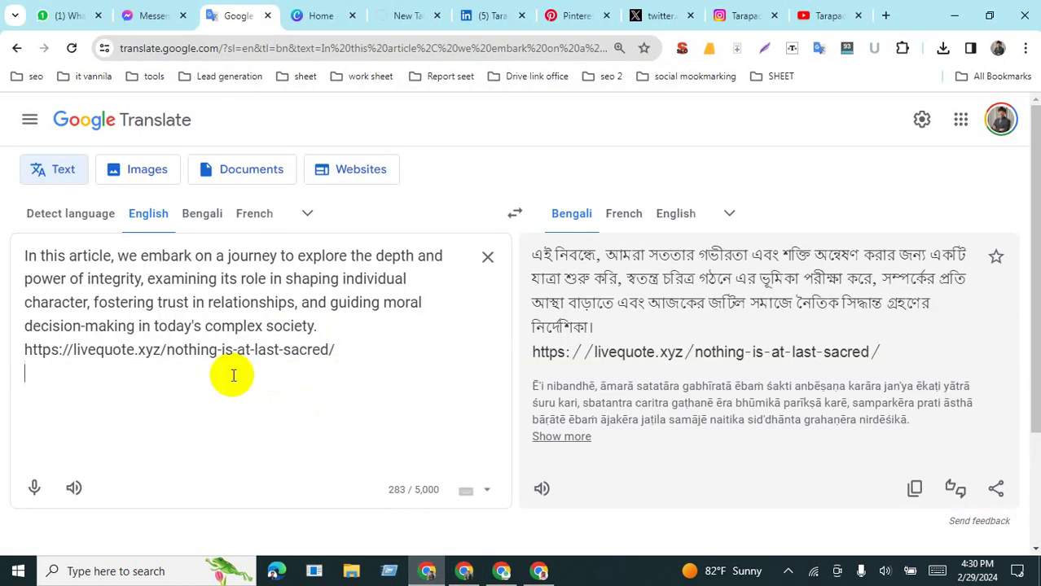
pyautogui.write('nothing is at last sacred')
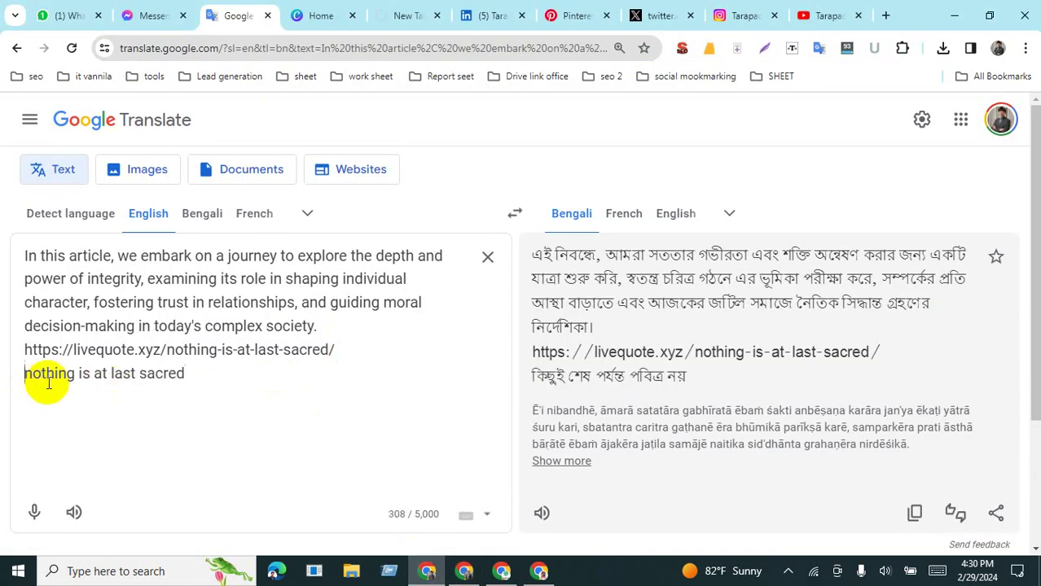
pyautogui.write('#')
pyautogui.click(88, 375)
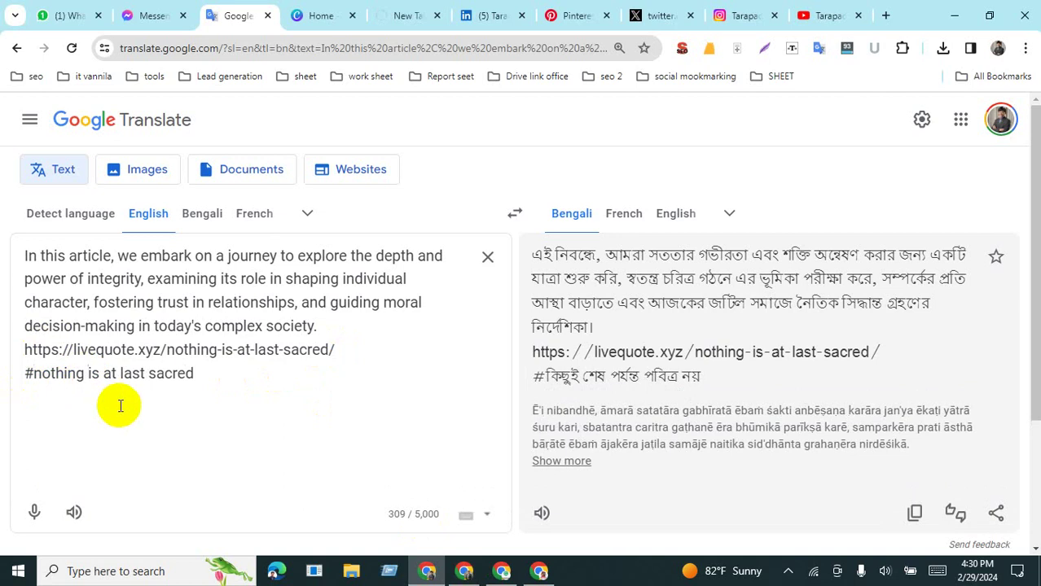
pyautogui.press('BackSpace')
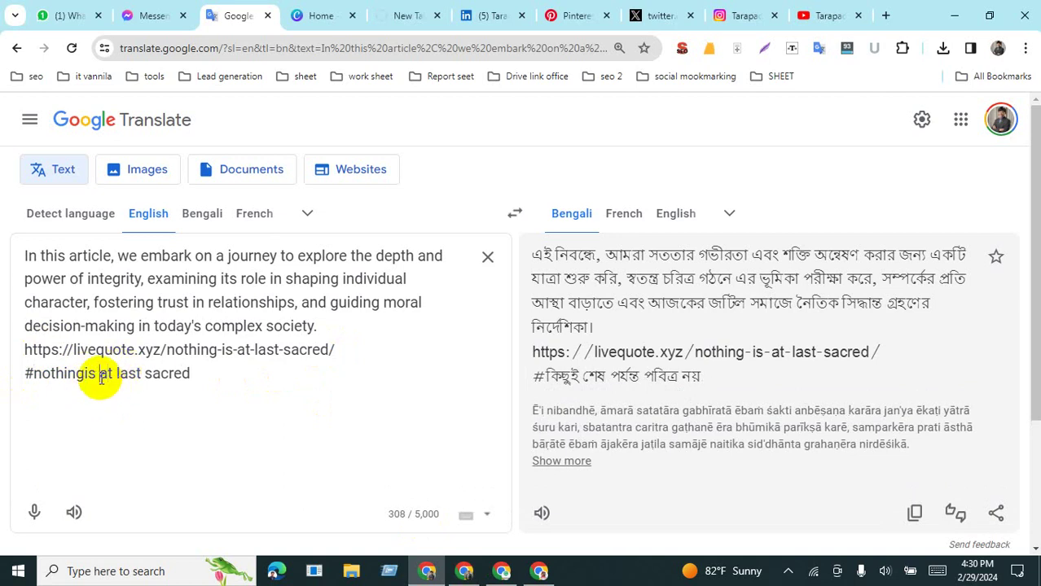
pyautogui.click(140, 375)
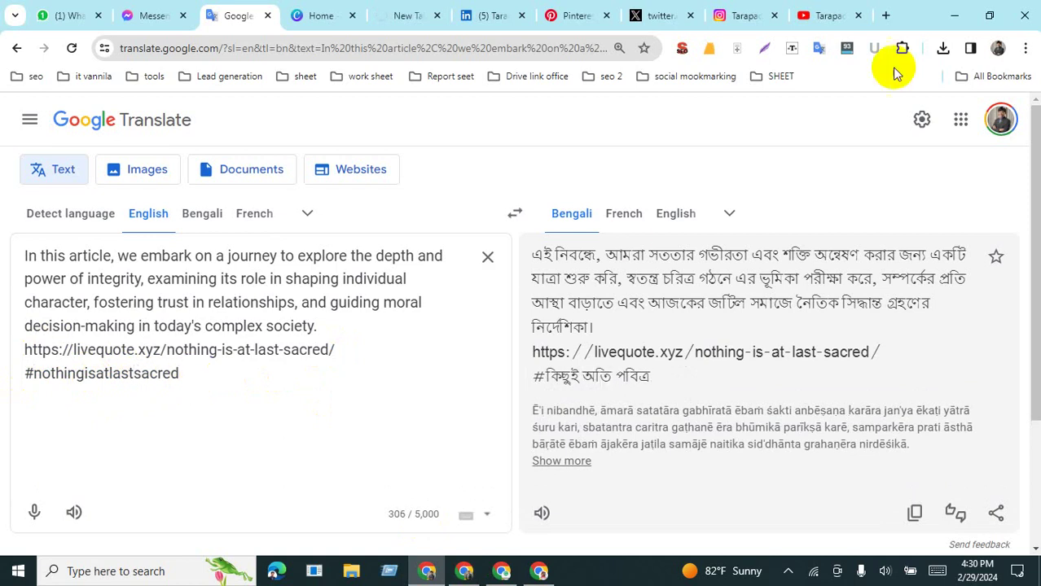
# Step: Search Google for 'nothing is at last sacred' and re-enable the Ubersuggest extension
pyautogui.click(886, 16)
pyautogui.write('nothing is at last sacred')
pyautogui.press('Return')
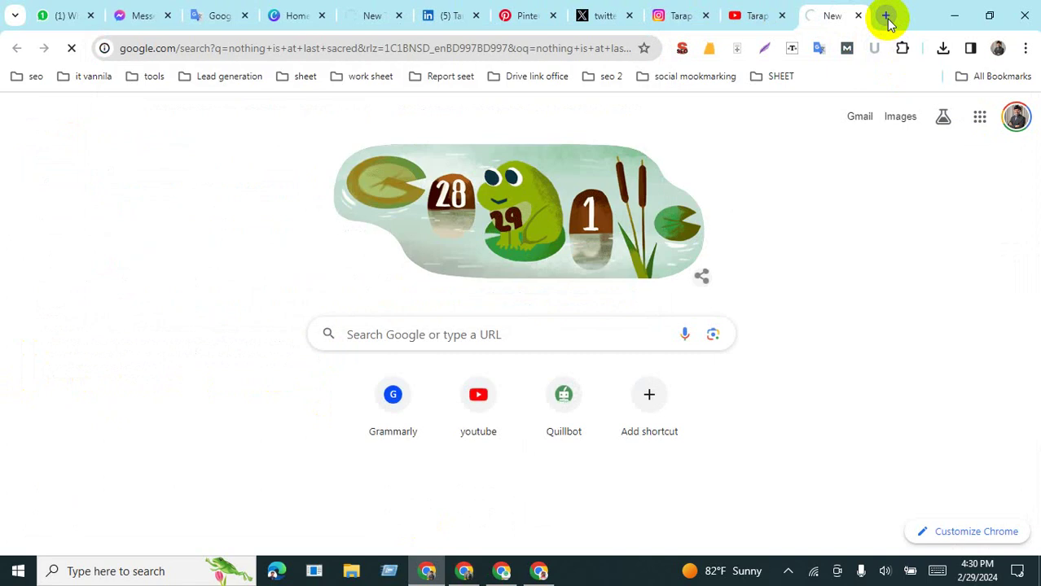
pyautogui.scroll(-2, 359, 336)
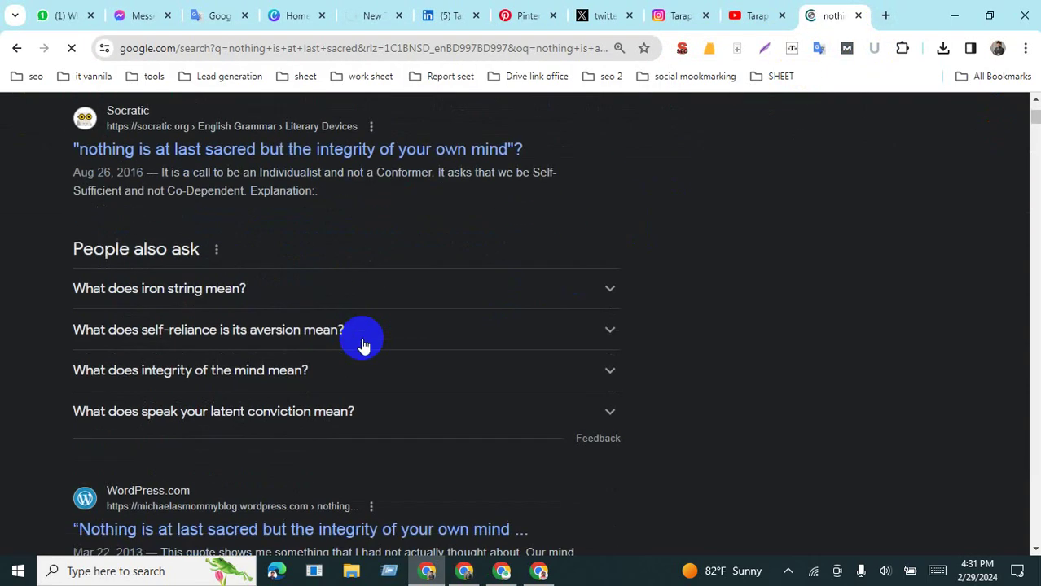
pyautogui.scroll(2, 815, 284)
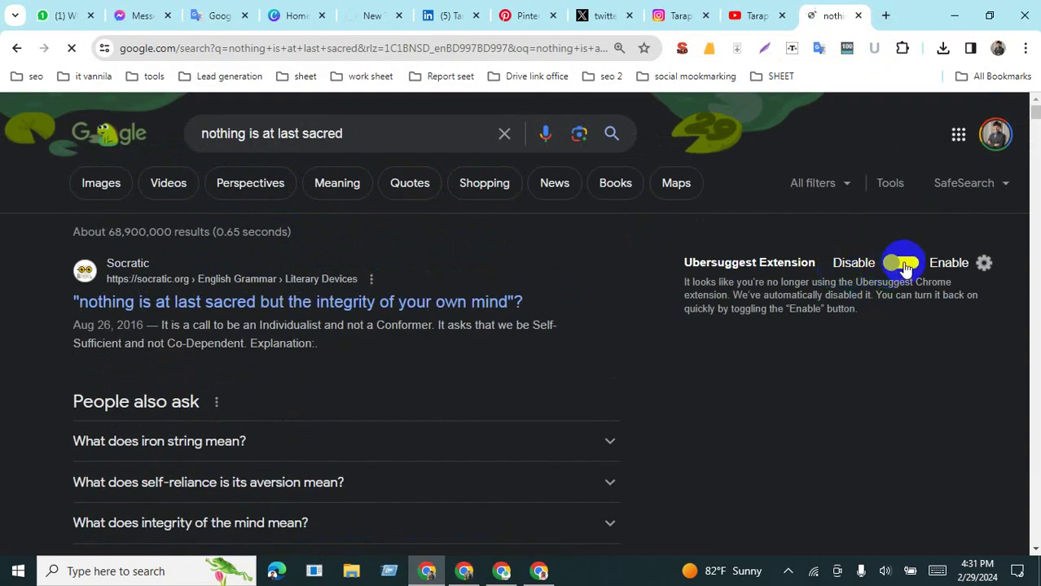
pyautogui.click(903, 263)
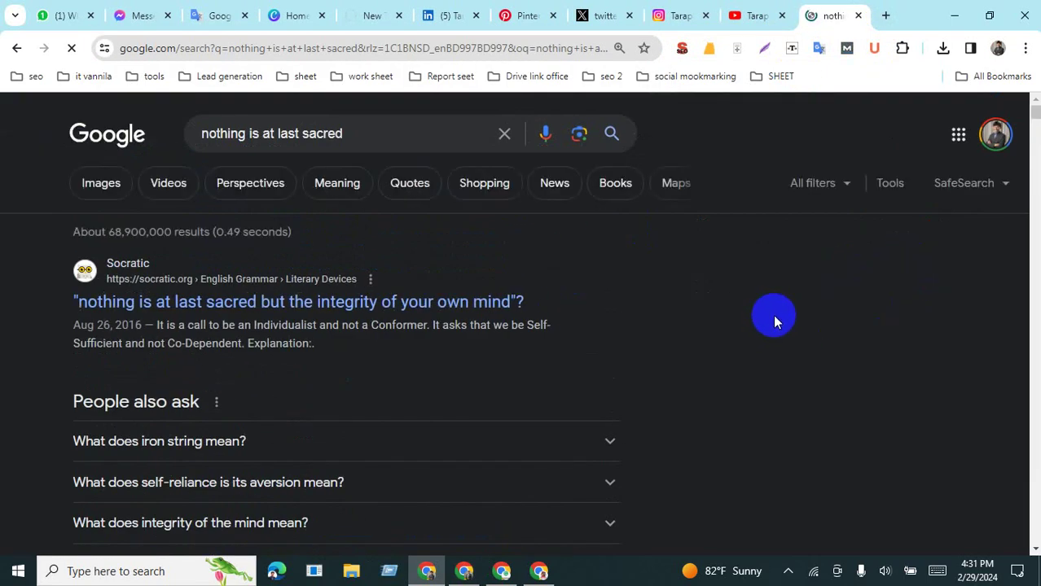
# Step: Select the Related searches suggestions at the bottom of the results for copying
pyautogui.scroll(-2, 778, 317)
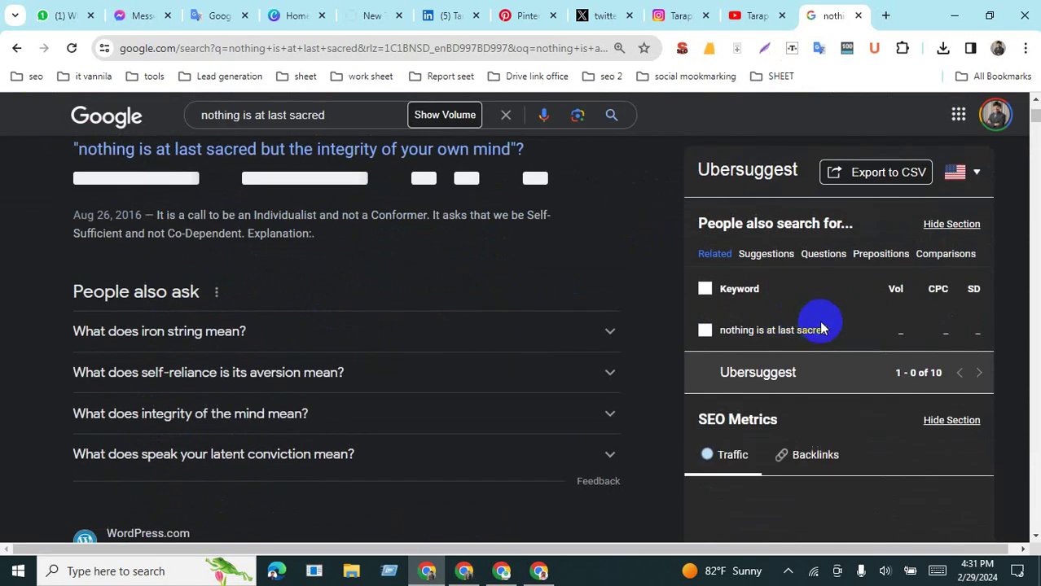
pyautogui.scroll(-4, 818, 325)
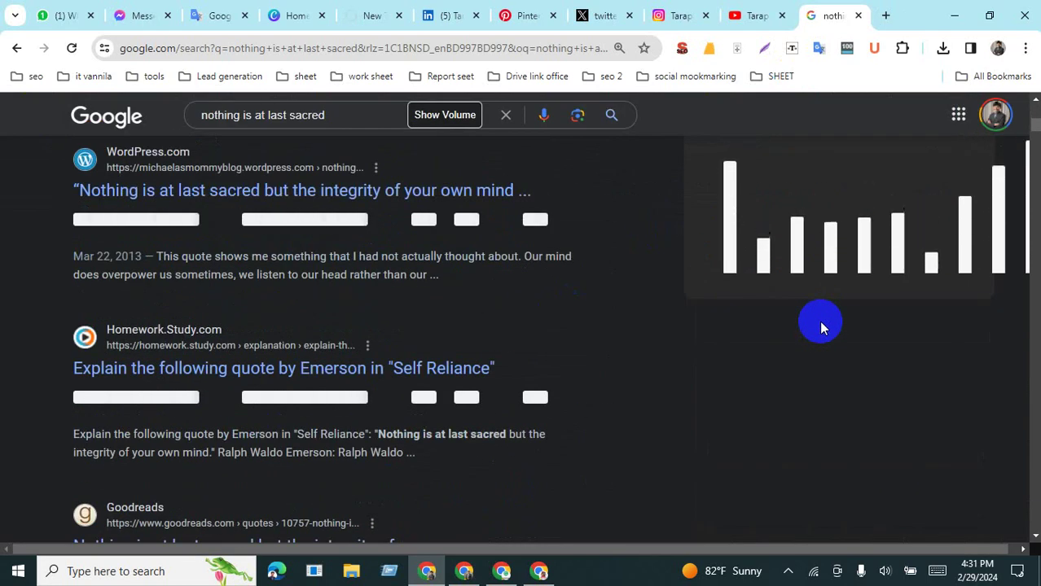
pyautogui.scroll(1, 818, 320)
pyautogui.scroll(4, 823, 327)
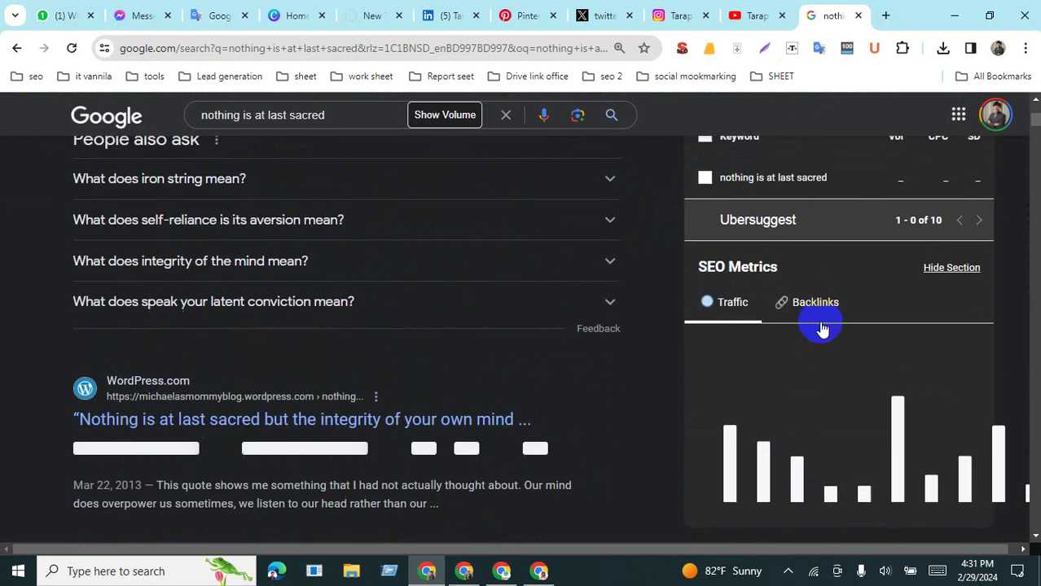
pyautogui.scroll(1, 821, 327)
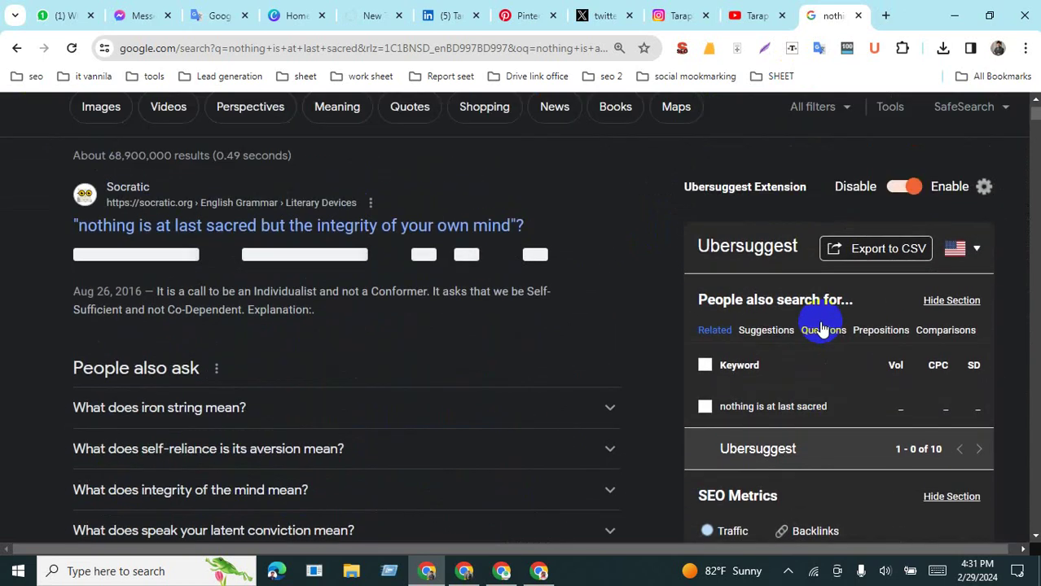
pyautogui.scroll(1, 821, 327)
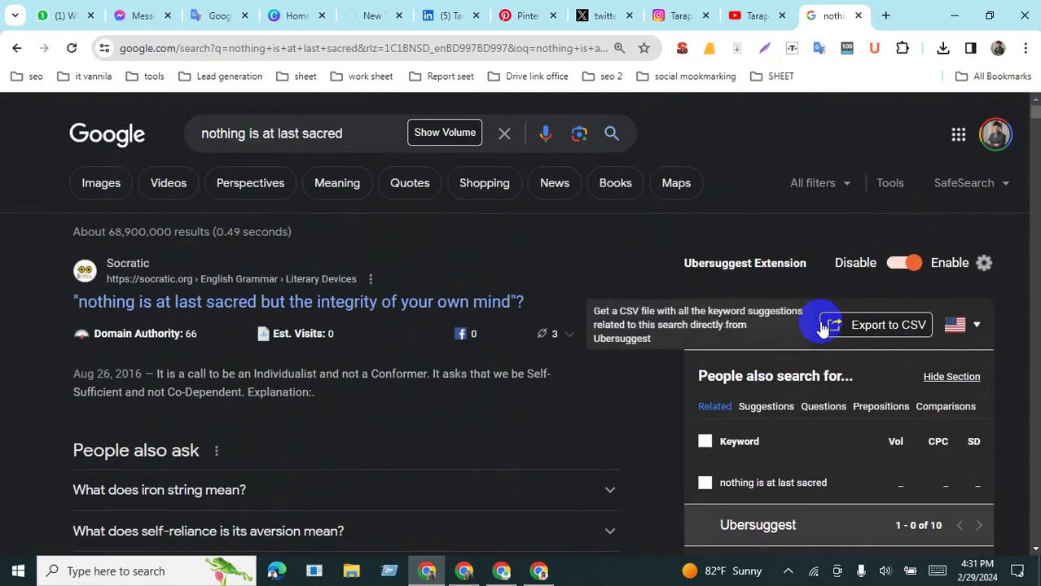
pyautogui.scroll(-8, 819, 320)
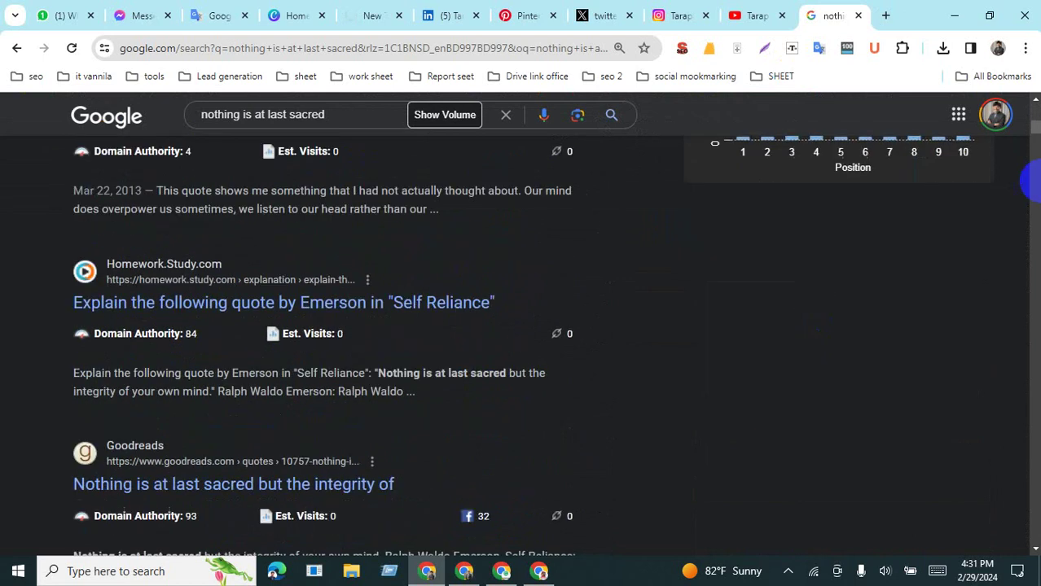
pyautogui.moveTo(1034, 133); pyautogui.dragTo(1031, 546)
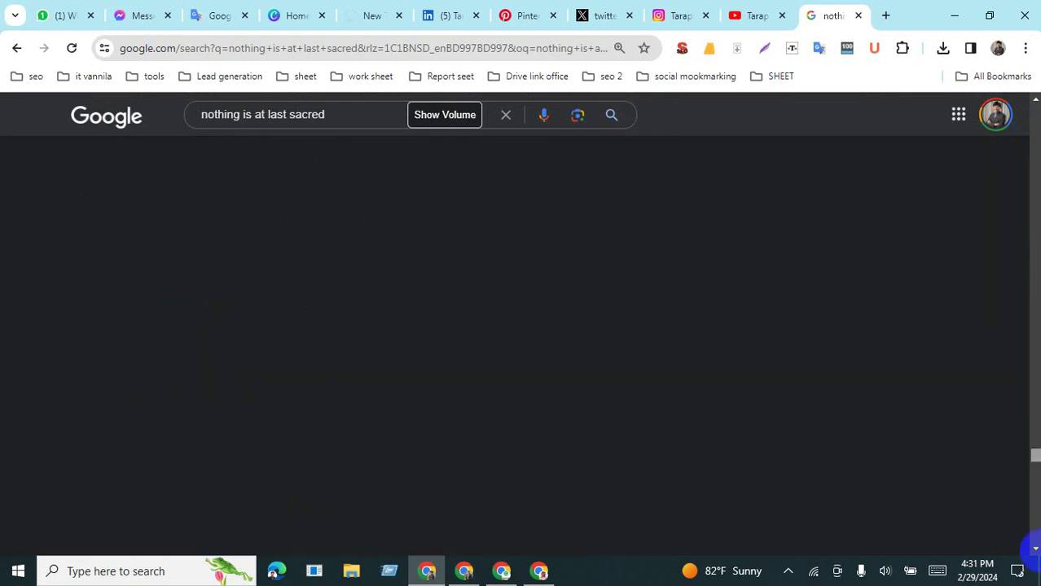
pyautogui.scroll(2, 148, 291)
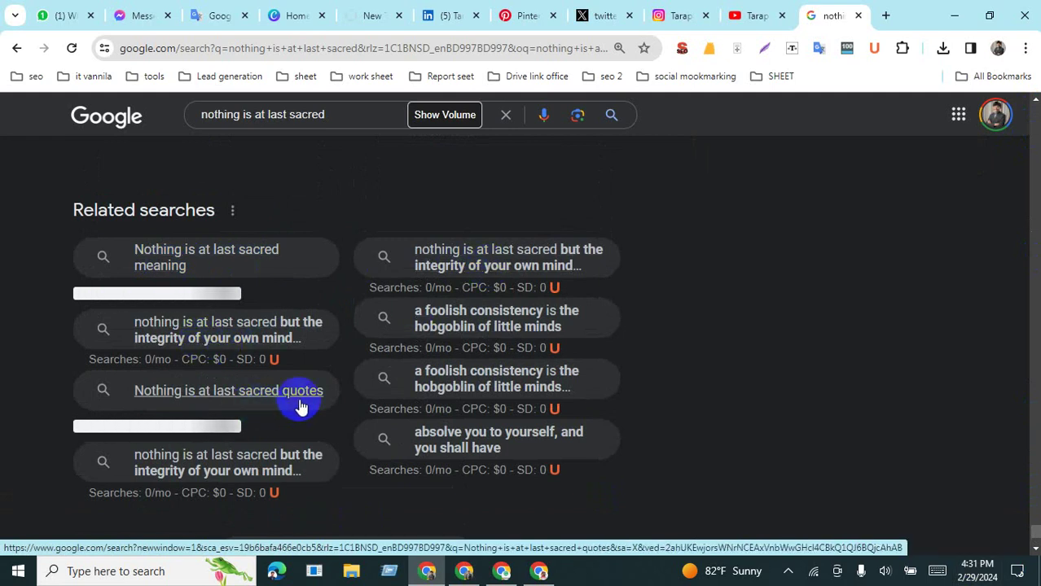
pyautogui.moveTo(349, 389); pyautogui.dragTo(143, 395)
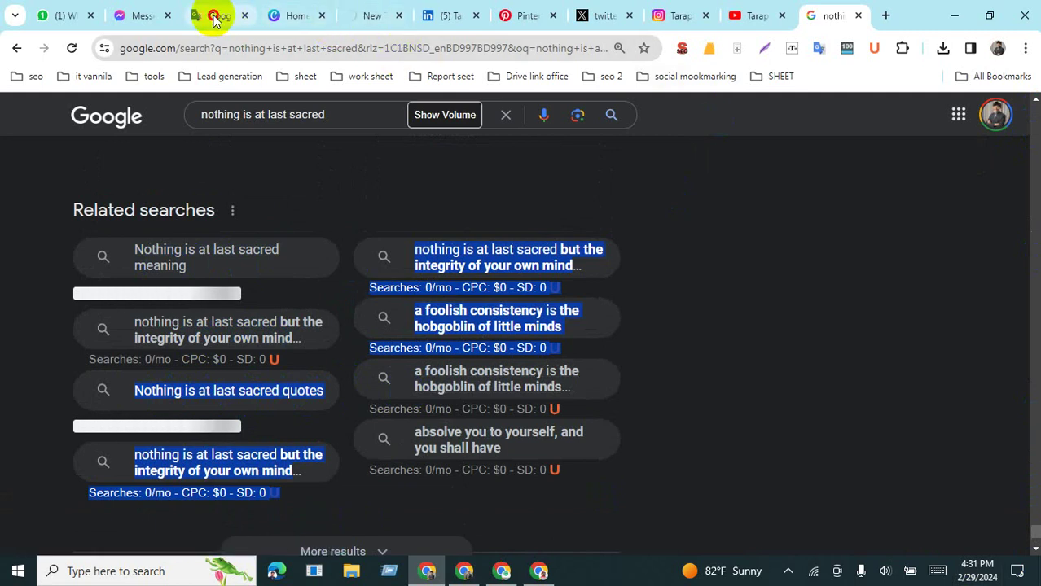
# Step: Paste the copied related-search keywords on a new line below the hashtag in Translate
pyautogui.click(213, 16)
pyautogui.click(234, 391)
pyautogui.press('Return')
pyautogui.press('Return')
pyautogui.press('Return')
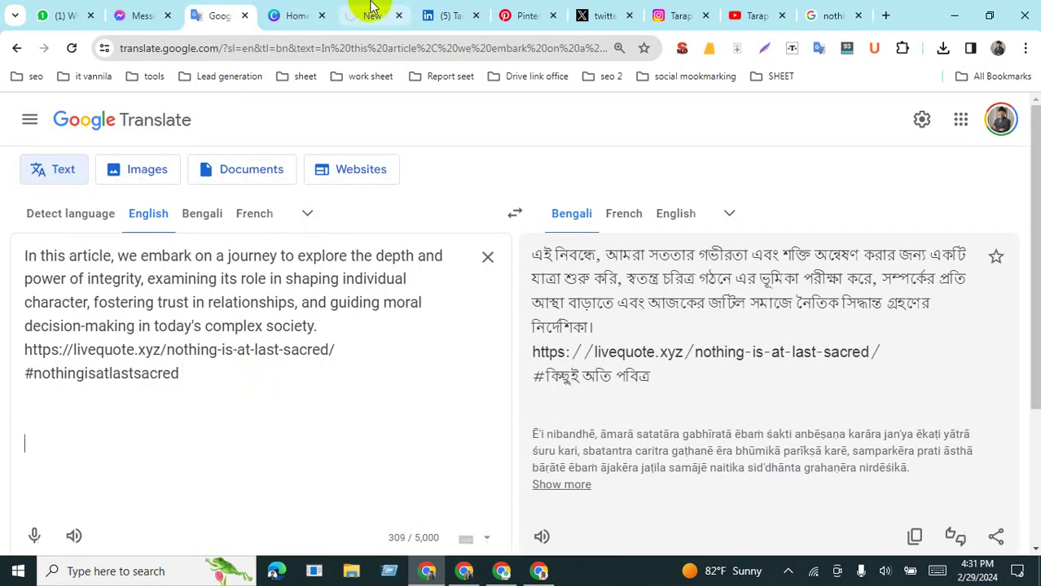
pyautogui.write('Nothing is at last sacred quotes nothing is at last sacred but the integrity of your own mind page number Searches: 0/mo - CPC: $0 - SD: 0 nothing is at last sacred but the integrity of your own mind quizlet Searches: 0/mo - CPC: $0 - SD: 0 a foolish consistency is the hobgoblin of little minds Searches: 0/mo - CPC: $0 - SD: 0')
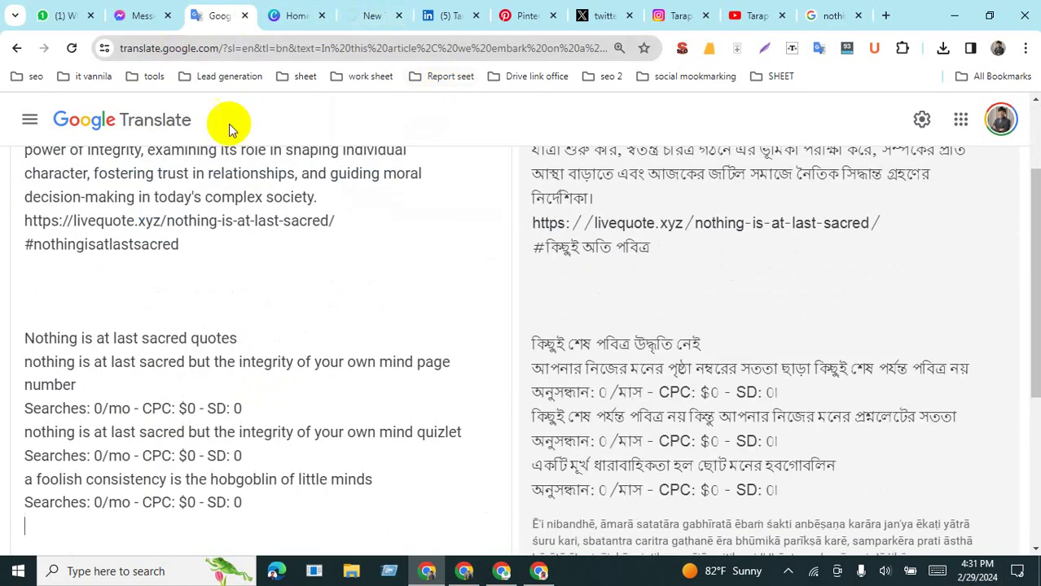
pyautogui.click(313, 437)
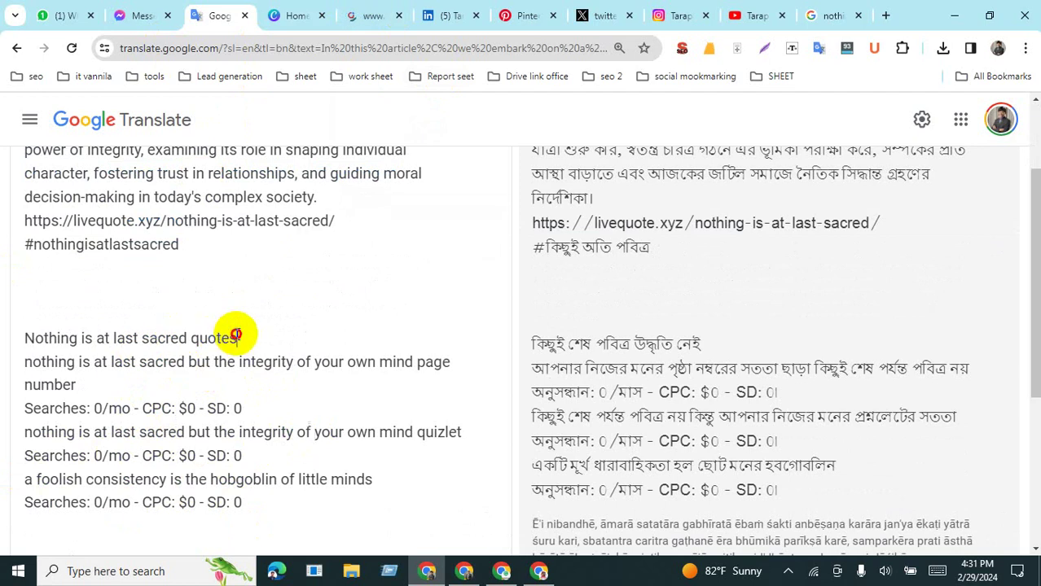
# Step: Replace the keyword block with the hashtag #Nothingisatlastsacredquotes, removing its spaces
pyautogui.moveTo(236, 335); pyautogui.dragTo(12, 341)
pyautogui.hotkey('ctrl', 'c')
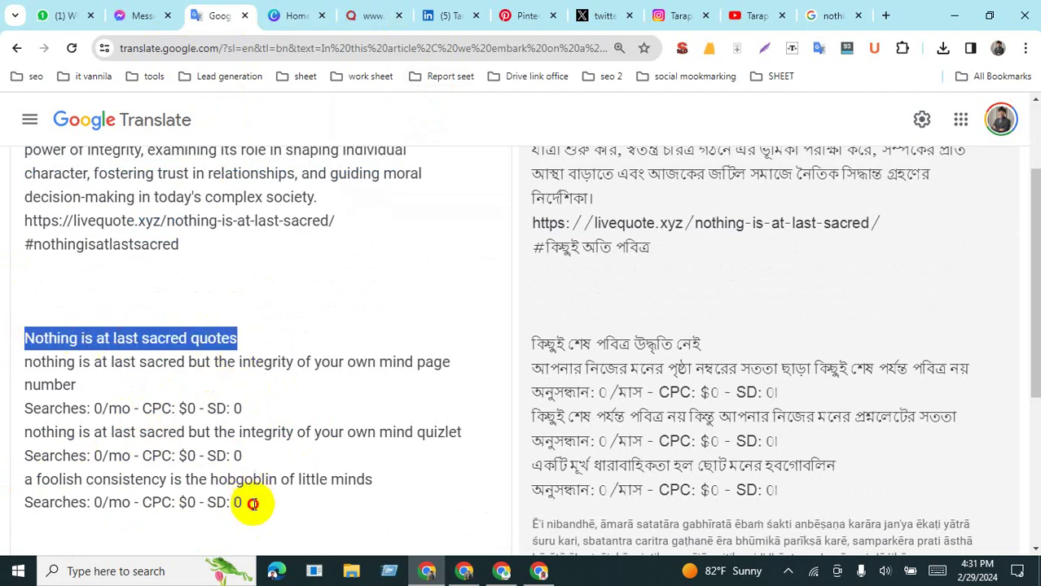
pyautogui.moveTo(252, 504); pyautogui.dragTo(16, 334)
pyautogui.press('BackSpace')
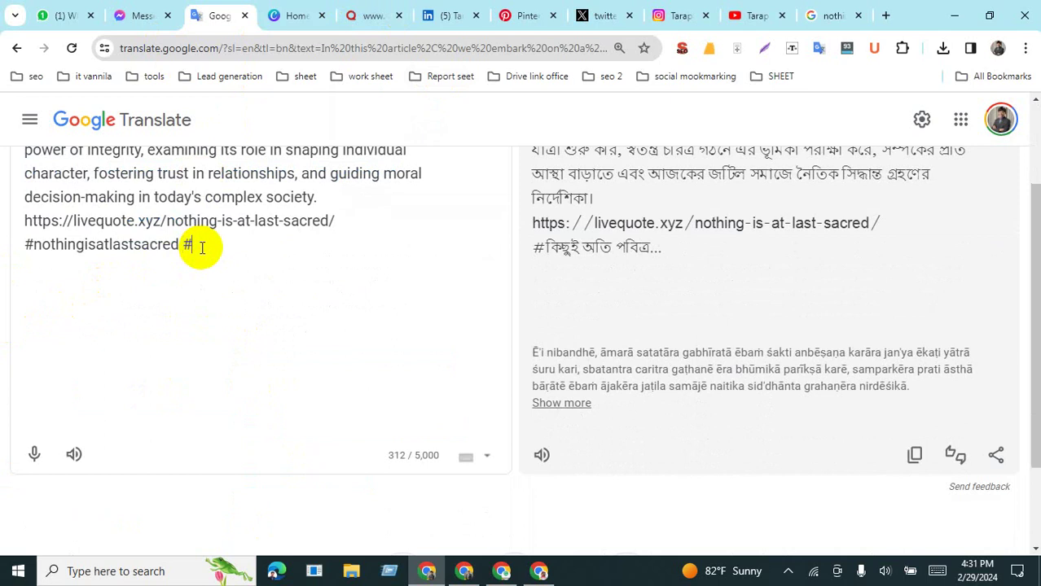
pyautogui.hotkey('ctrl', 'v')
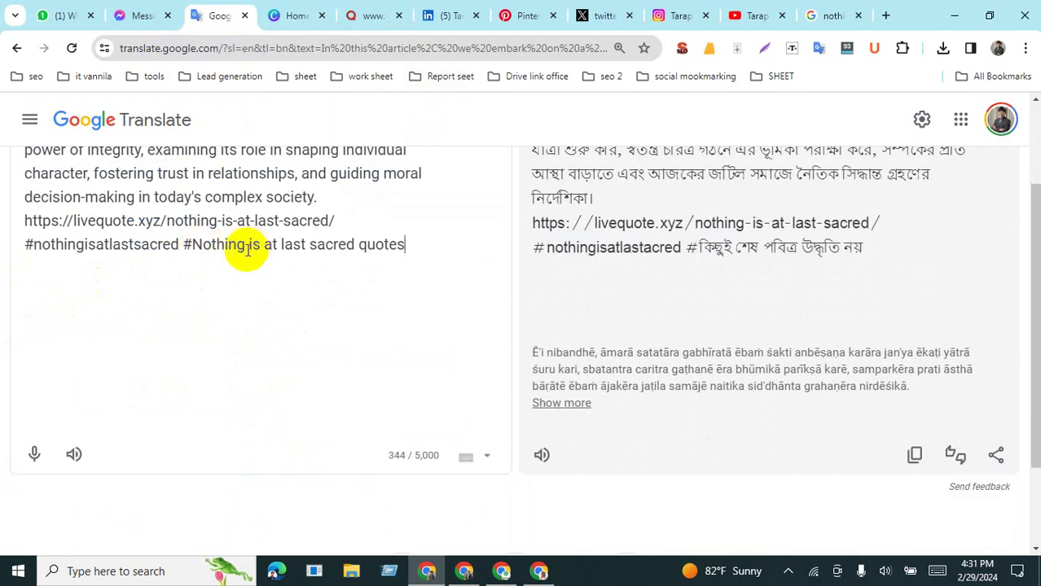
pyautogui.click(247, 246)
pyautogui.press('Delete')
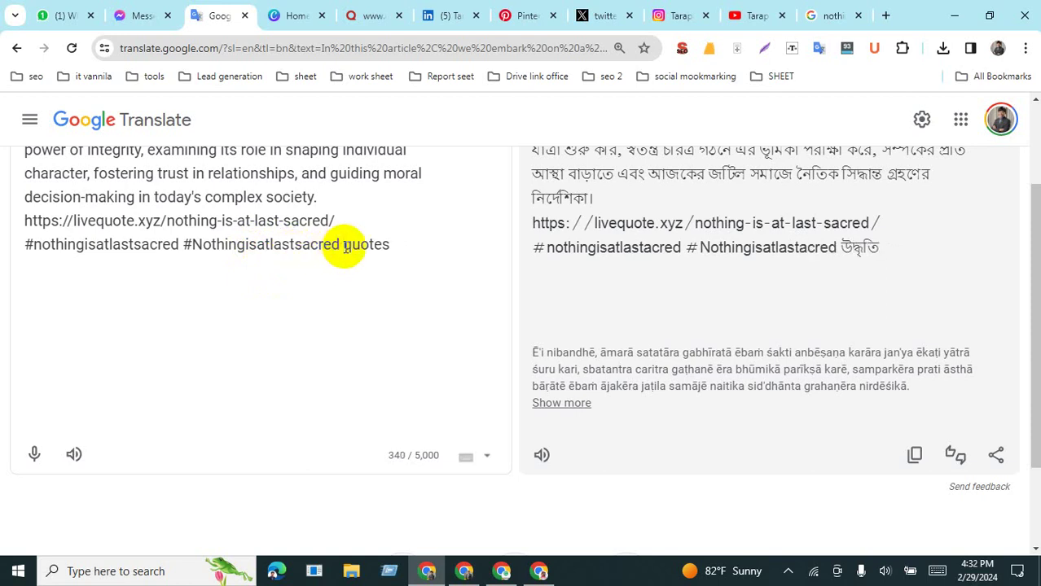
pyautogui.click(346, 246)
pyautogui.press('BackSpace')
# Step: Select the entire blurb, link and both hashtags and copy them
pyautogui.moveTo(388, 245); pyautogui.dragTo(47, 166)
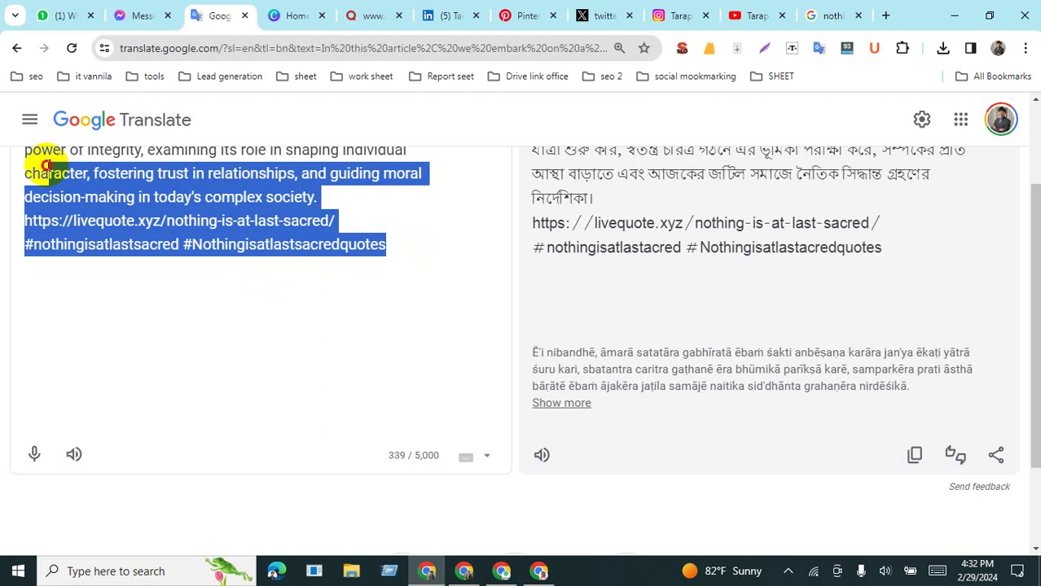
pyautogui.click(112, 198)
pyautogui.scroll(2, 122, 268)
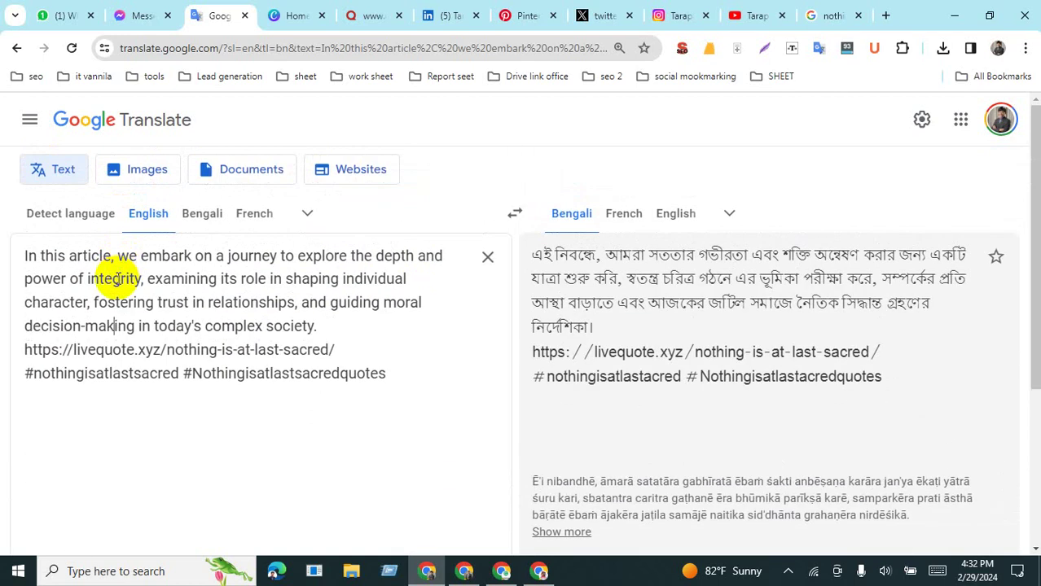
pyautogui.hotkey('ctrl', 'a')
pyautogui.click(134, 325)
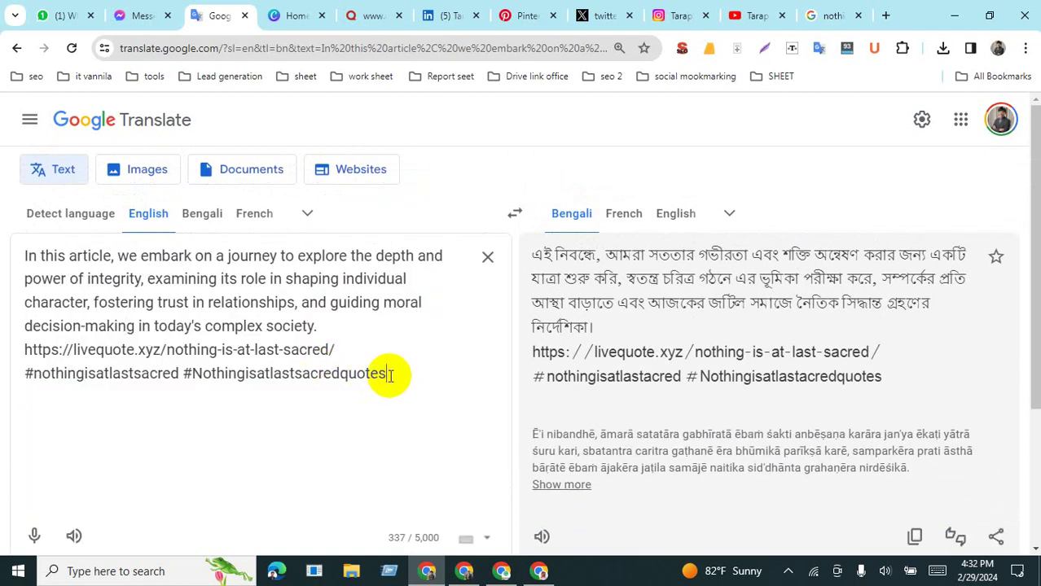
pyautogui.moveTo(393, 377); pyautogui.dragTo(12, 246)
pyautogui.rightClick(135, 295)
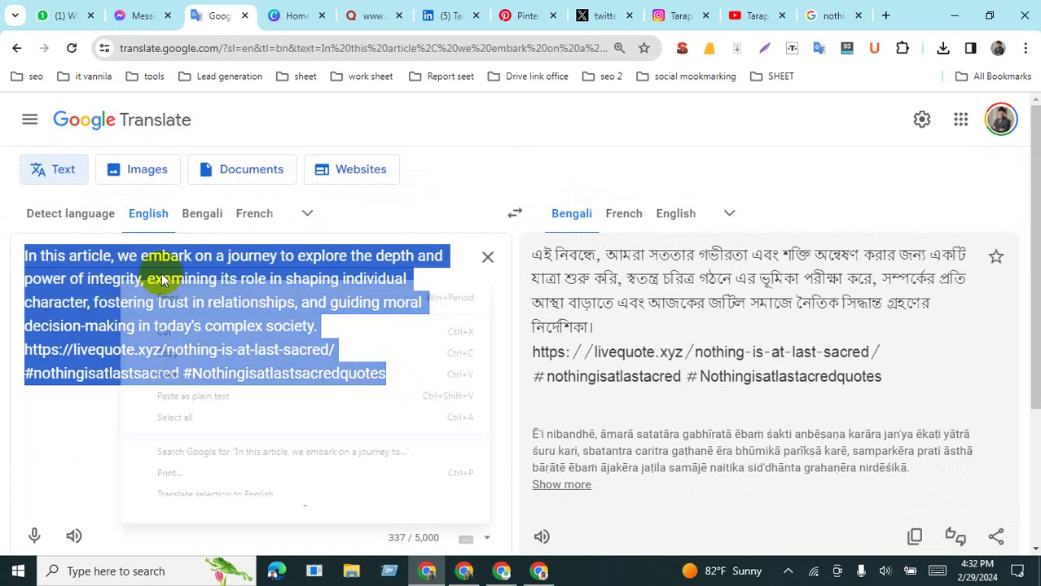
pyautogui.click(165, 352)
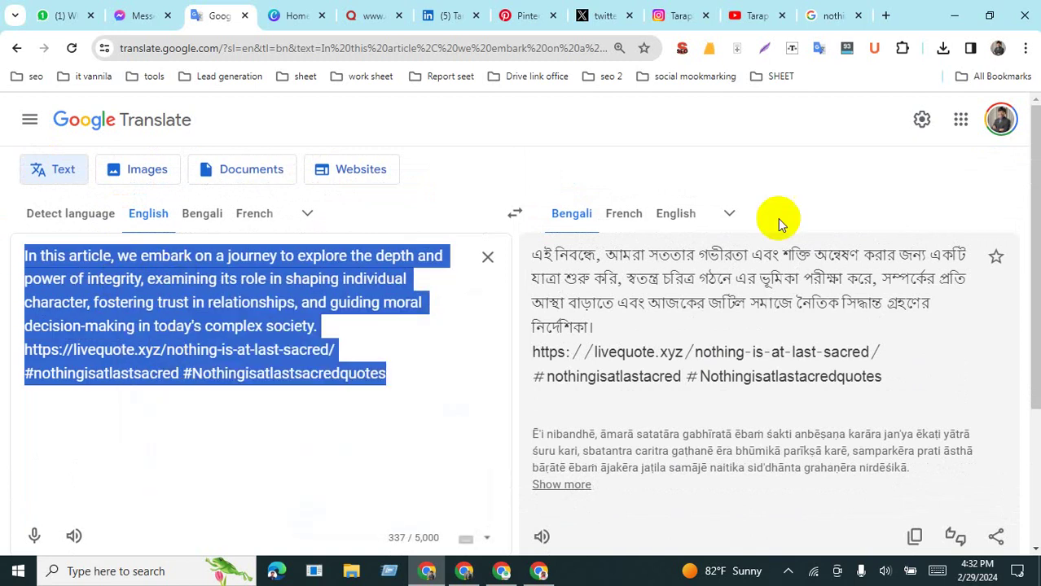
pyautogui.click(456, 20)
# Step: Check LinkedIn notifications, collapse the Messaging panel, and go back to the home feed
pyautogui.scroll(-4, 485, 252)
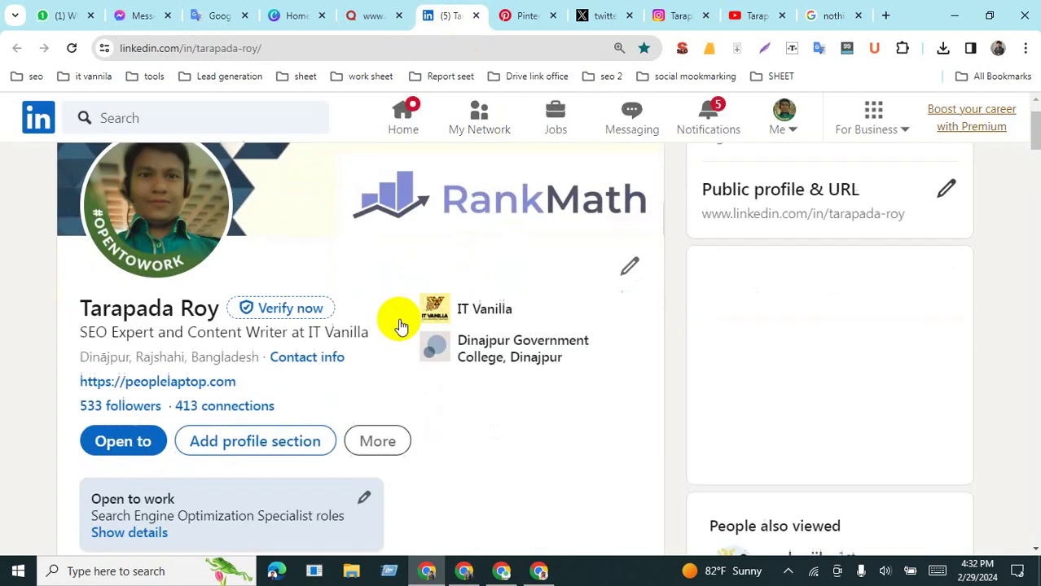
pyautogui.scroll(3, 400, 326)
pyautogui.scroll(-5, 348, 417)
pyautogui.scroll(10, 328, 380)
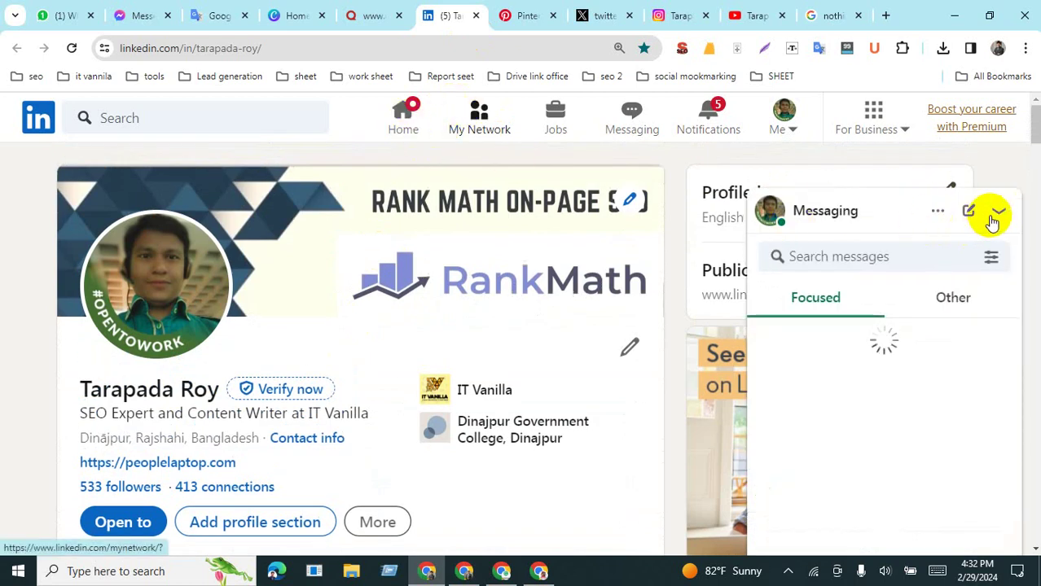
pyautogui.click(710, 118)
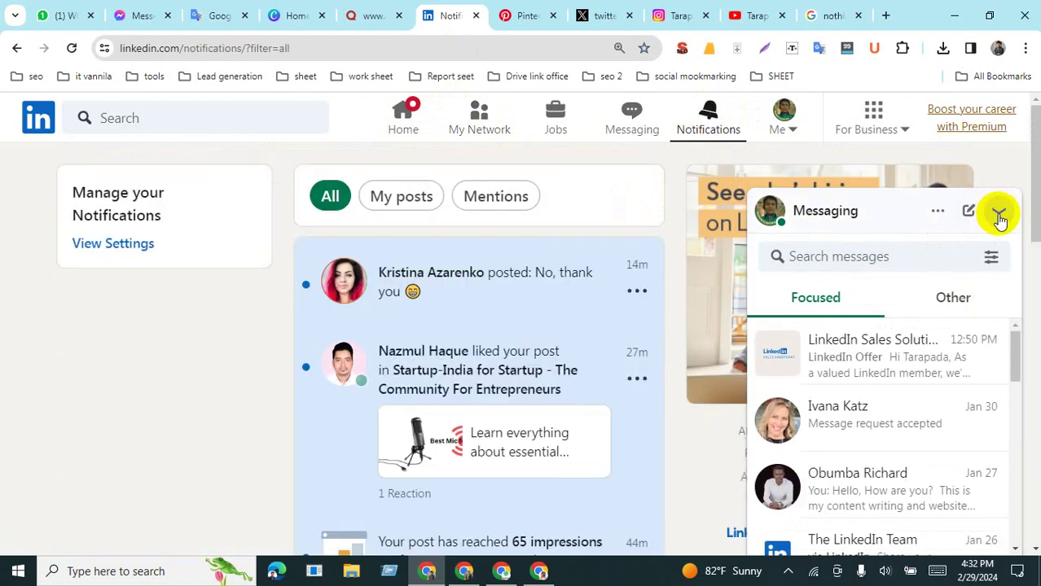
pyautogui.click(995, 212)
pyautogui.scroll(-3, 462, 399)
pyautogui.scroll(3, 463, 399)
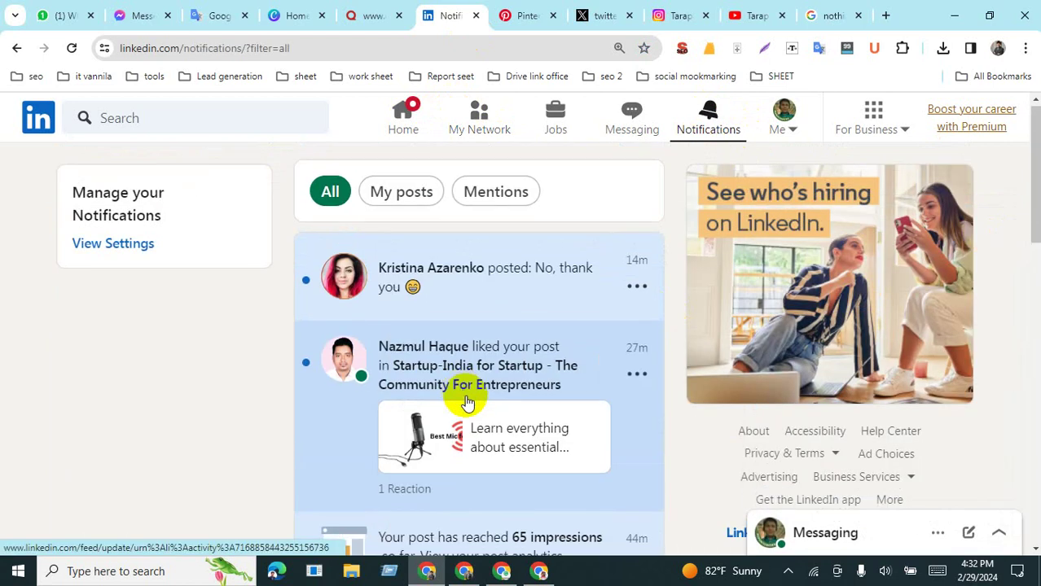
pyautogui.scroll(-9, 464, 397)
pyautogui.scroll(10, 456, 277)
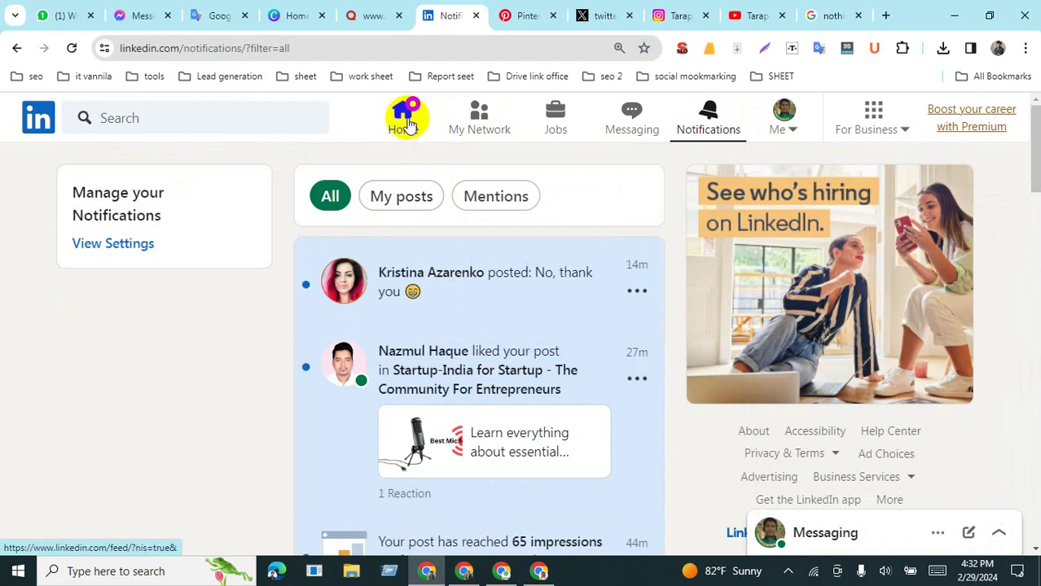
pyautogui.click(404, 118)
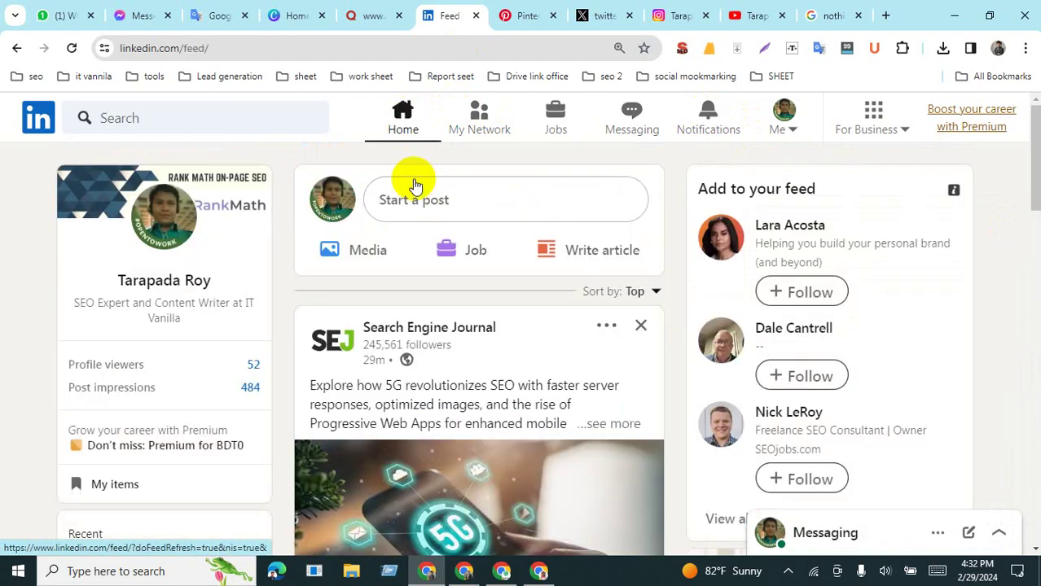
# Step: Paste the blurb, livequote.xyz link and both hashtags into a new post and publish it
pyautogui.click(457, 207)
pyautogui.hotkey('ctrl', 'v')
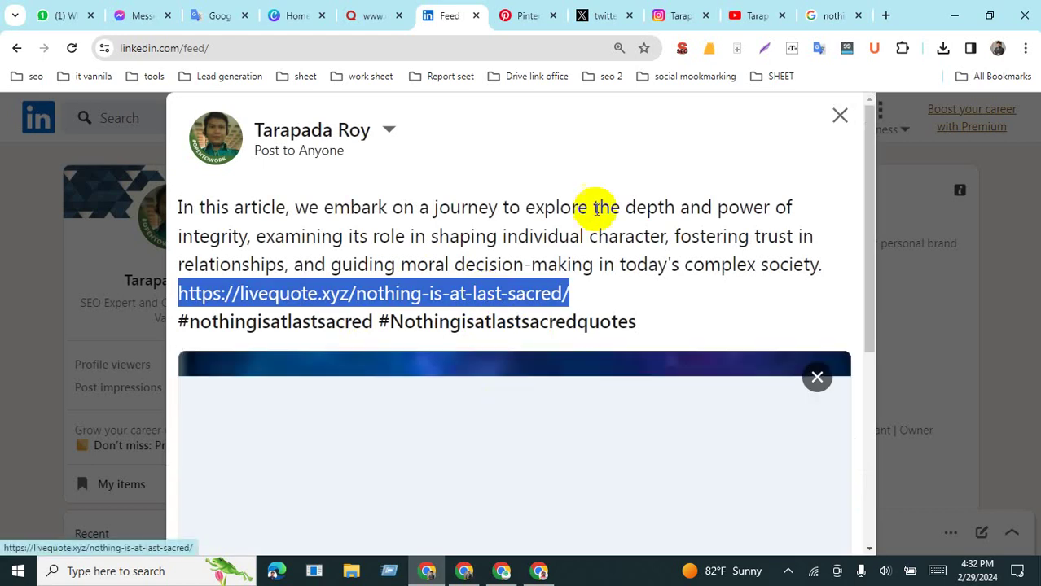
pyautogui.scroll(-4, 521, 391)
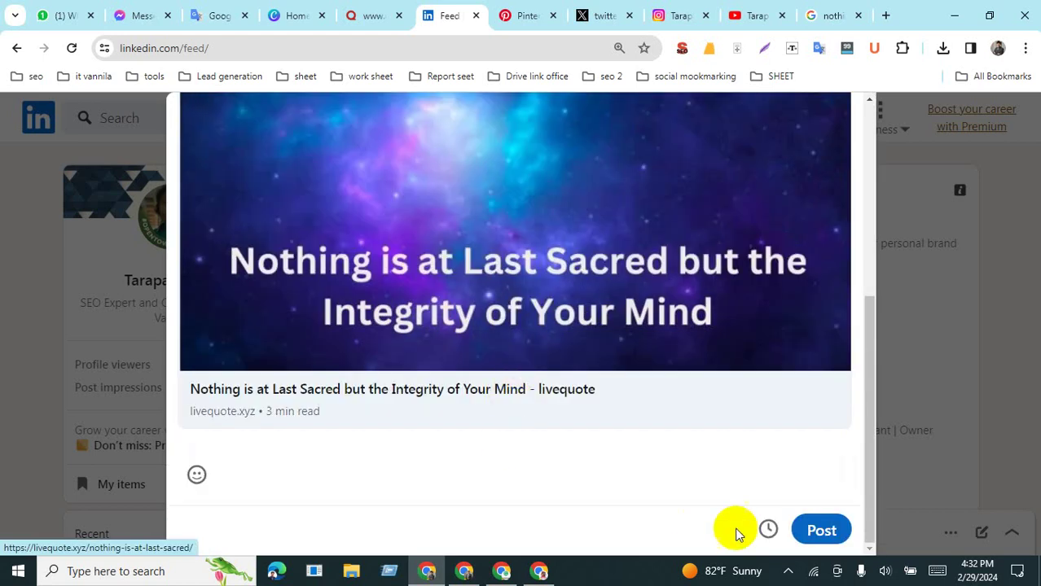
pyautogui.click(822, 532)
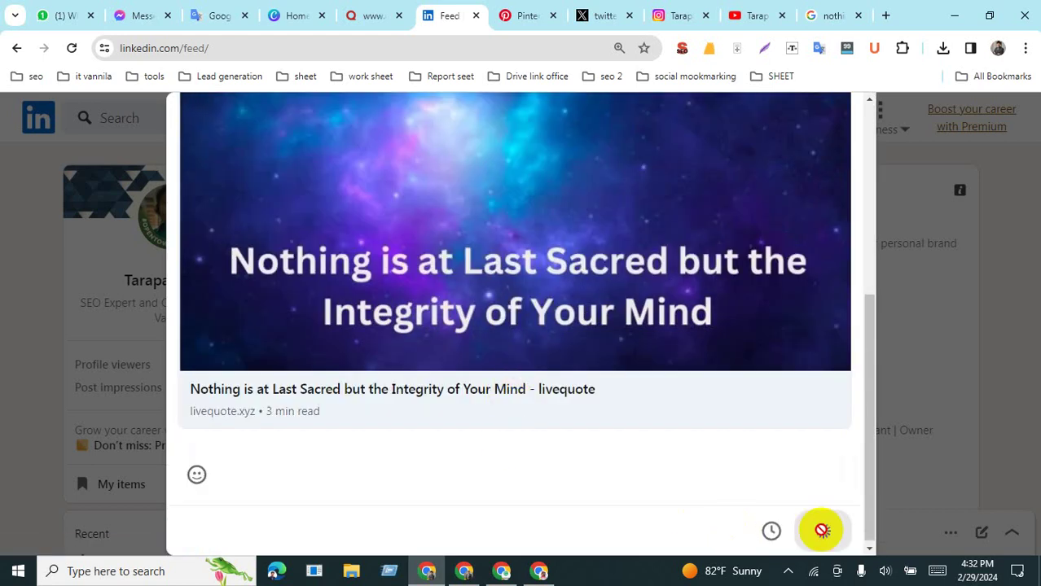
pyautogui.scroll(-3, 489, 294)
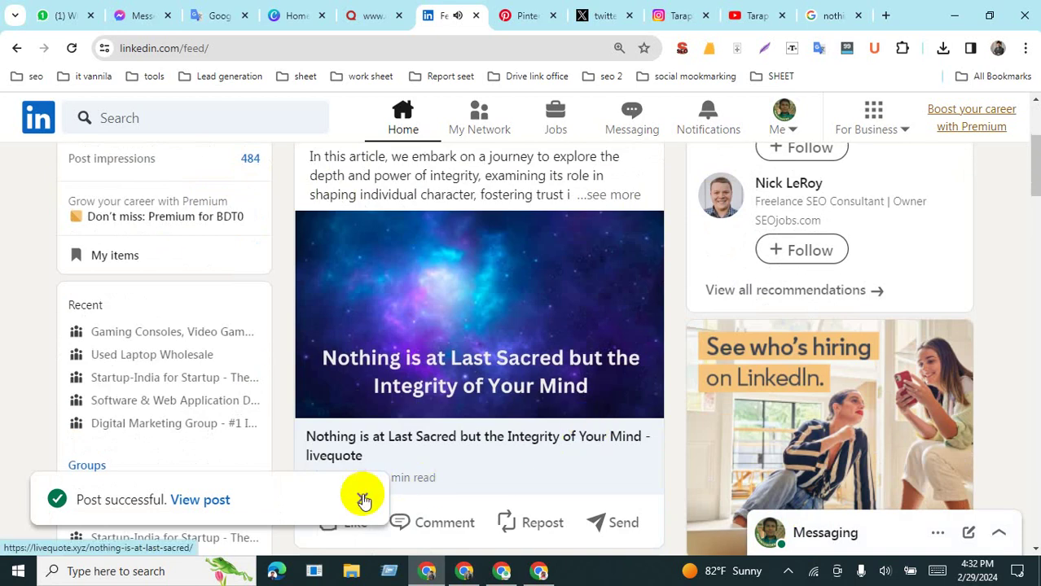
# Step: Open the published integrity post, like it, glance at its options, then return Home
pyautogui.click(201, 500)
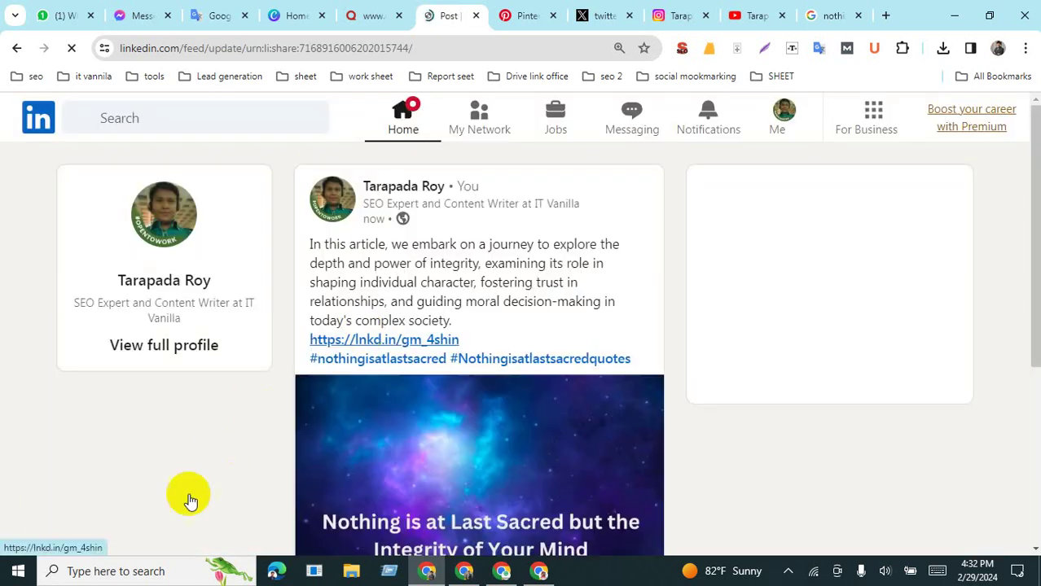
pyautogui.scroll(-3, 454, 442)
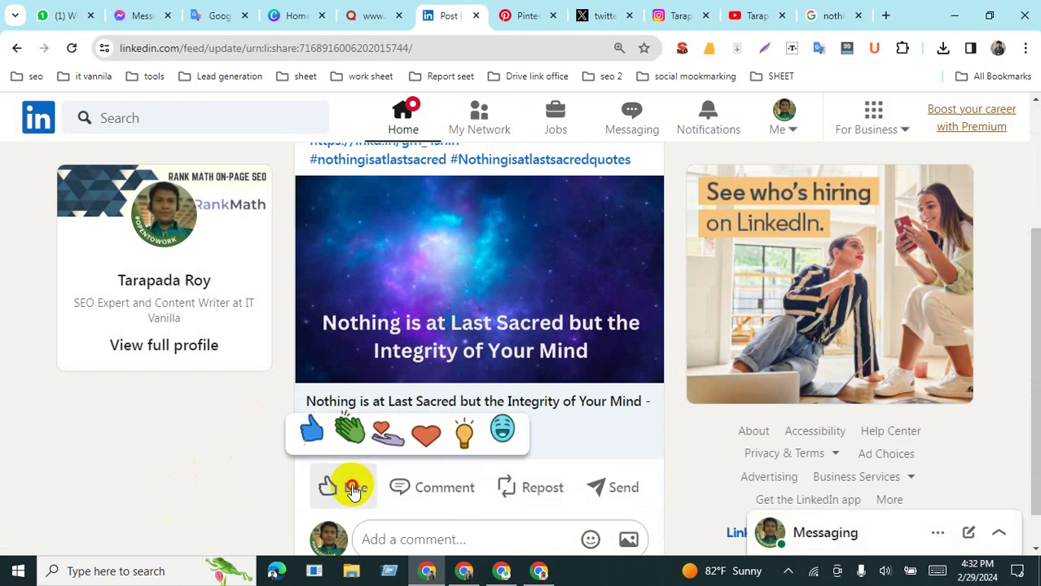
pyautogui.click(352, 486)
pyautogui.scroll(2, 483, 490)
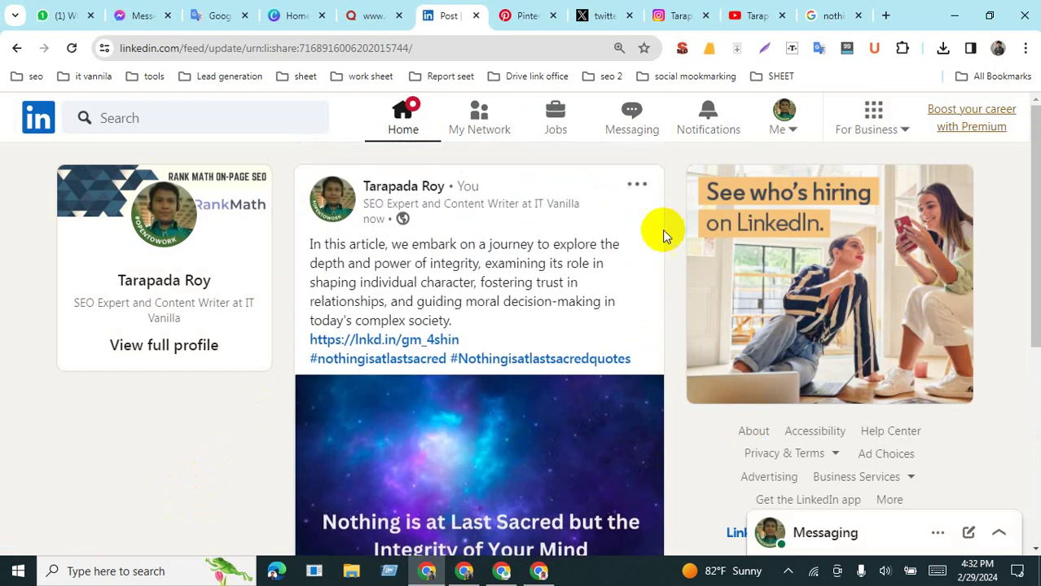
pyautogui.click(639, 196)
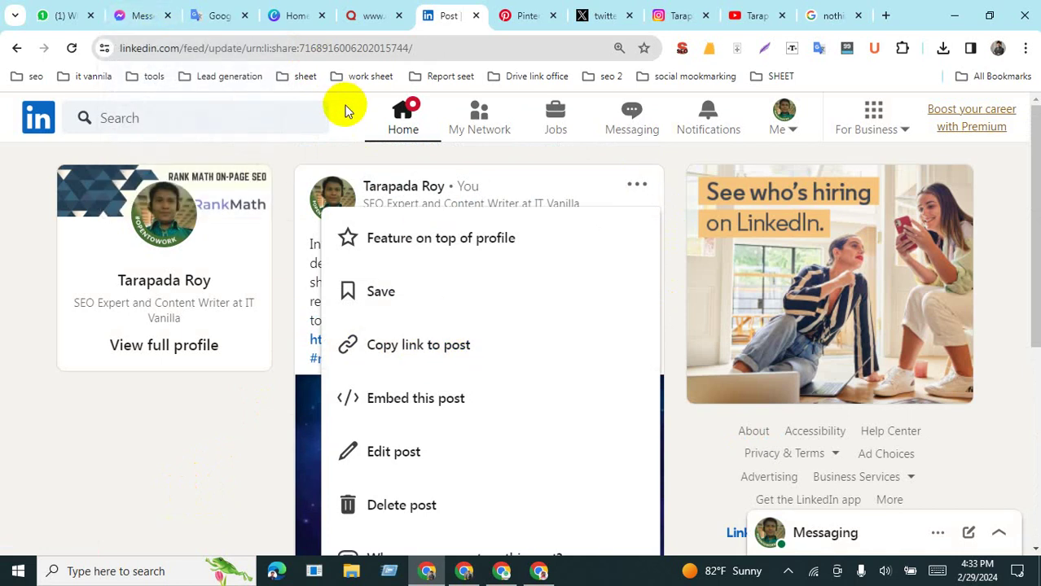
pyautogui.click(347, 114)
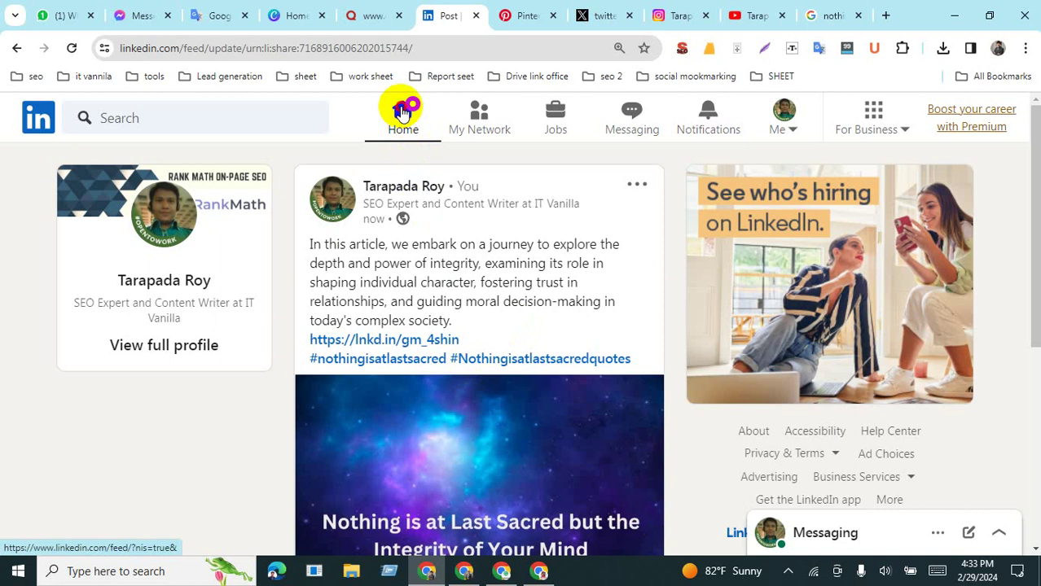
pyautogui.click(401, 114)
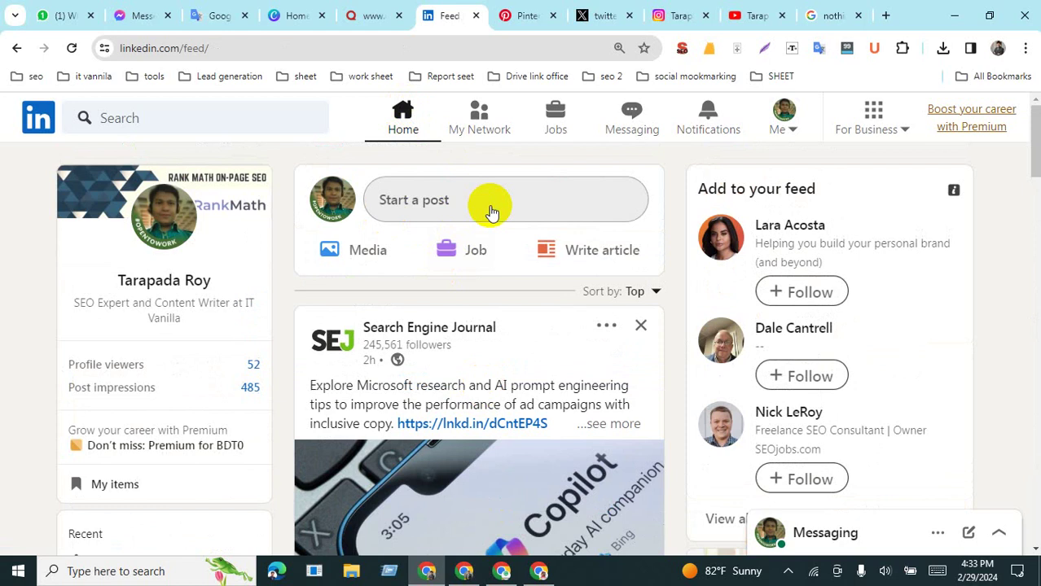
# Step: Open the Gaming Consoles, Video Games & Gamers group from the sidebar
pyautogui.scroll(-3, 204, 364)
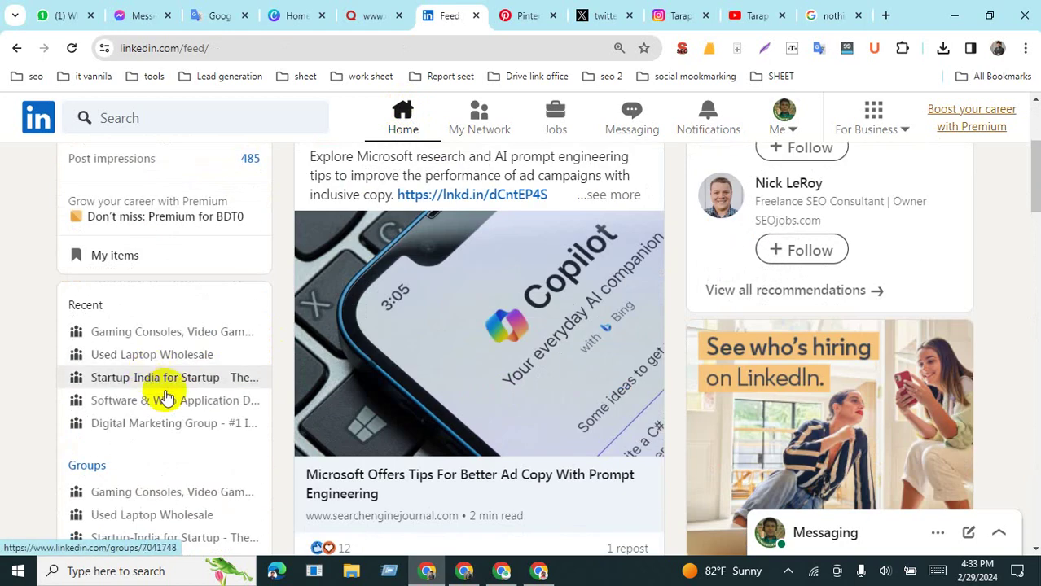
pyautogui.scroll(-2, 165, 398)
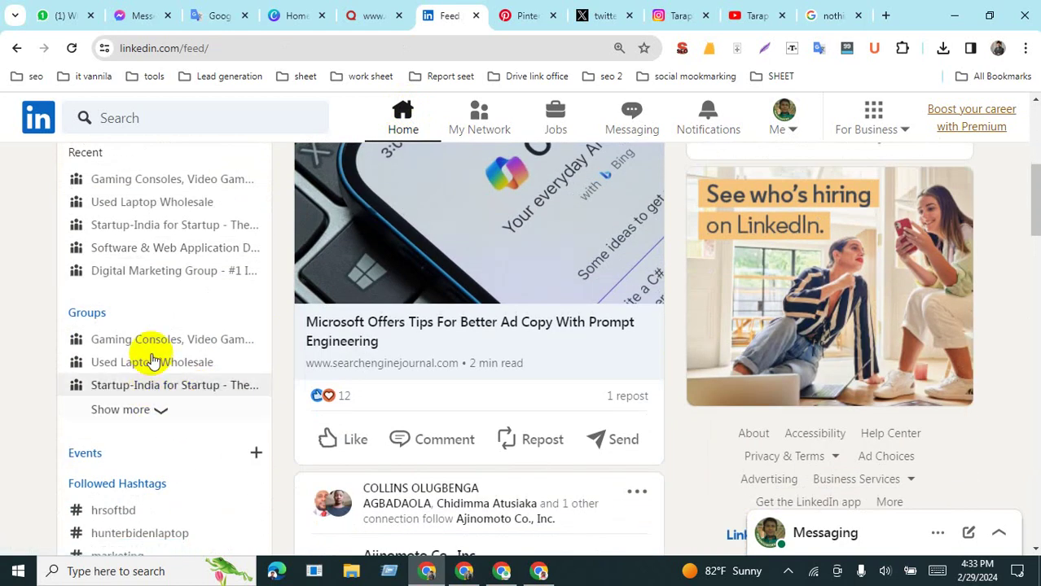
pyautogui.click(149, 338)
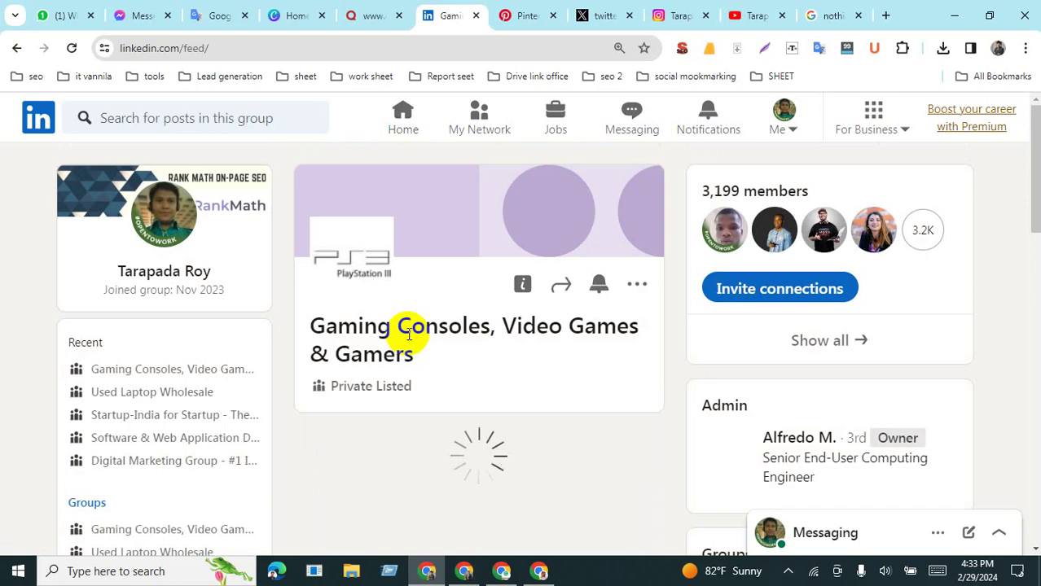
# Step: Expand the joined groups list with Show more and open the Link Building and SEO group
pyautogui.scroll(-1, 408, 334)
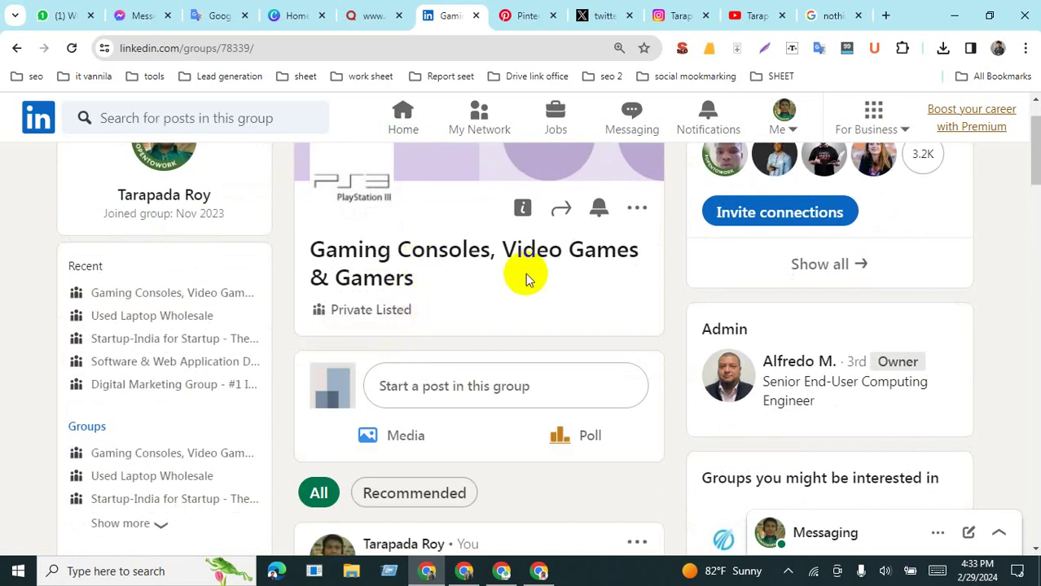
pyautogui.scroll(-2, 526, 276)
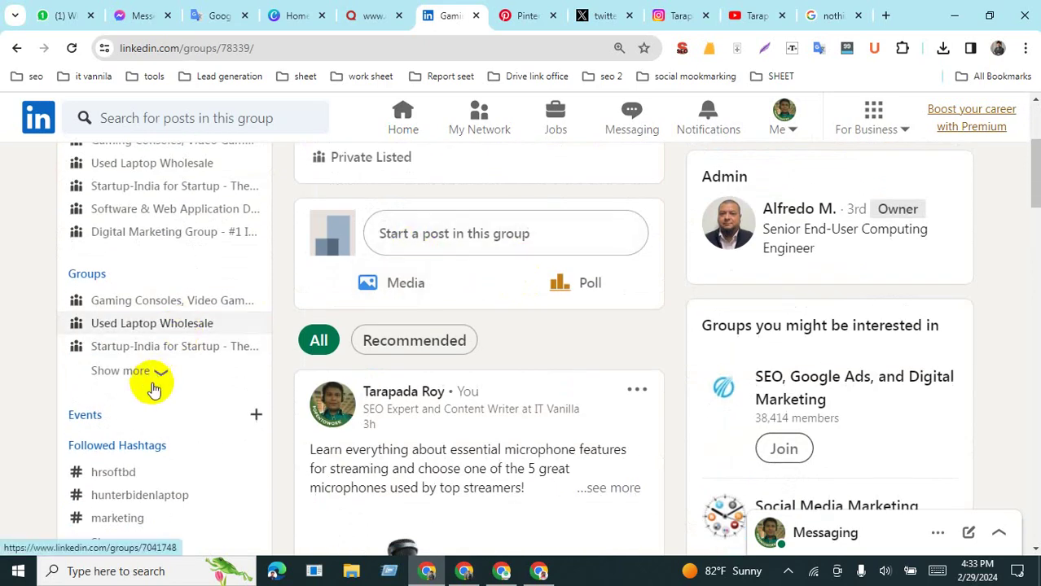
pyautogui.scroll(3, 480, 334)
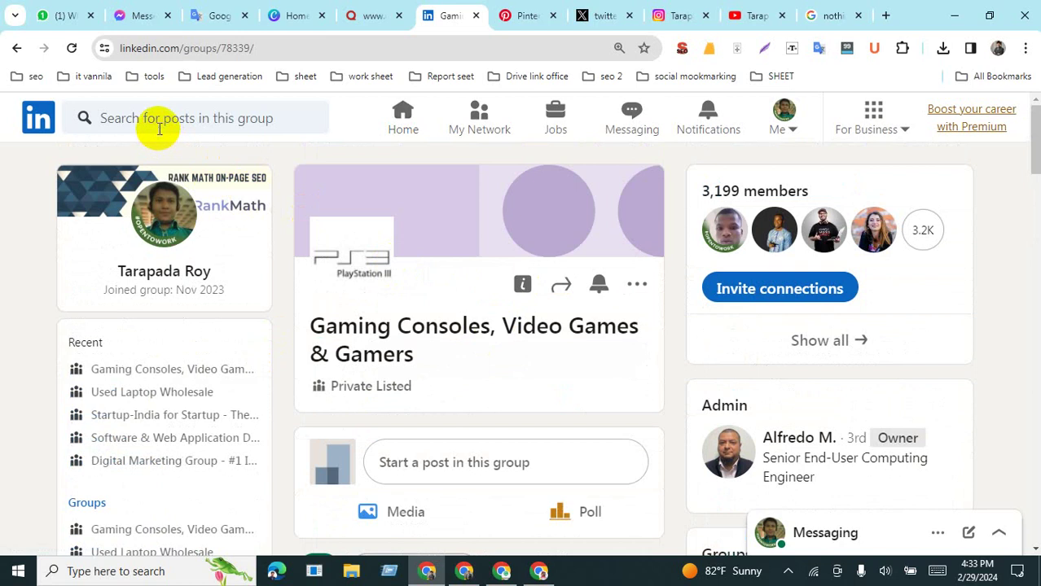
pyautogui.scroll(-5, 433, 372)
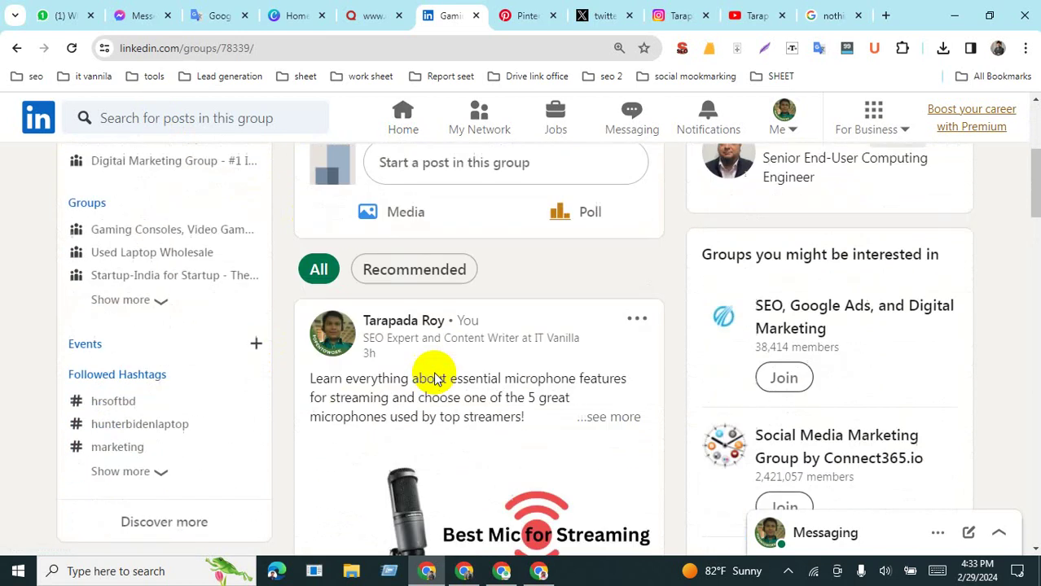
pyautogui.scroll(5, 432, 372)
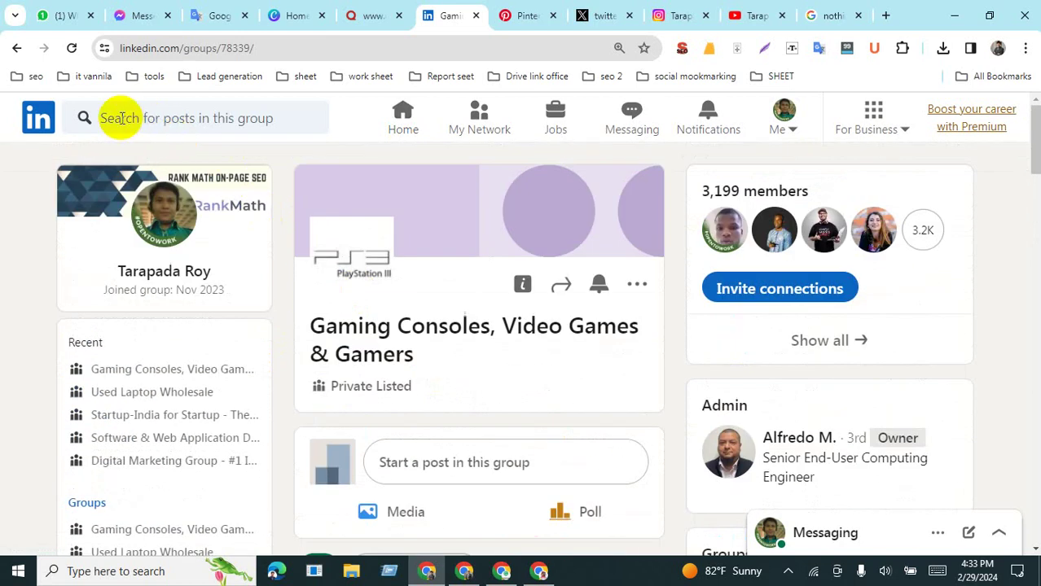
pyautogui.scroll(-4, 295, 446)
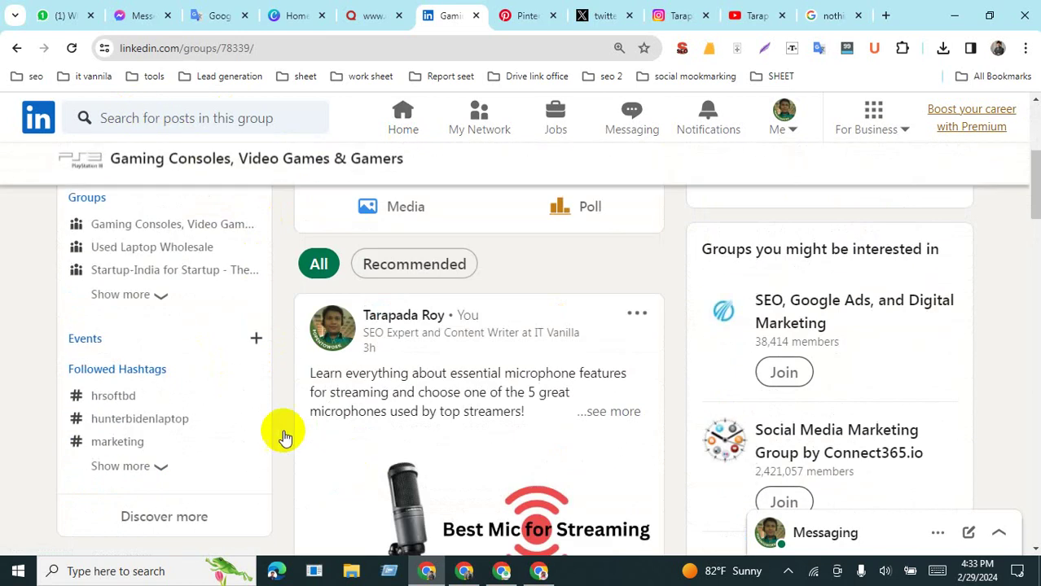
pyautogui.click(137, 301)
pyautogui.scroll(-1, 167, 386)
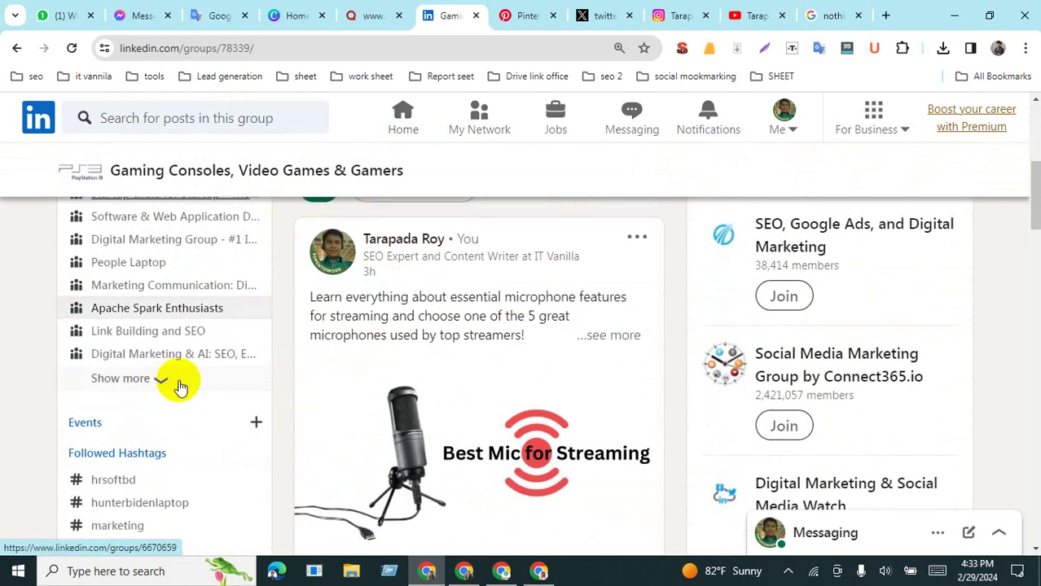
pyautogui.click(137, 333)
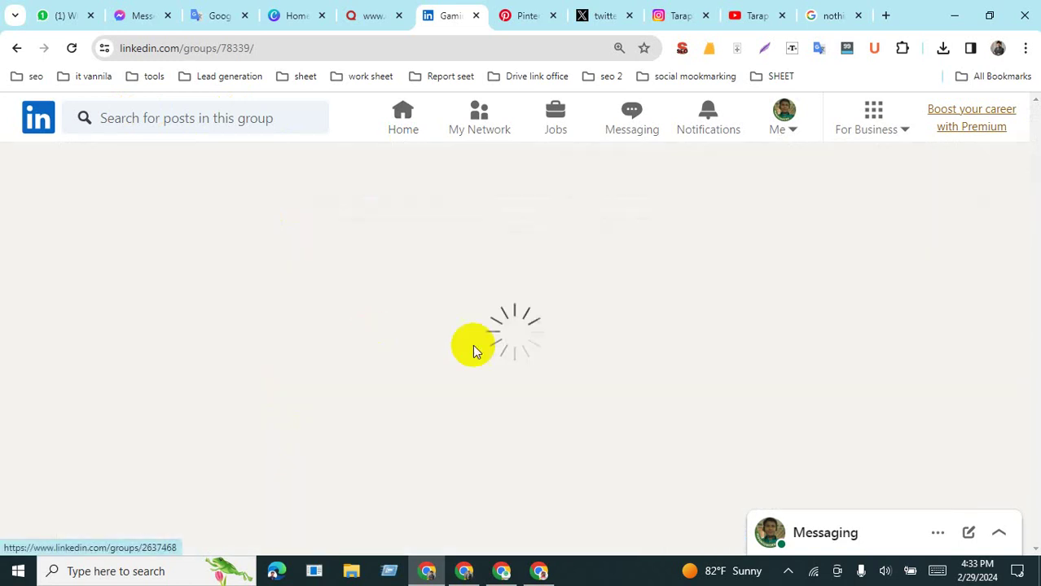
pyautogui.scroll(-3, 464, 395)
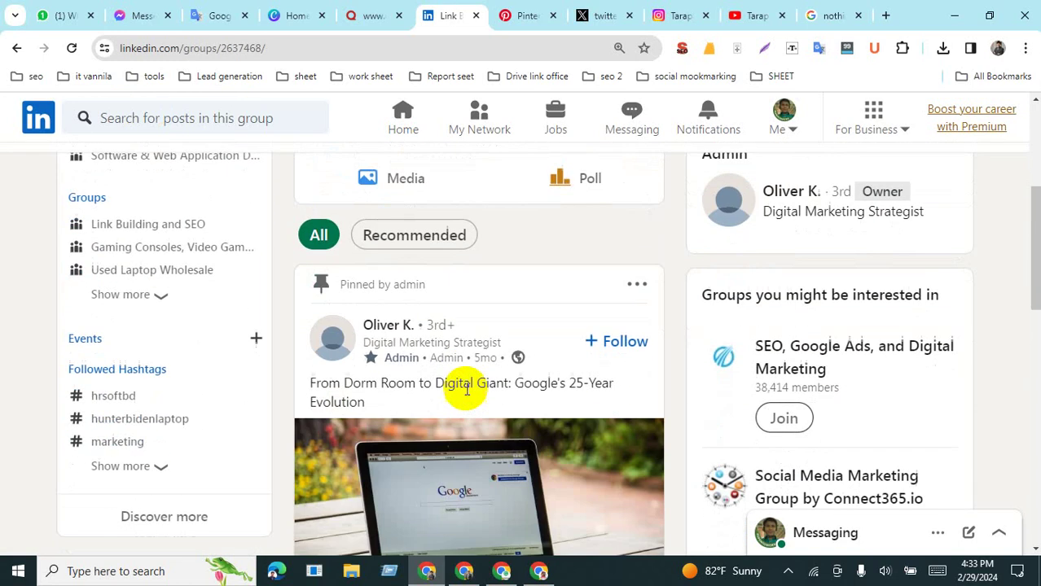
pyautogui.scroll(3, 457, 383)
# Step: Post the article summary with its livequote.xyz link and hashtags in the Link Building and SEO group
pyautogui.click(529, 351)
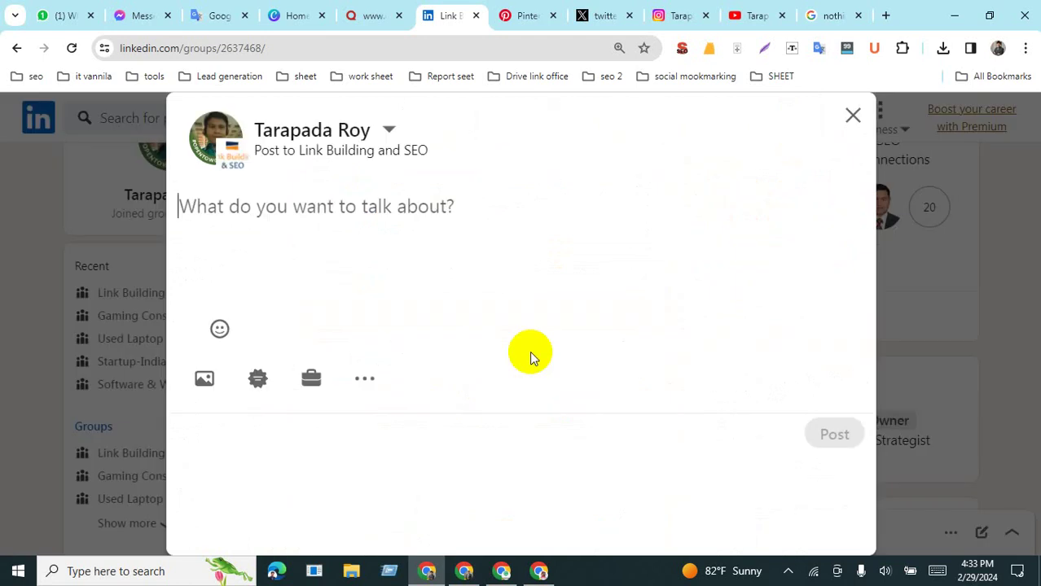
pyautogui.write("In this article, we embark on a journey to explore the depth and power of integrity, examining its role in shaping individual character, fostering trust in relationships, and guiding moral decision-making in today's complex society. https://livequote.xyz/nothing-is-at-last-sacred/ #nothingisatlastsacred #Nothingisatlastsacredquotes")
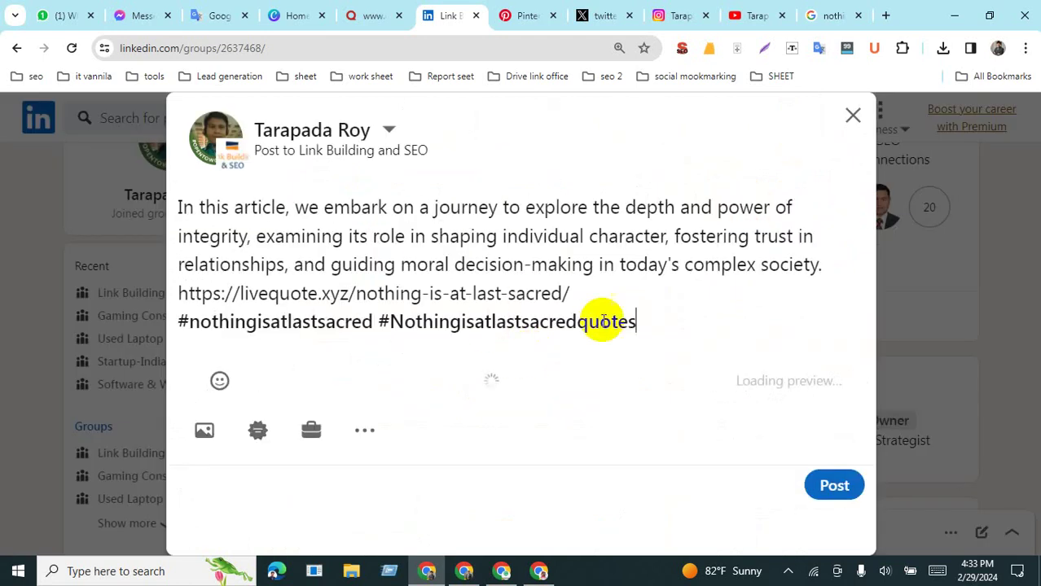
pyautogui.scroll(-4, 690, 395)
pyautogui.click(821, 536)
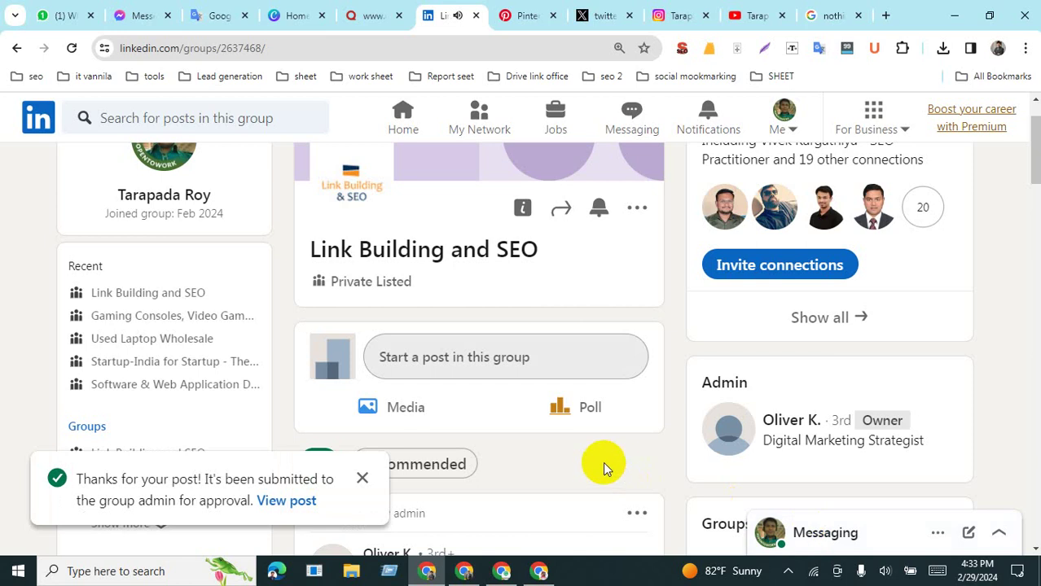
# Step: View the new group post, check its options menu, then go back to the home feed
pyautogui.click(287, 501)
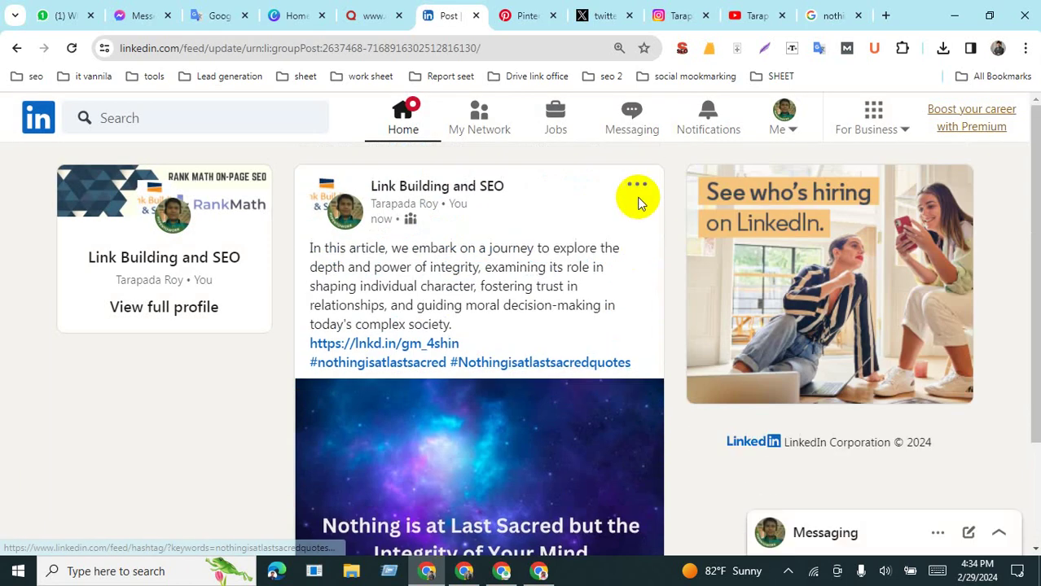
pyautogui.click(636, 186)
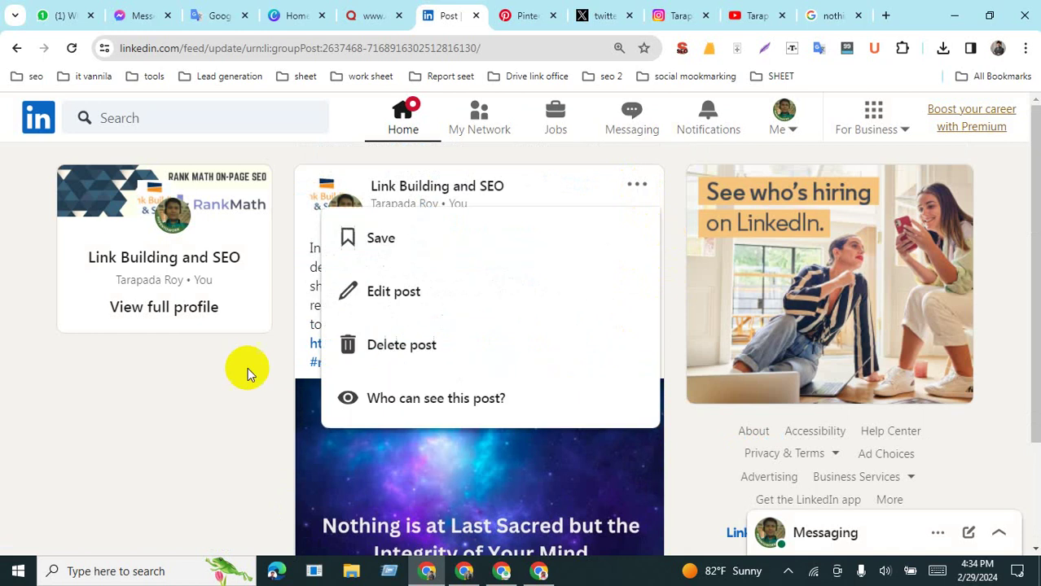
pyautogui.click(239, 424)
pyautogui.scroll(-2, 442, 495)
pyautogui.scroll(2, 518, 439)
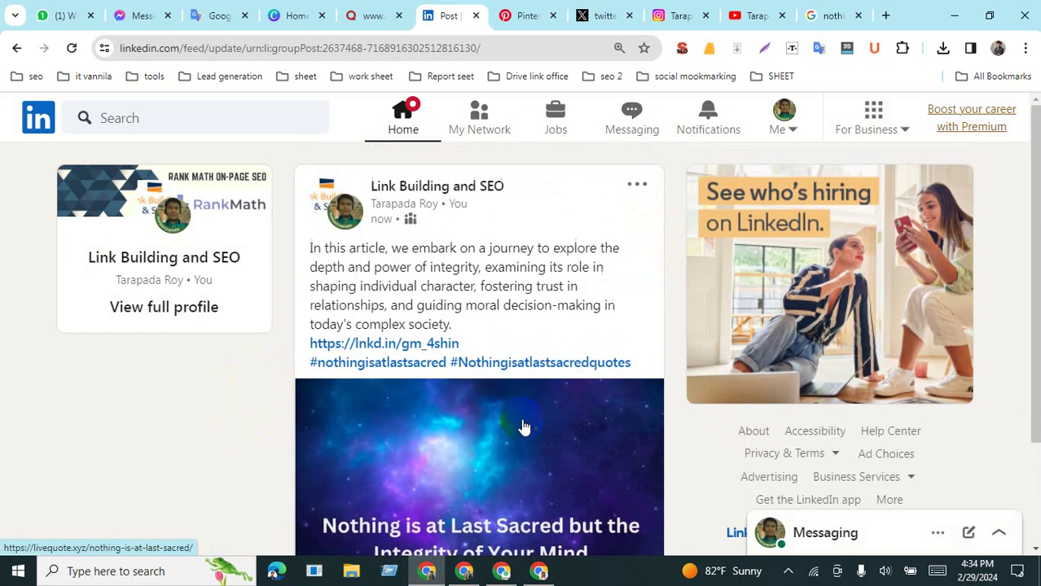
pyautogui.click(410, 116)
pyautogui.scroll(-6, 512, 321)
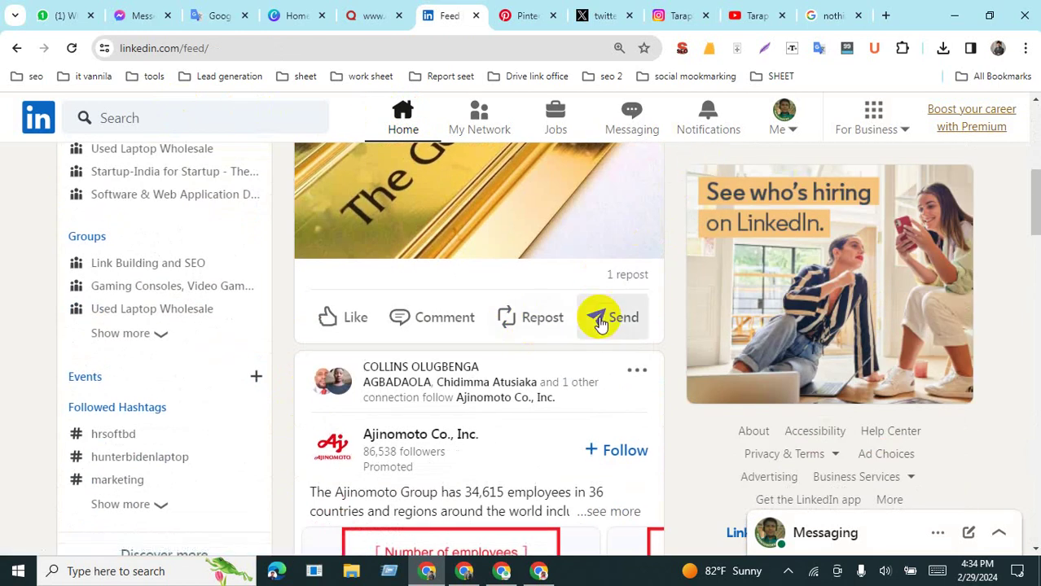
pyautogui.scroll(-4, 337, 348)
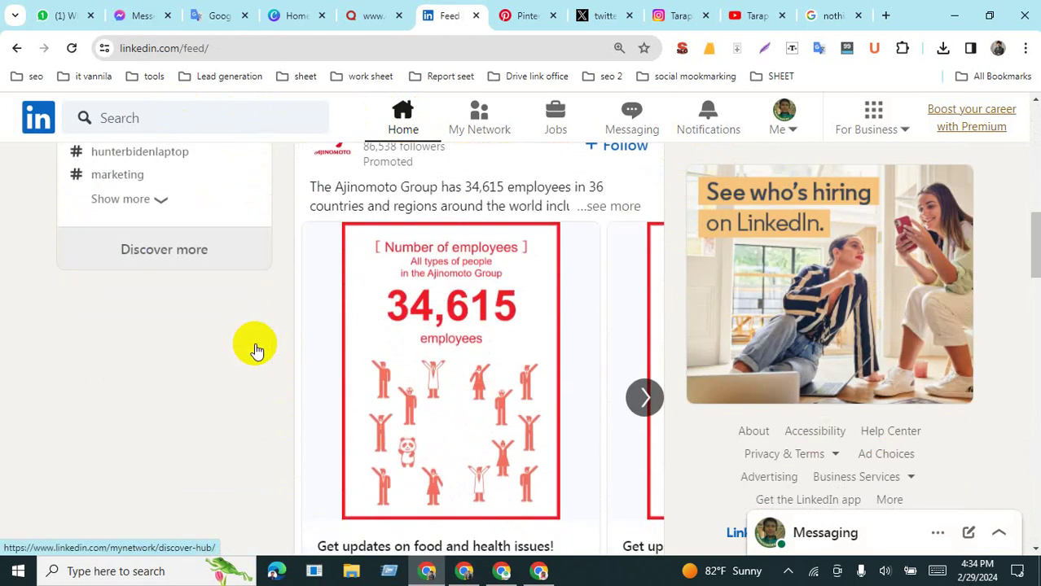
pyautogui.scroll(2, 255, 349)
# Step: Copy the title from Google Docs and search LinkedIn for 'nothing is at last sacred'
pyautogui.scroll(-7, 252, 344)
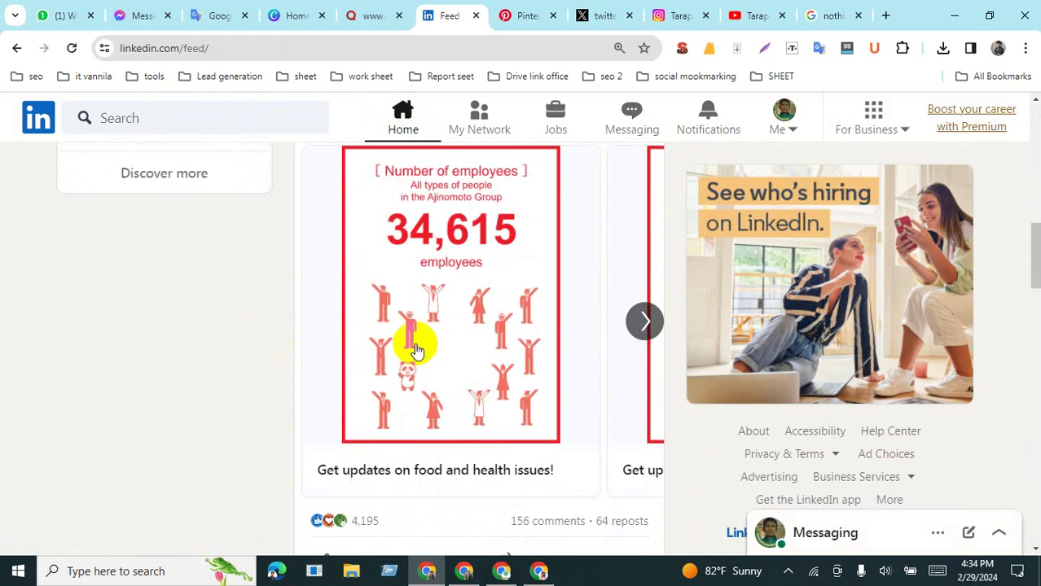
pyautogui.scroll(-1, 595, 358)
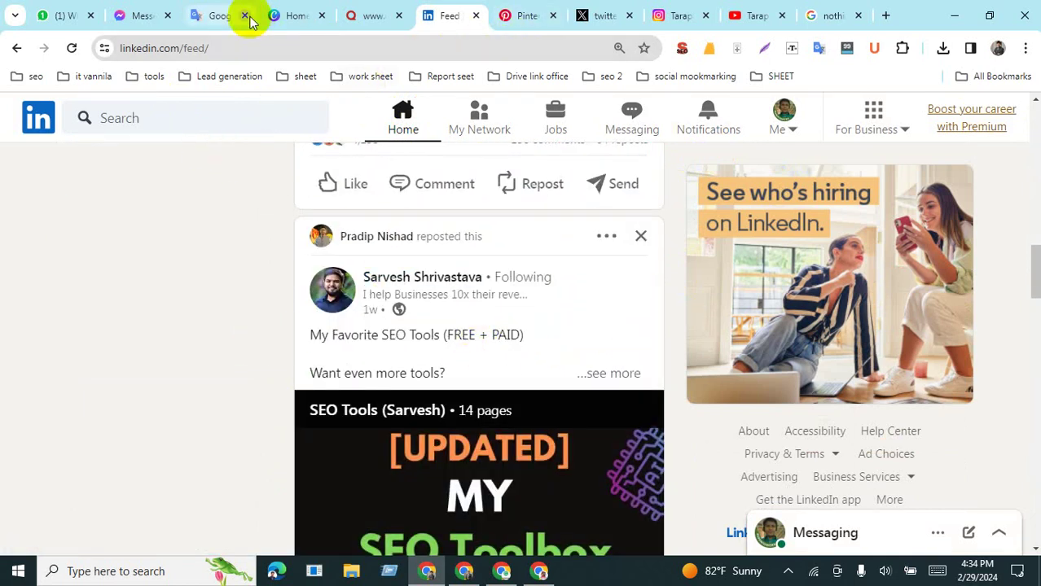
pyautogui.click(515, 539)
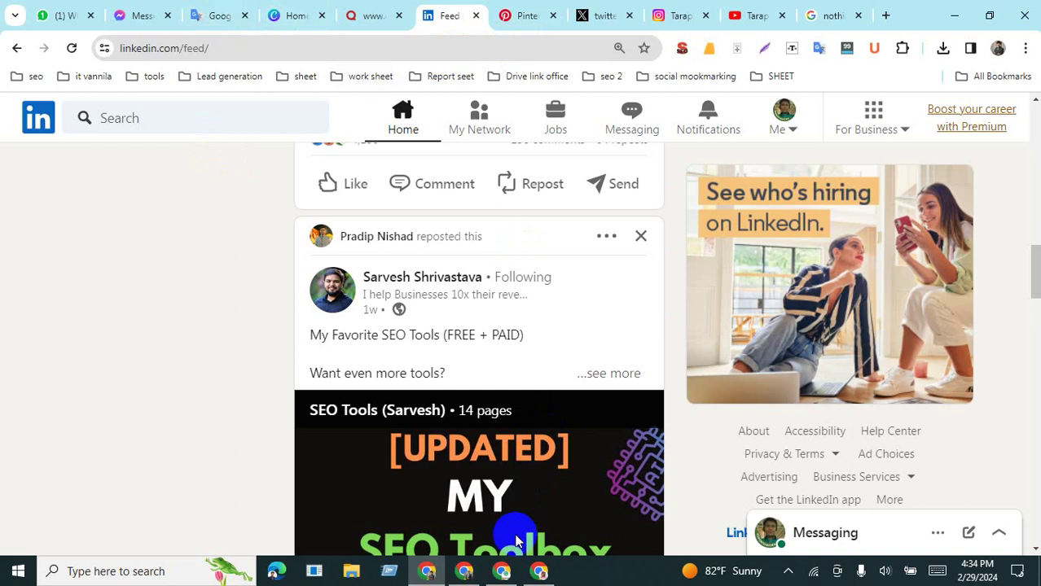
pyautogui.click(464, 573)
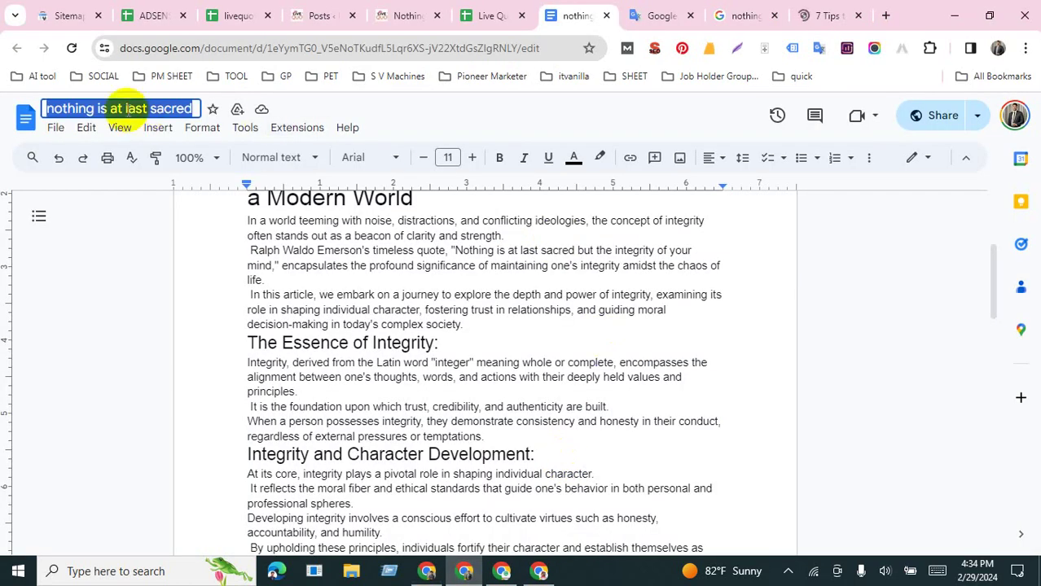
pyautogui.click(440, 572)
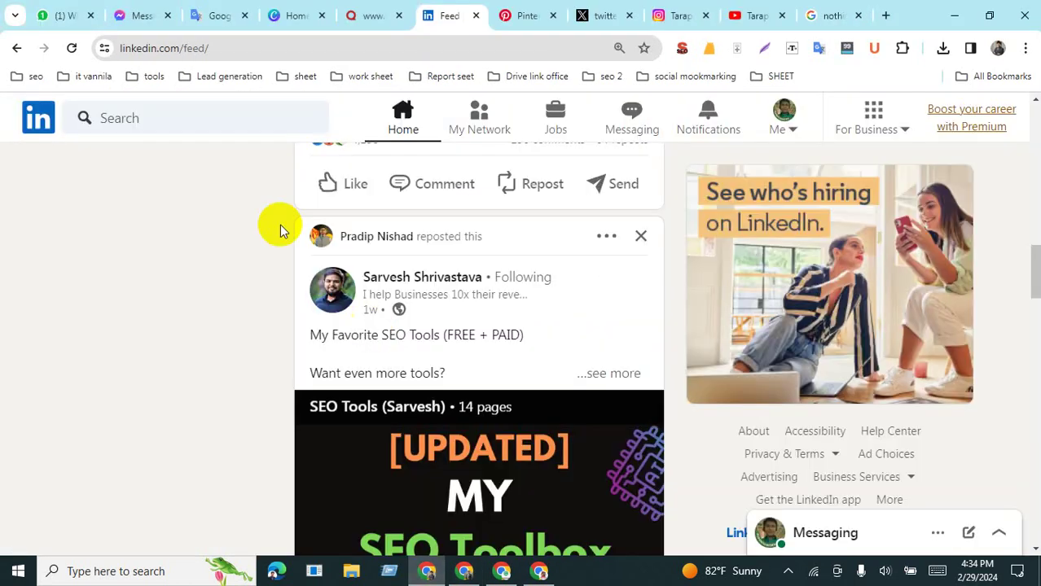
pyautogui.click(105, 121)
pyautogui.write('nothing is at last sacred')
pyautogui.press('Return')
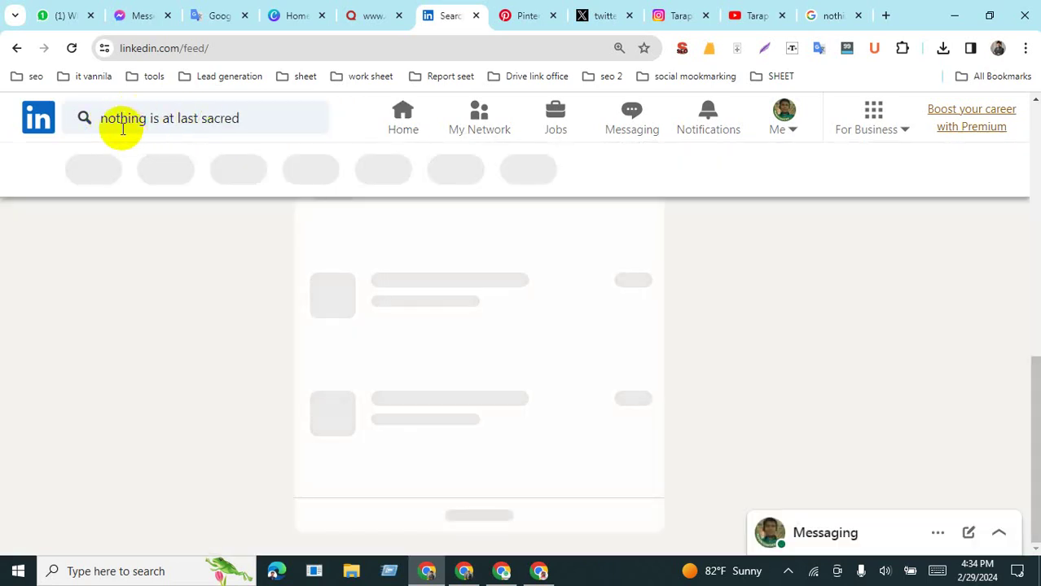
# Step: Follow the writer in the people results and open her profile
pyautogui.scroll(-2, 391, 267)
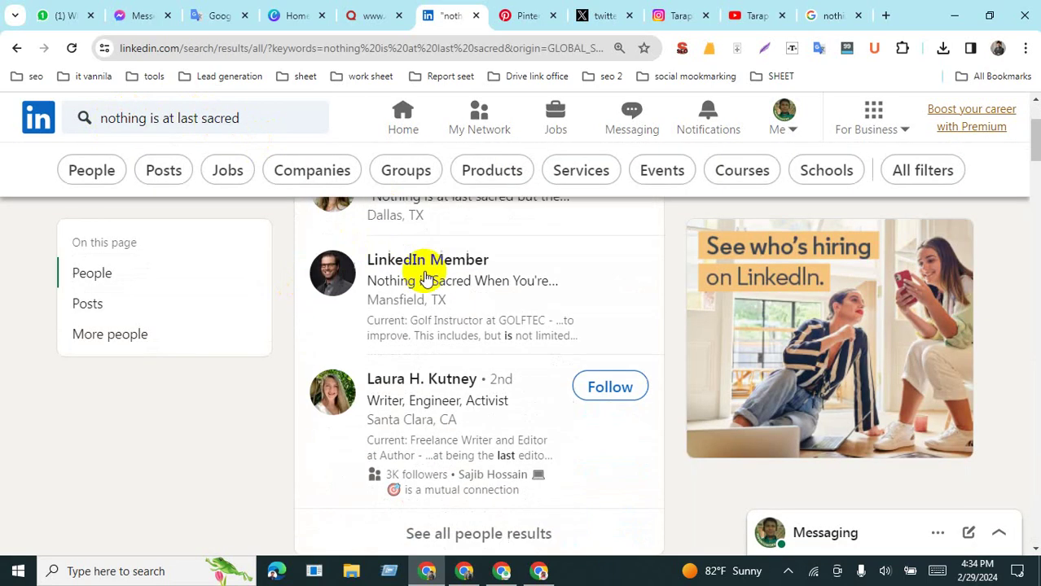
pyautogui.click(611, 389)
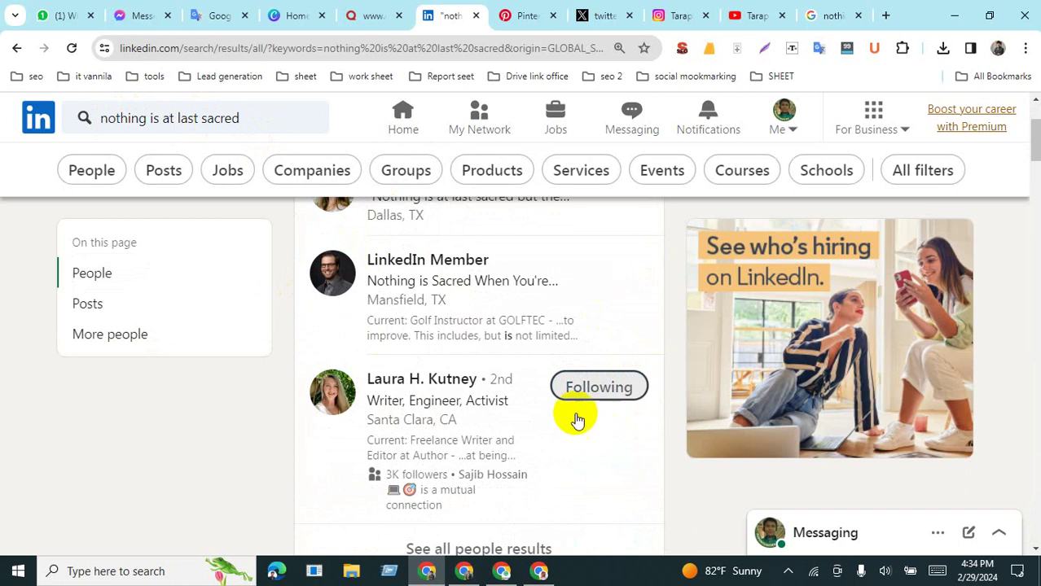
pyautogui.click(444, 378)
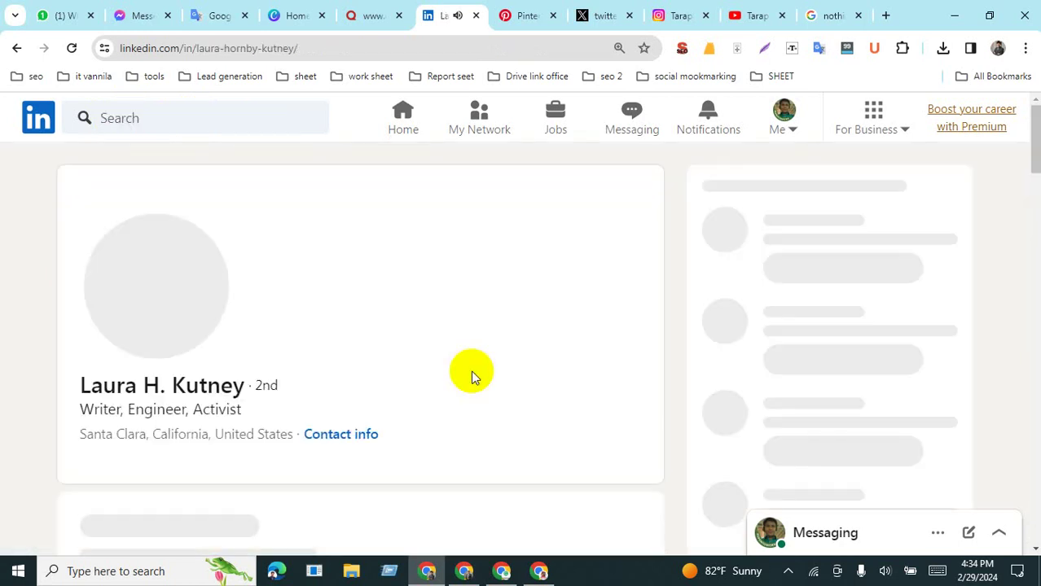
pyautogui.scroll(-3, 471, 371)
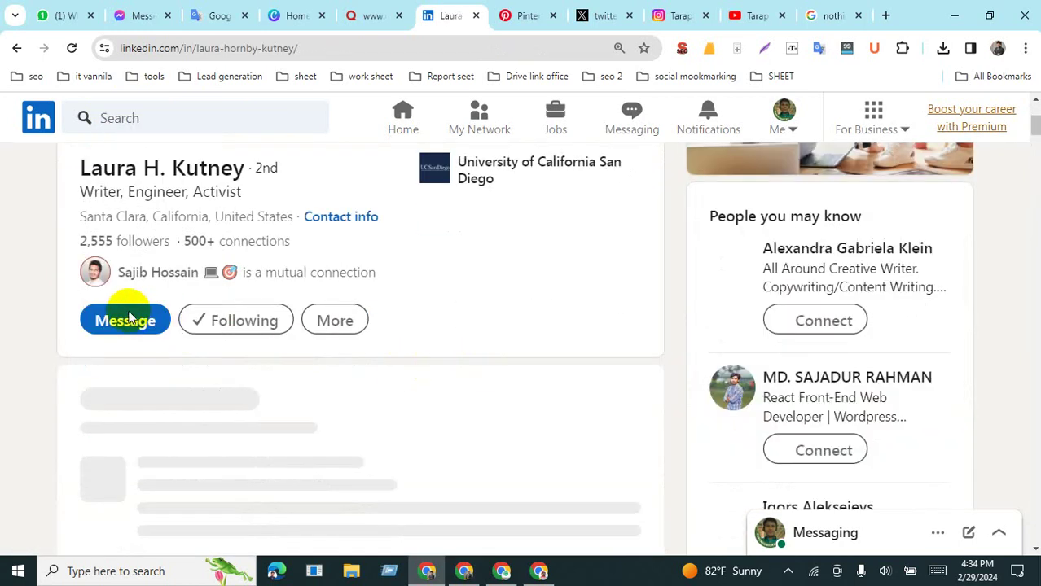
# Step: Try messaging the writer, dismissing the Premium messaging offer both times it appears
pyautogui.click(126, 323)
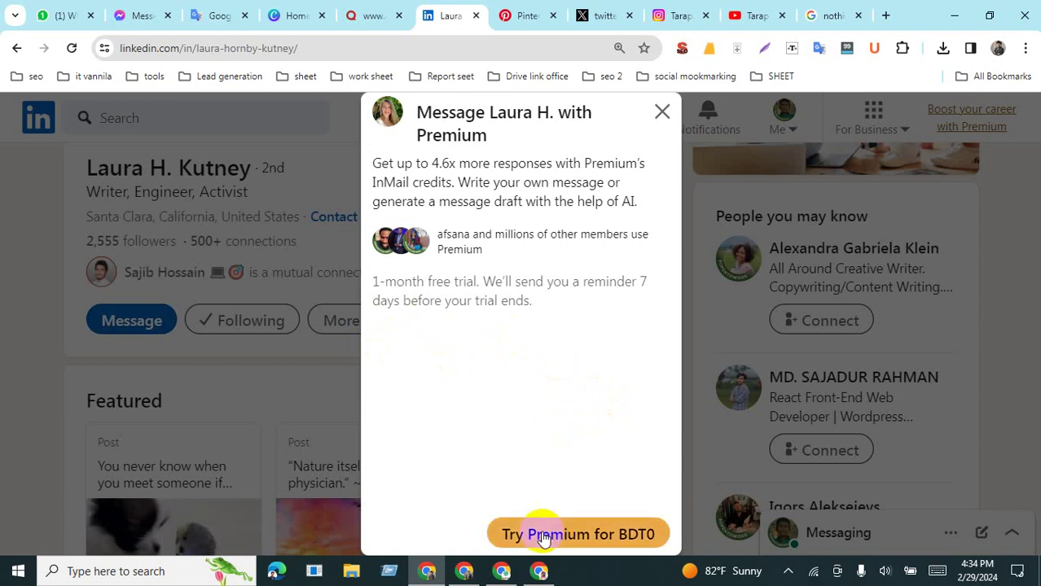
pyautogui.click(662, 111)
pyautogui.scroll(-5, 431, 408)
pyautogui.scroll(-2, 432, 408)
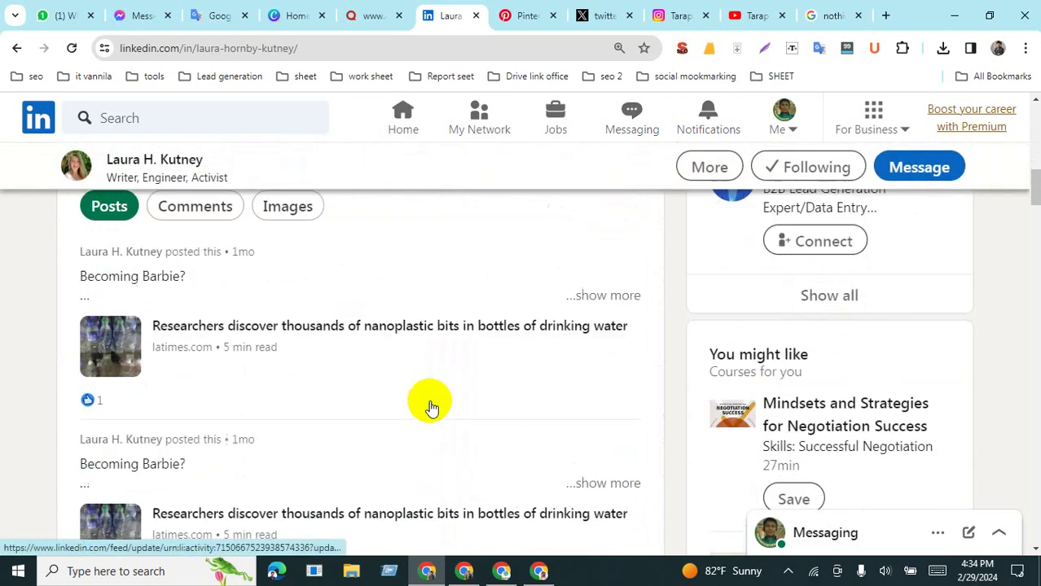
pyautogui.scroll(1, 432, 407)
pyautogui.scroll(6, 431, 407)
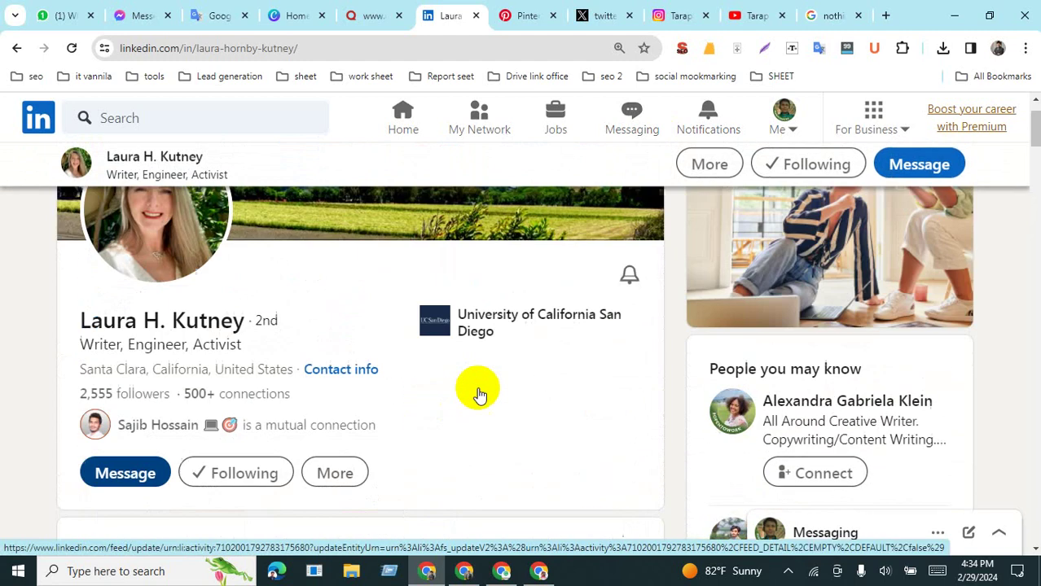
pyautogui.click(920, 167)
pyautogui.click(662, 114)
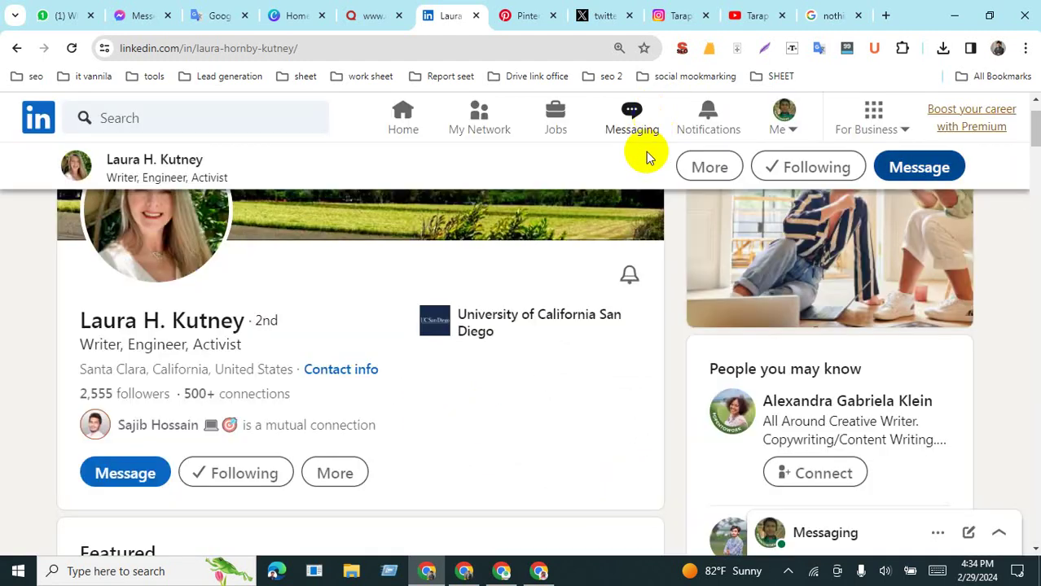
# Step: Search LinkedIn again for 'nothing is at last sacred' and browse the results
pyautogui.click(160, 116)
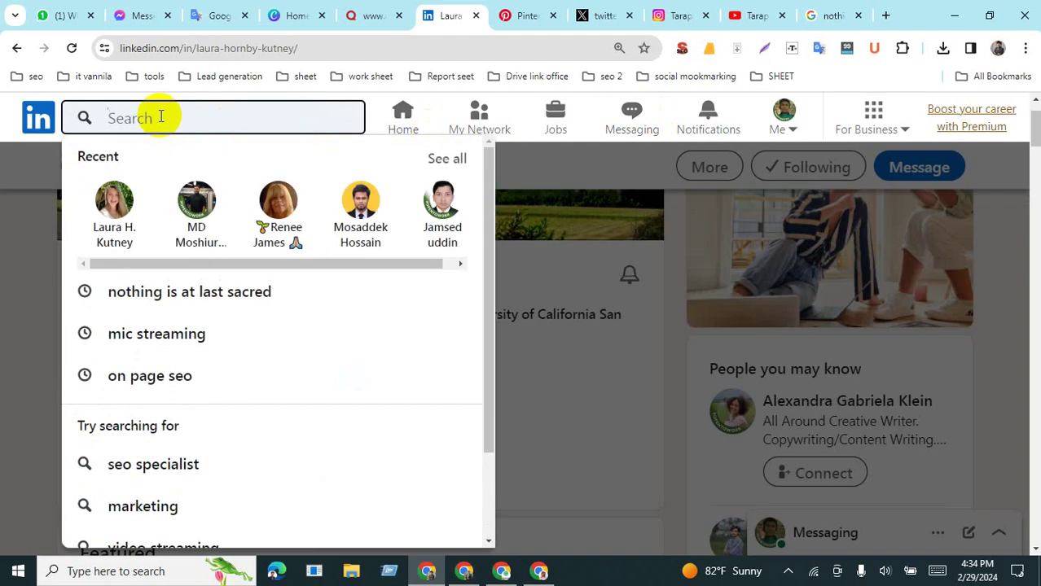
pyautogui.write('nothing is at last sacred')
pyautogui.press('Return')
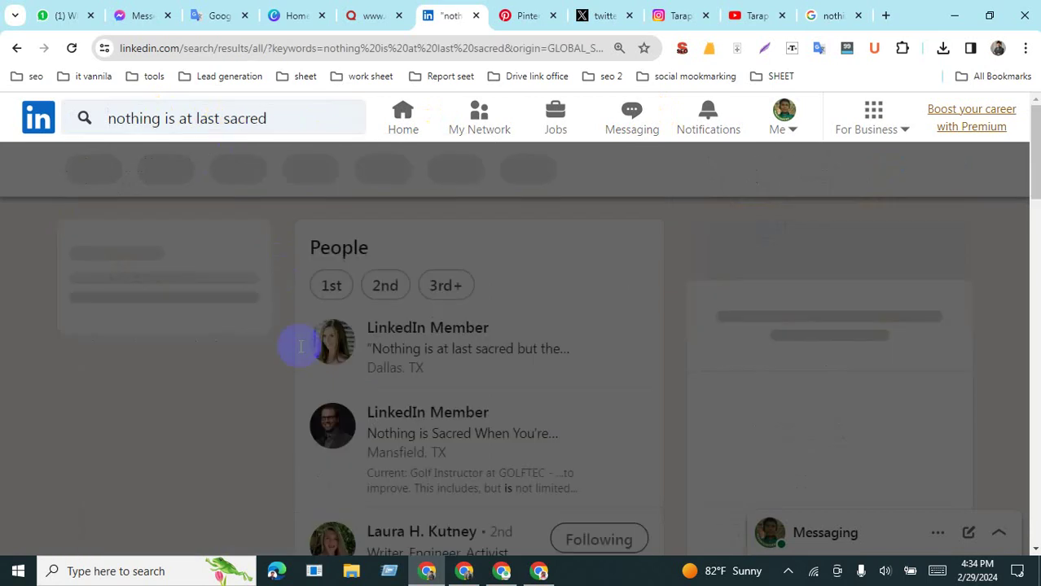
pyautogui.scroll(-6, 425, 386)
pyautogui.scroll(-3, 476, 397)
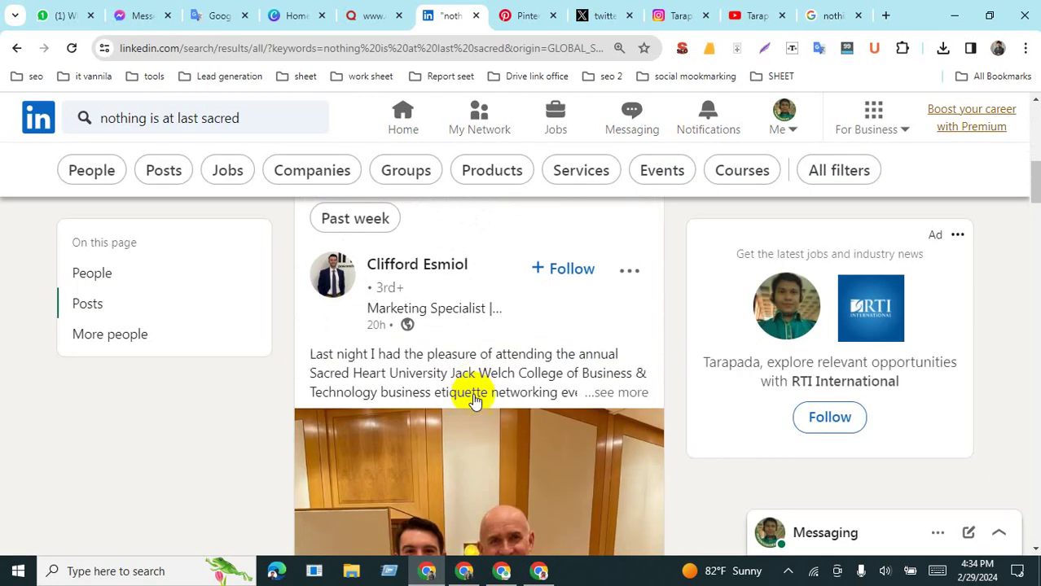
pyautogui.scroll(2, 493, 391)
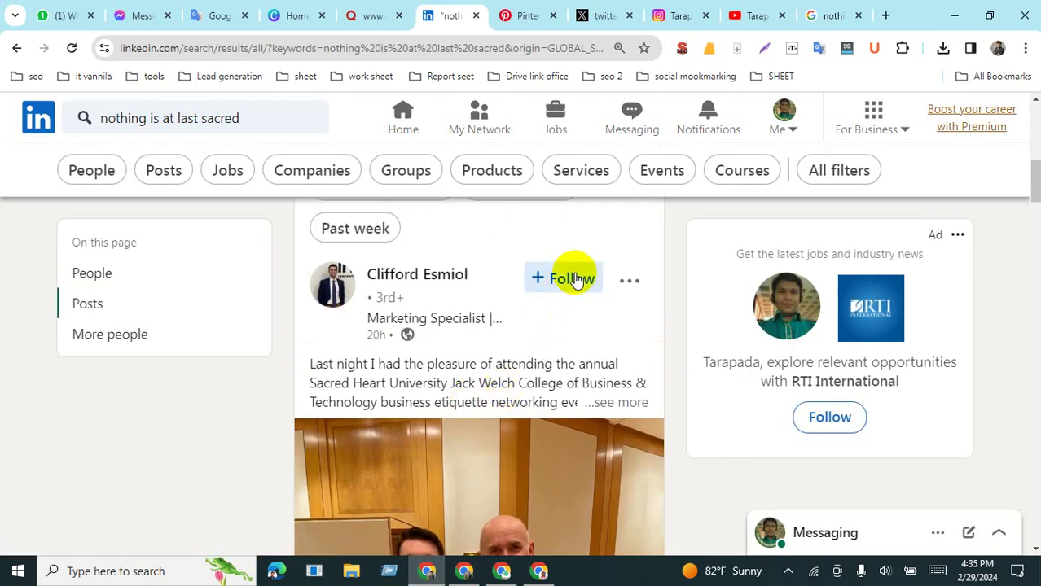
pyautogui.scroll(-7, 525, 384)
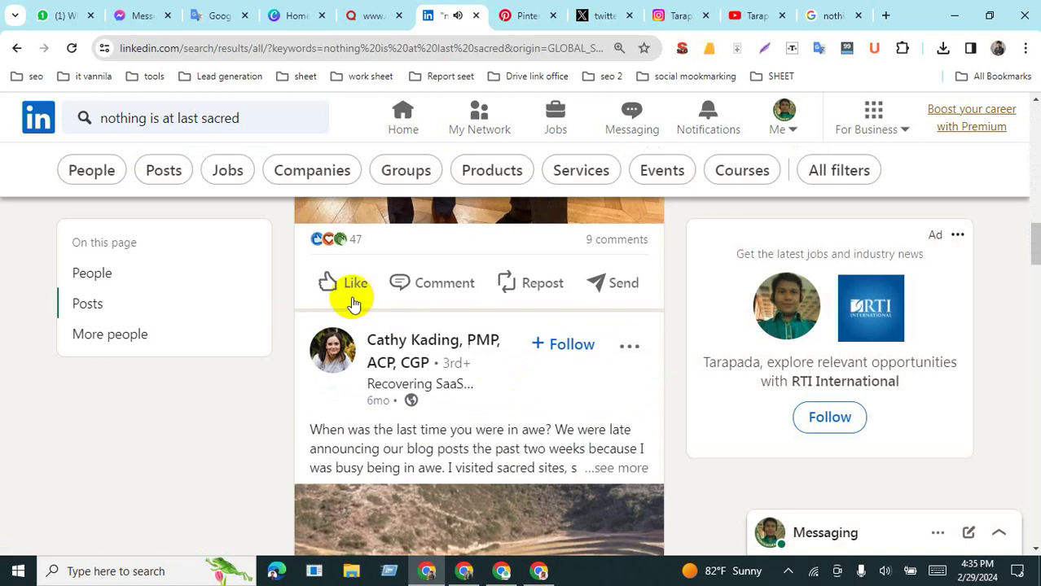
# Step: Like the Sacred Heart networking post and paste the article text, link and hashtags as a comment
pyautogui.click(350, 285)
pyautogui.click(430, 285)
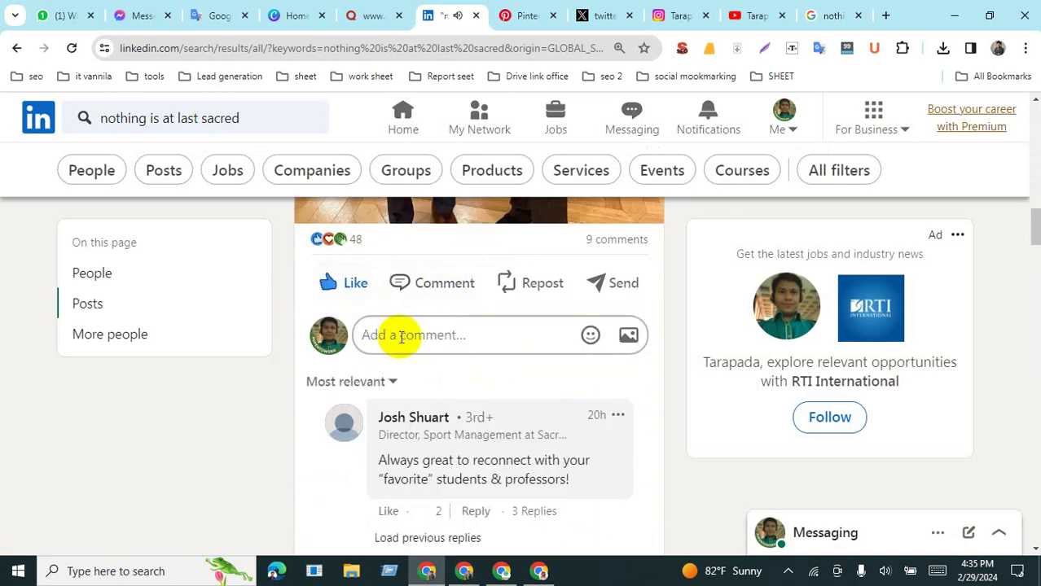
pyautogui.click(213, 16)
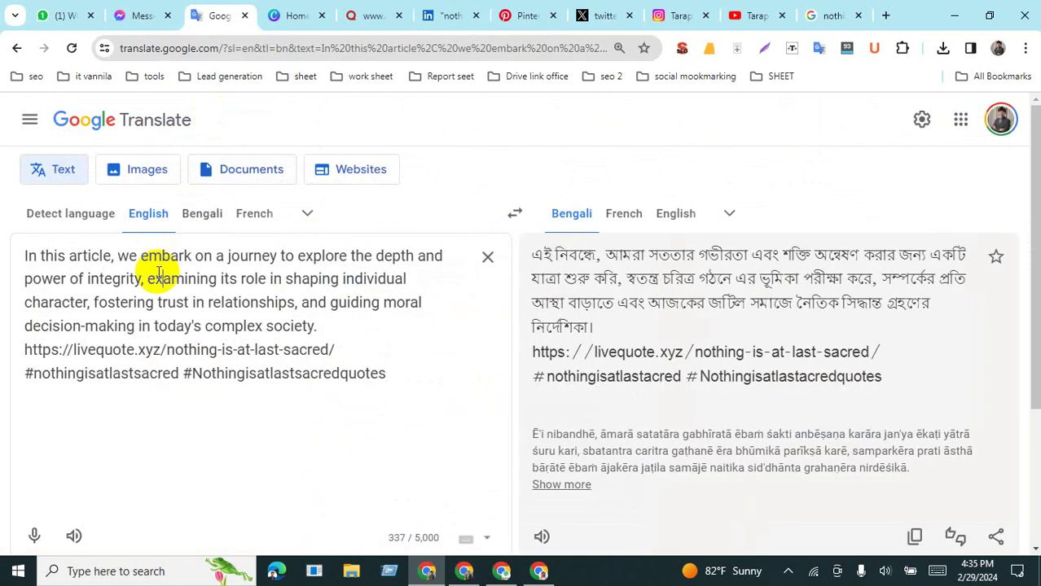
pyautogui.hotkey('ctrl', 'a')
pyautogui.hotkey('ctrl', 'c')
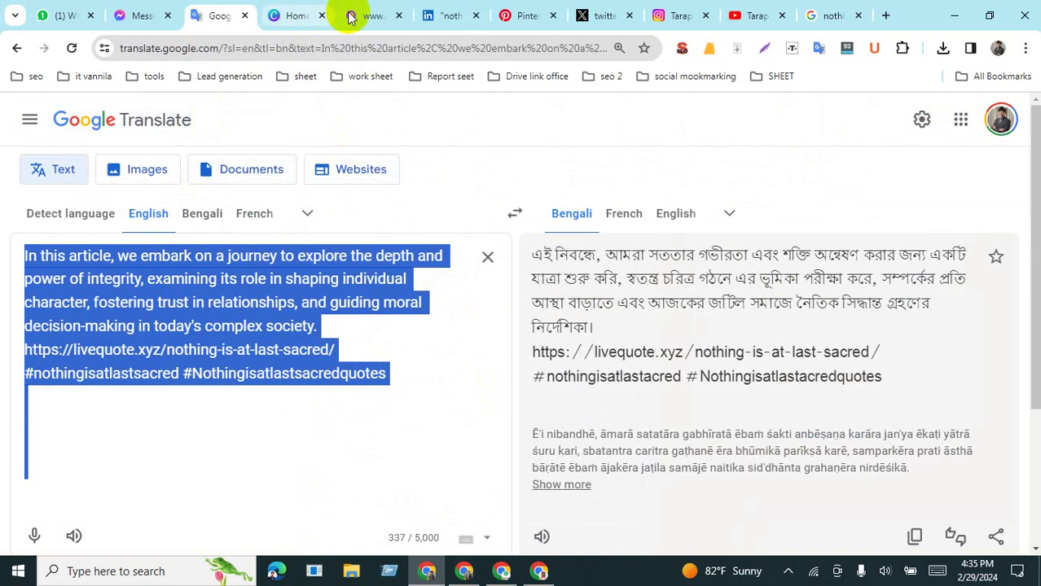
pyautogui.click(448, 15)
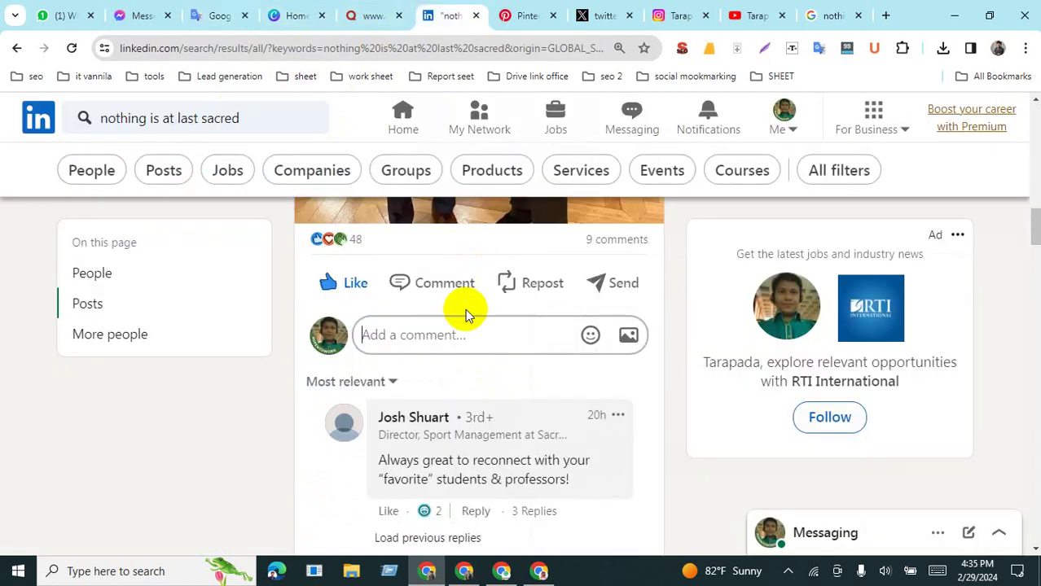
pyautogui.click(420, 356)
pyautogui.hotkey('ctrl', 'v')
# Step: Remove the trailing blank lines from the comment and publish it
pyautogui.scroll(-3, 635, 429)
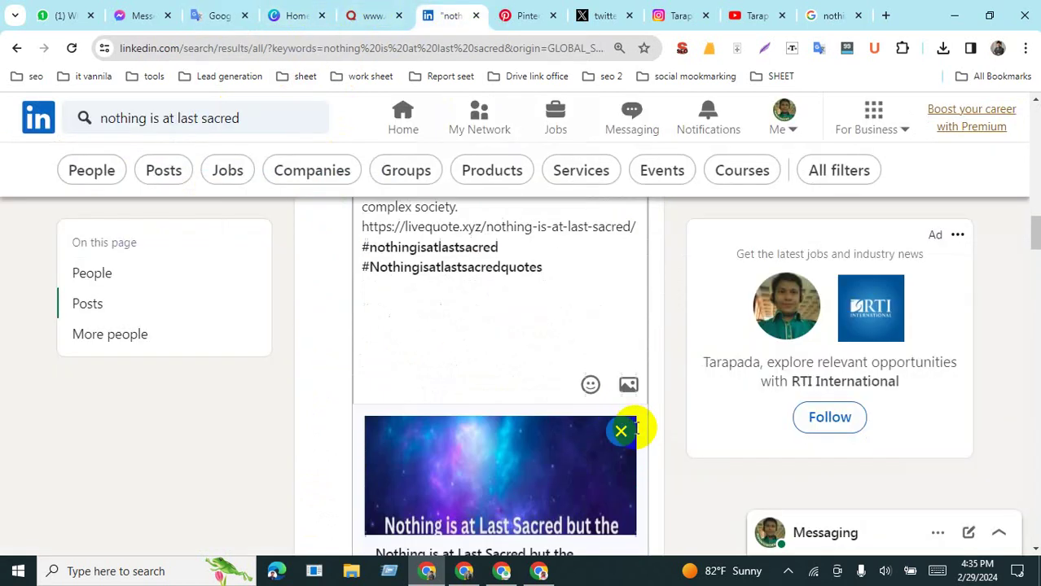
pyautogui.scroll(-4, 617, 420)
pyautogui.scroll(4, 516, 425)
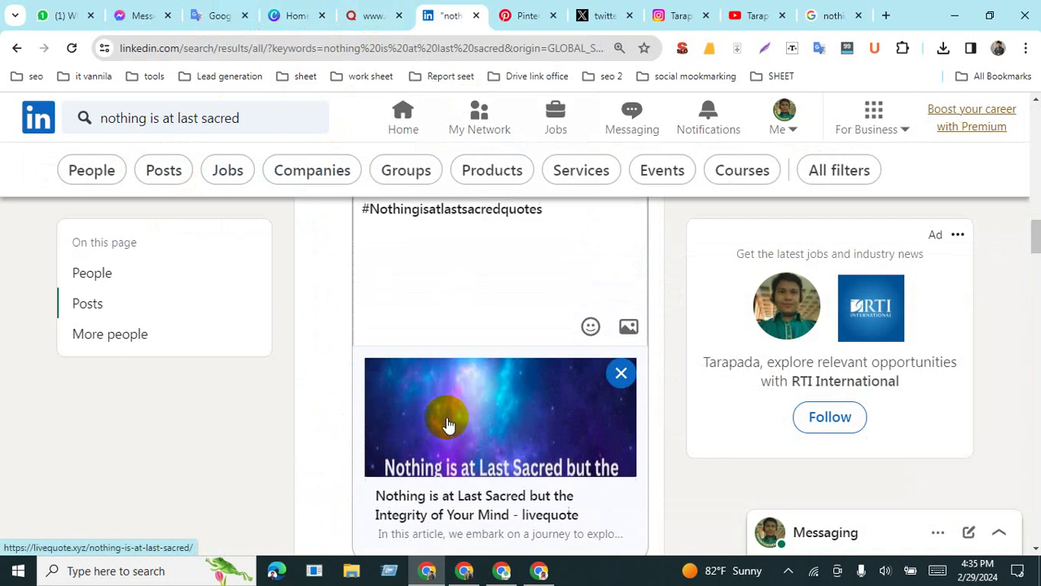
pyautogui.press('BackSpace')
pyautogui.press('BackSpace')
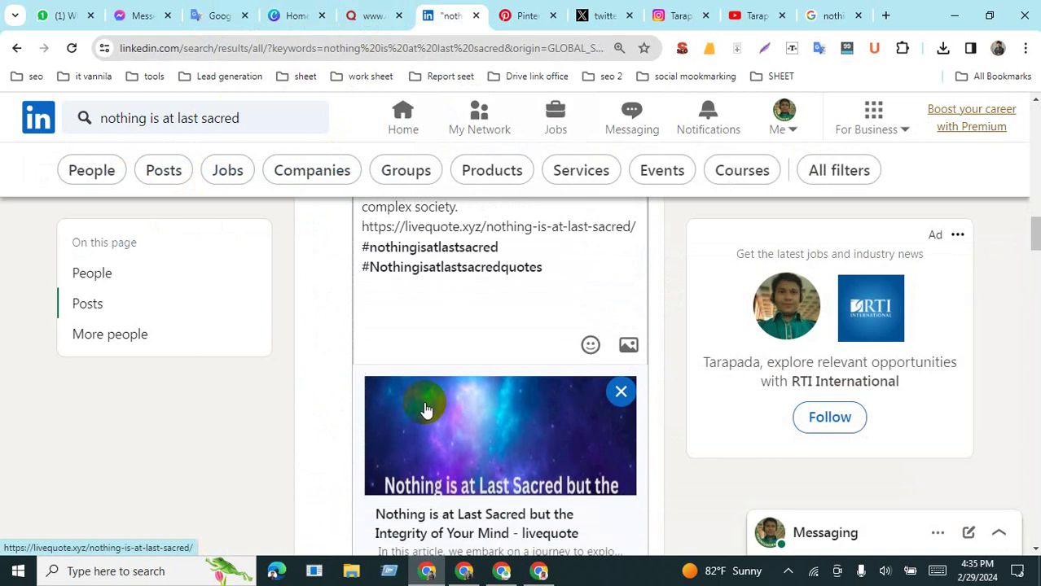
pyautogui.press('BackSpace')
pyautogui.press('BackSpace')
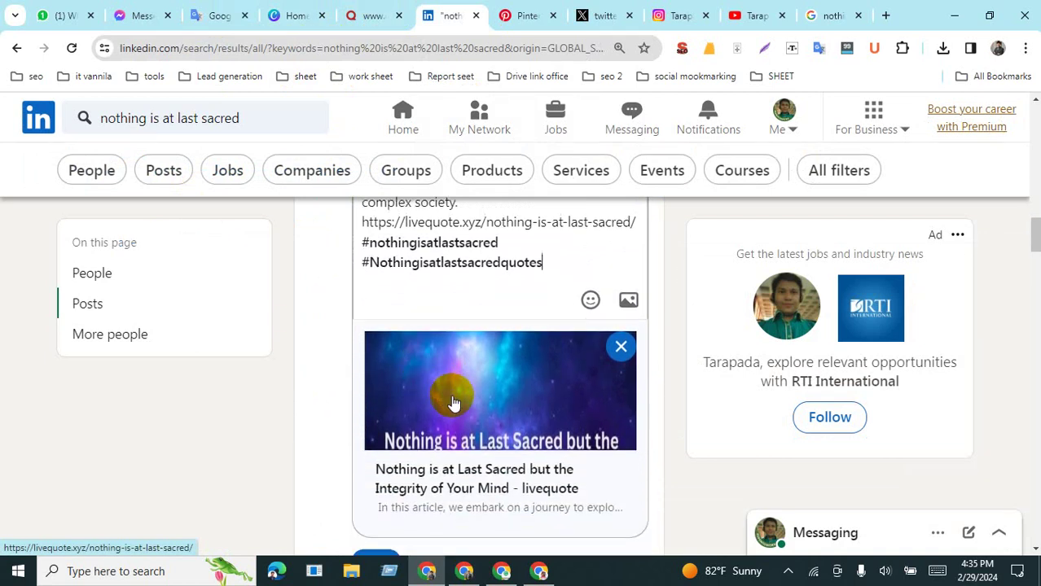
pyautogui.scroll(-5, 427, 352)
pyautogui.scroll(2, 425, 346)
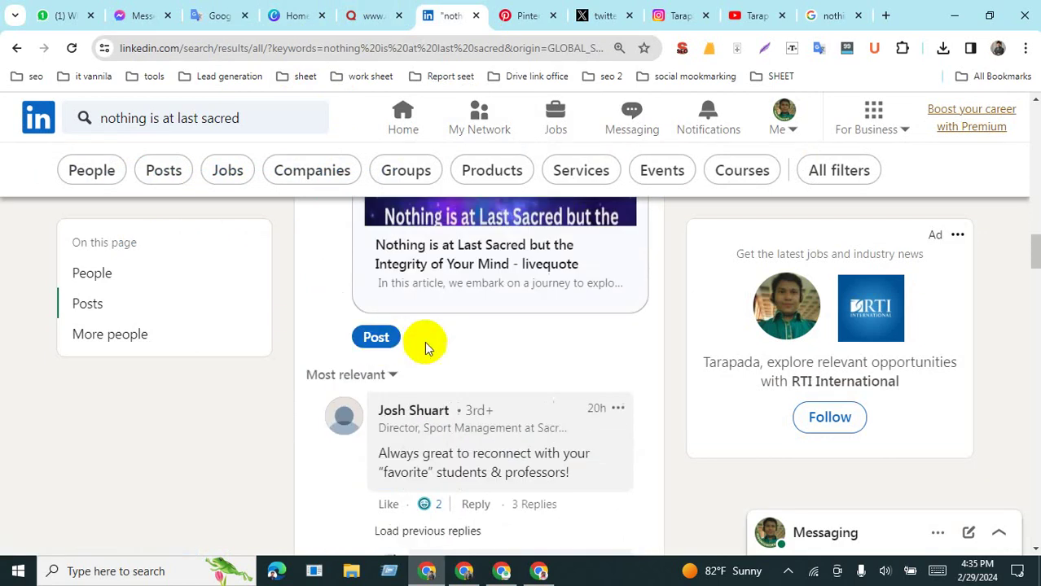
pyautogui.click(383, 347)
pyautogui.scroll(-3, 546, 327)
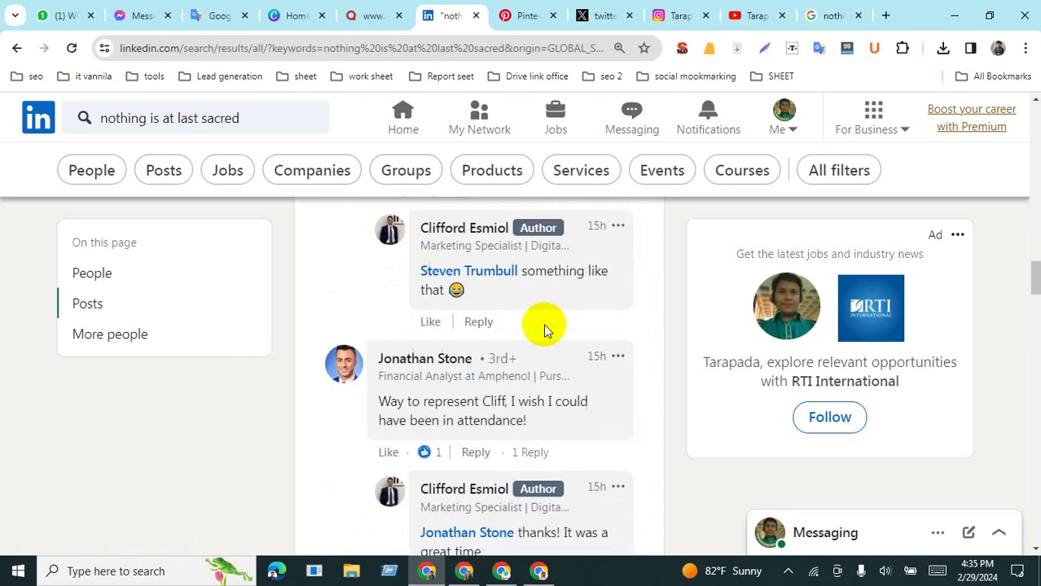
pyautogui.scroll(-4, 522, 317)
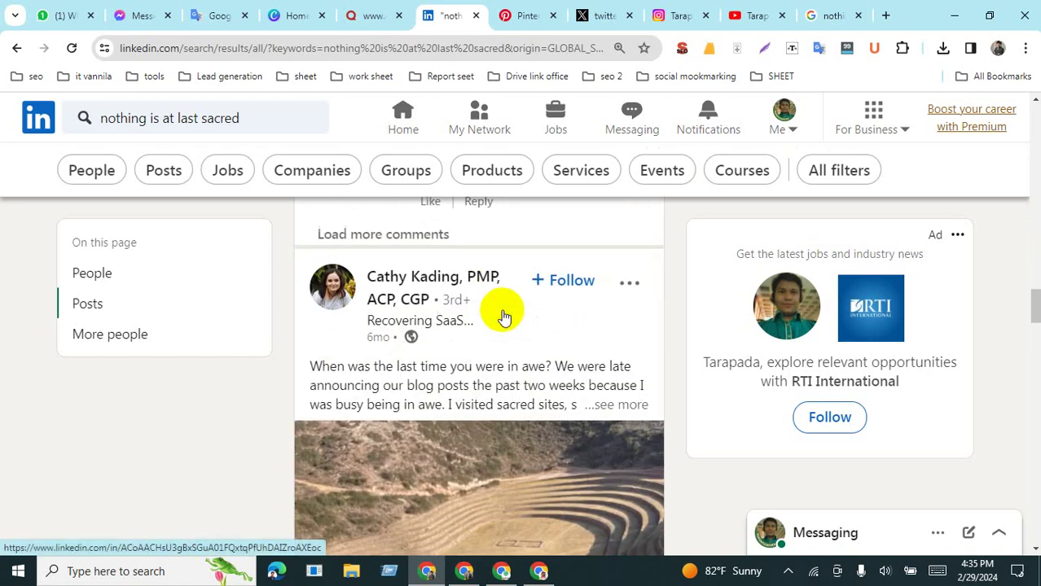
# Step: Filter the search results to posts only and scroll to the Native Youth Summit post
pyautogui.click(172, 173)
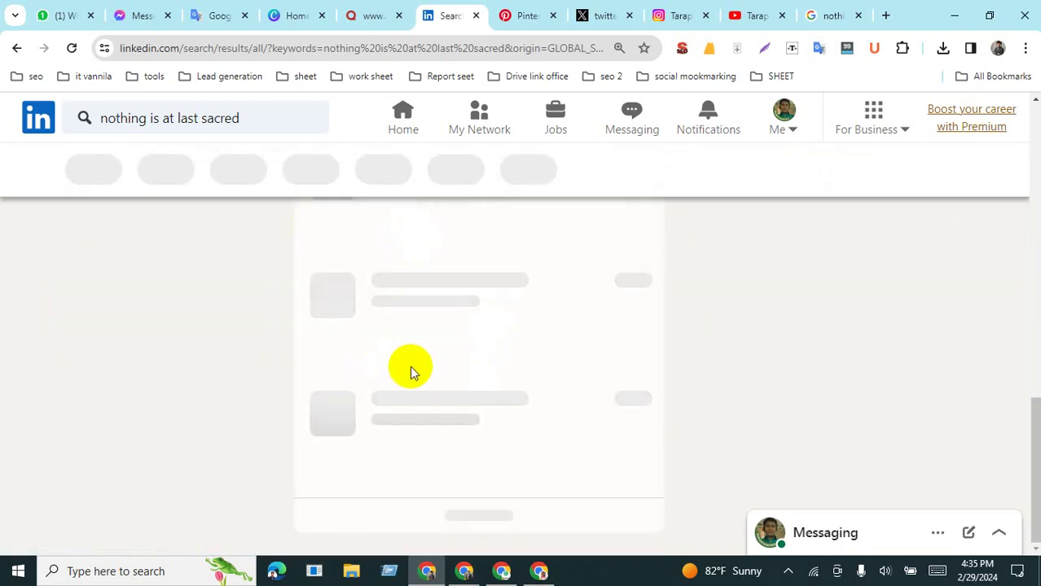
pyautogui.scroll(-10, 460, 367)
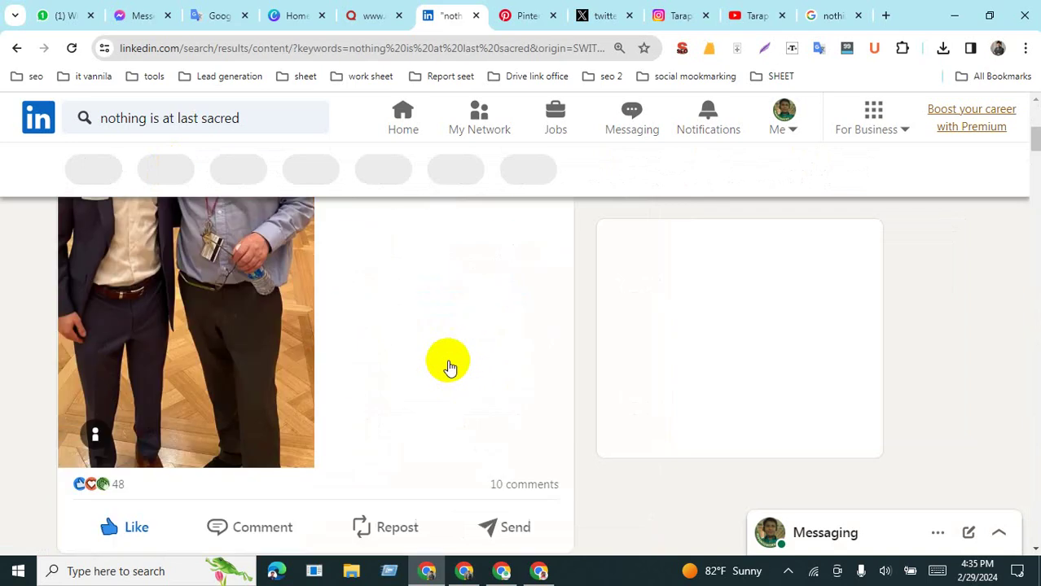
pyautogui.scroll(-10, 446, 370)
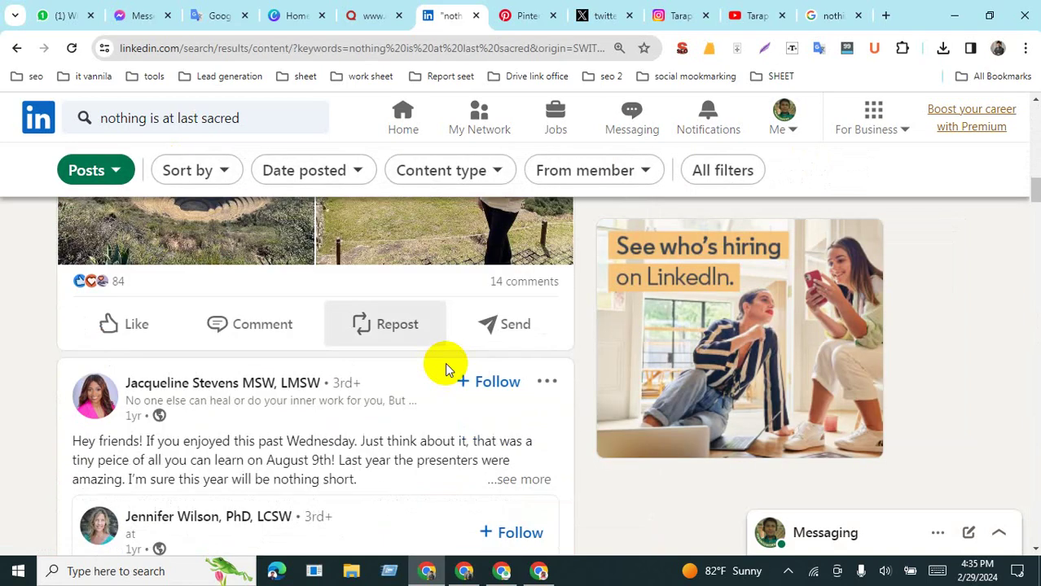
pyautogui.scroll(-10, 446, 366)
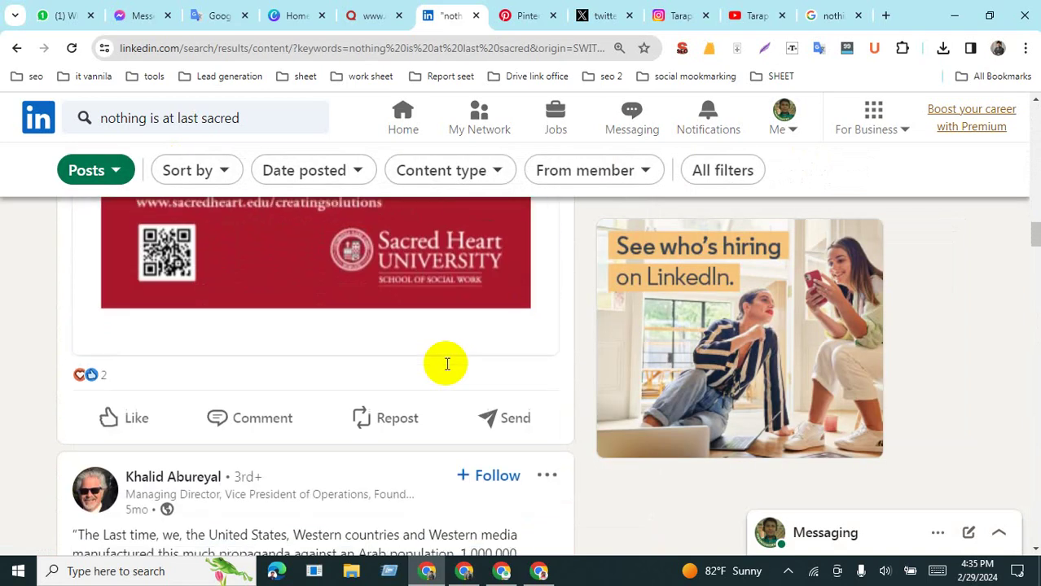
pyautogui.scroll(-10, 446, 371)
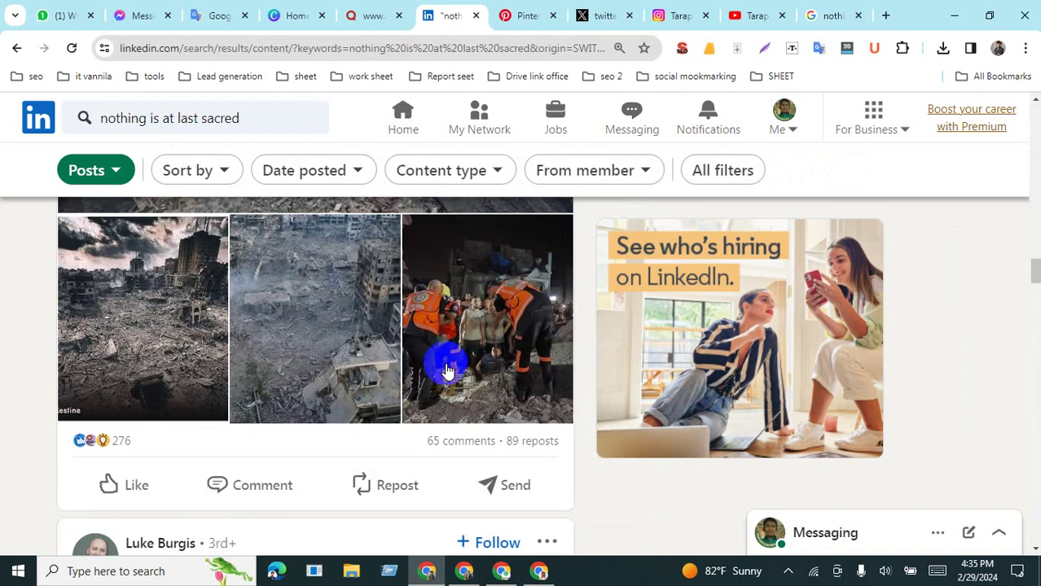
pyautogui.scroll(-10, 446, 370)
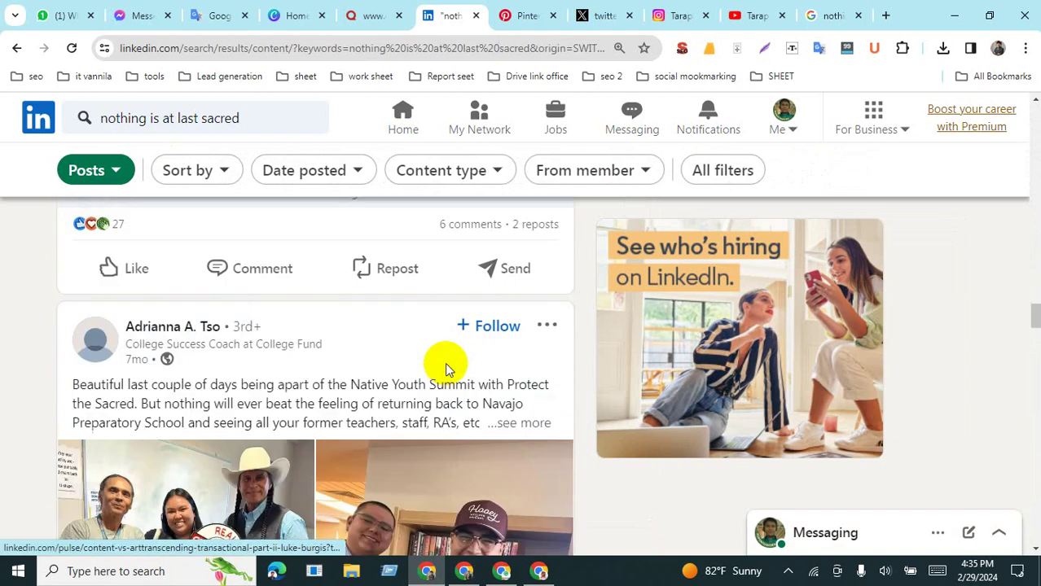
pyautogui.scroll(-3, 451, 372)
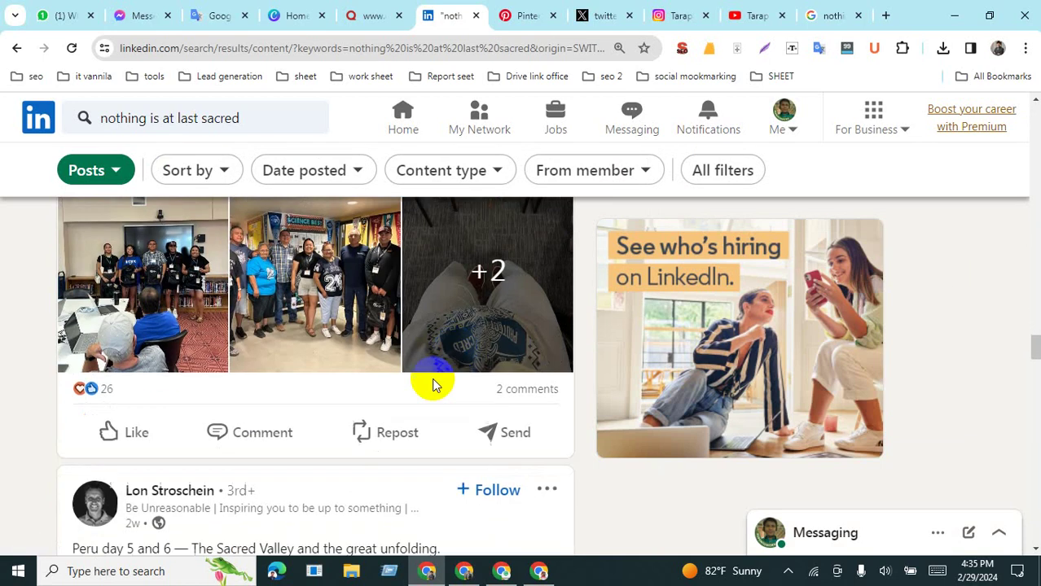
# Step: Like that post and comment with the livequote article description and link
pyautogui.click(145, 440)
pyautogui.click(253, 442)
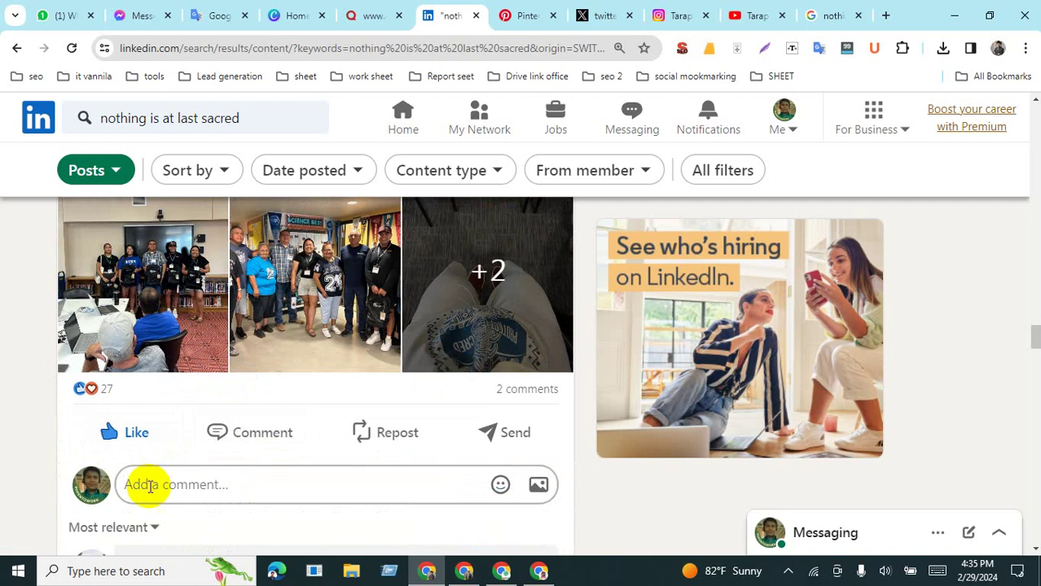
pyautogui.hotkey('ctrl', 'v')
pyautogui.scroll(-5, 350, 476)
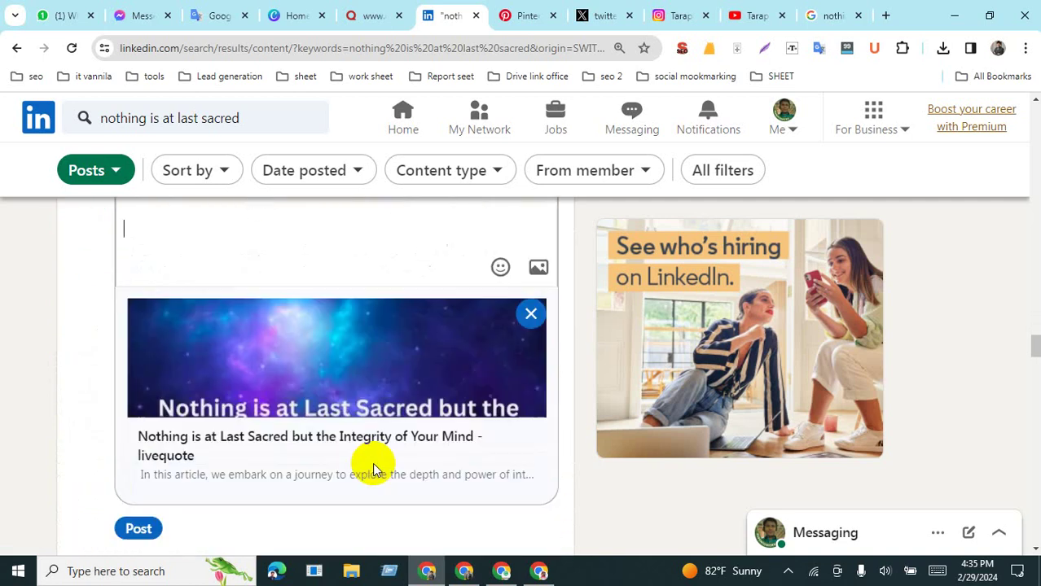
pyautogui.click(140, 258)
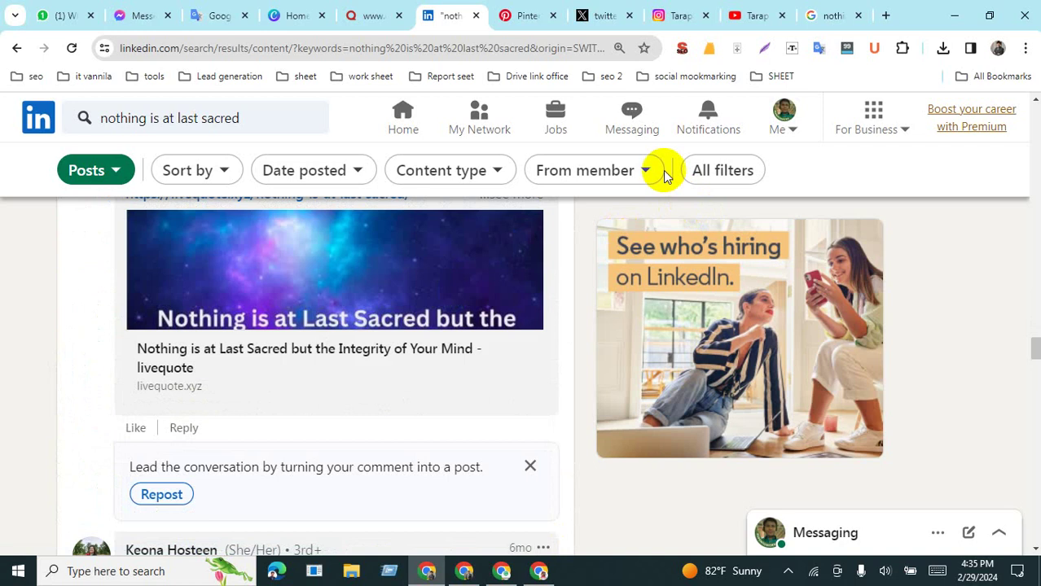
# Step: Sign in to X with the suggested Google account
pyautogui.click(605, 16)
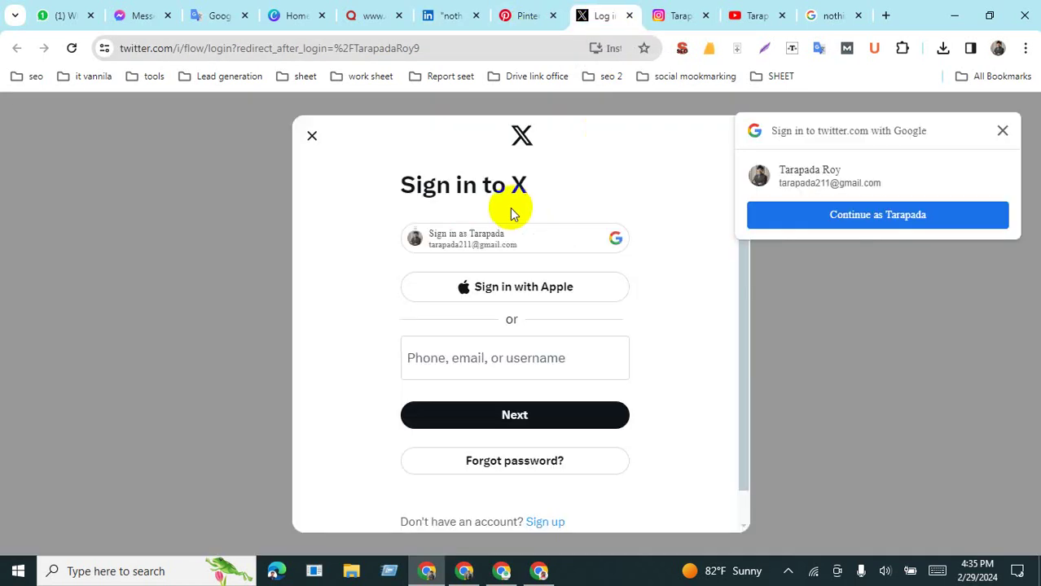
pyautogui.click(861, 218)
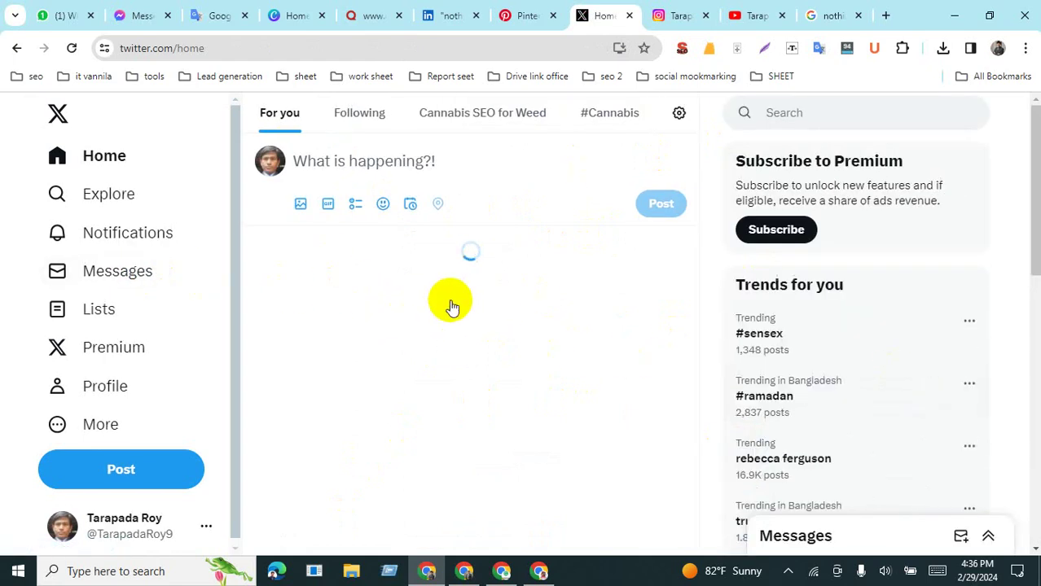
pyautogui.scroll(-5, 450, 306)
pyautogui.scroll(2, 450, 305)
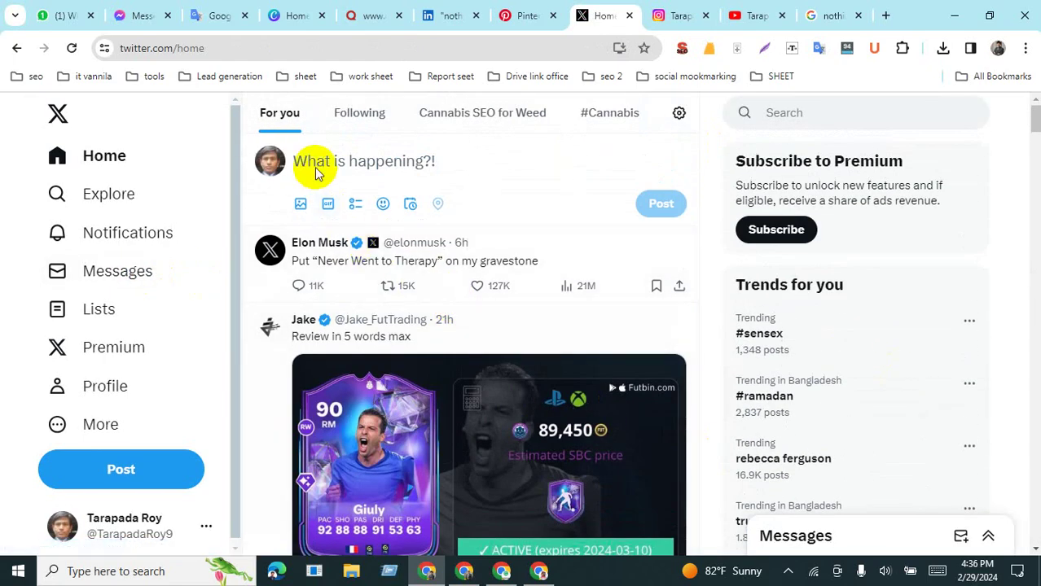
# Step: Paste the blurb into a new post, deleting #Nothingisatlastsacredquotes and the last clause to fit the limit
pyautogui.click(335, 160)
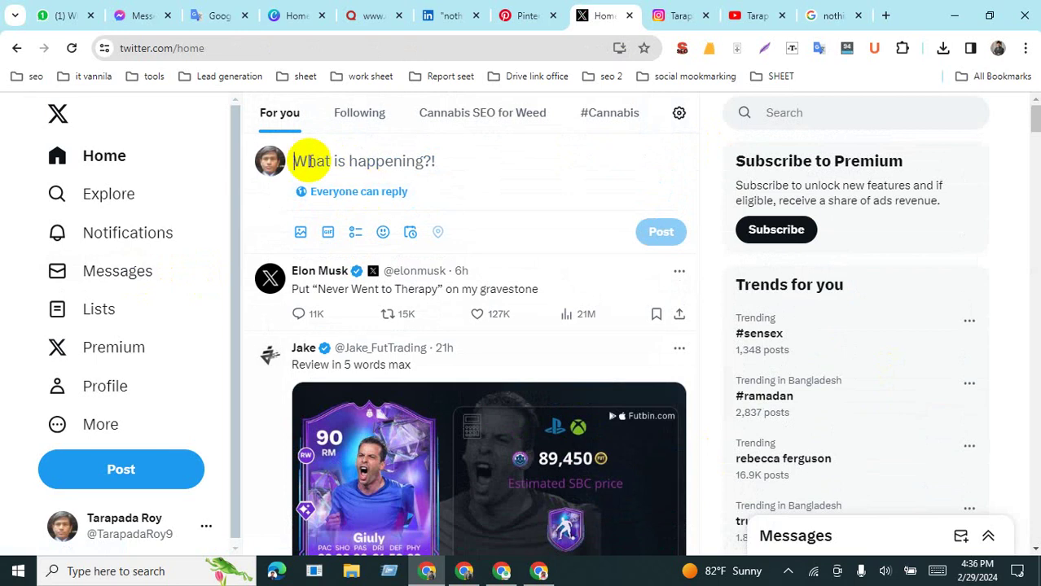
pyautogui.write("In this article, we embark on a journey to explore the depth and power of integrity, examining its role in shaping individual character, fostering trust in relationships, and guiding moral decision-making in today's complex society. https://livequote.xyz/nothing-is-at-last-sacred/ #nothingisatlastsacred #Nothingisatlastsacredquotes")
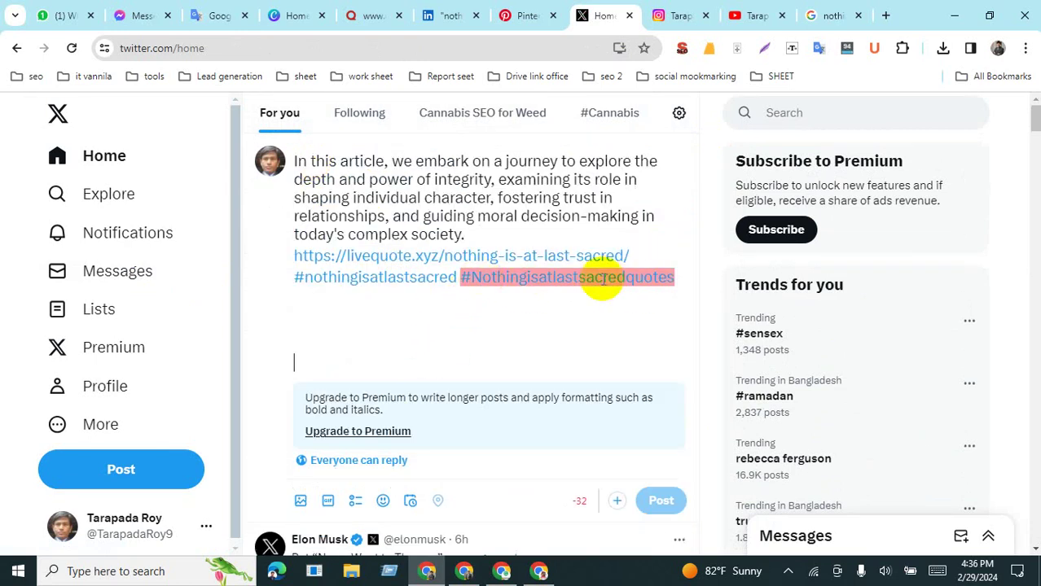
pyautogui.press('BackSpace')
pyautogui.press('BackSpace')
pyautogui.press('BackSpace')
pyautogui.press('BackSpace')
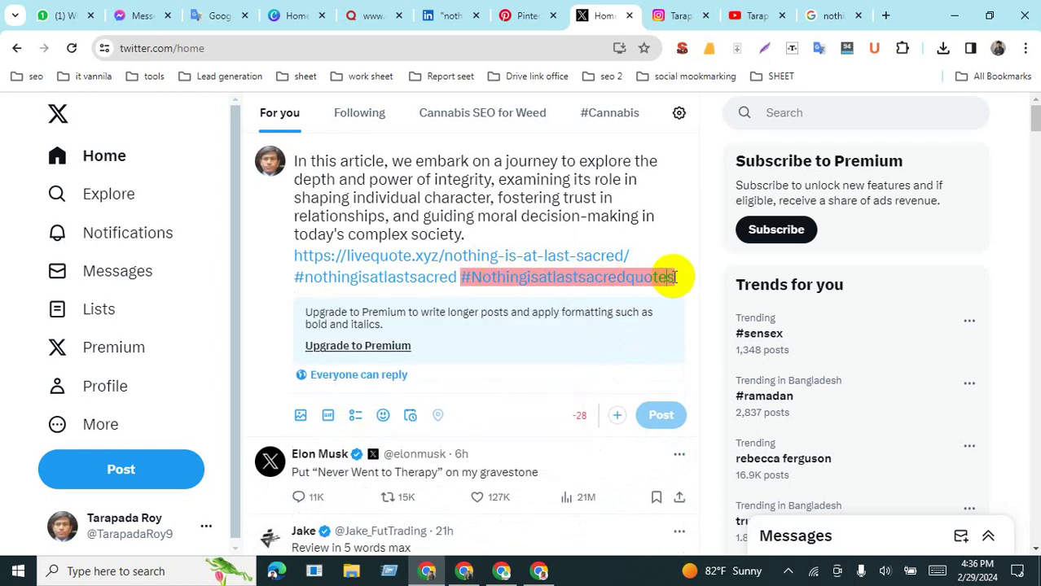
pyautogui.moveTo(673, 278); pyautogui.dragTo(465, 280)
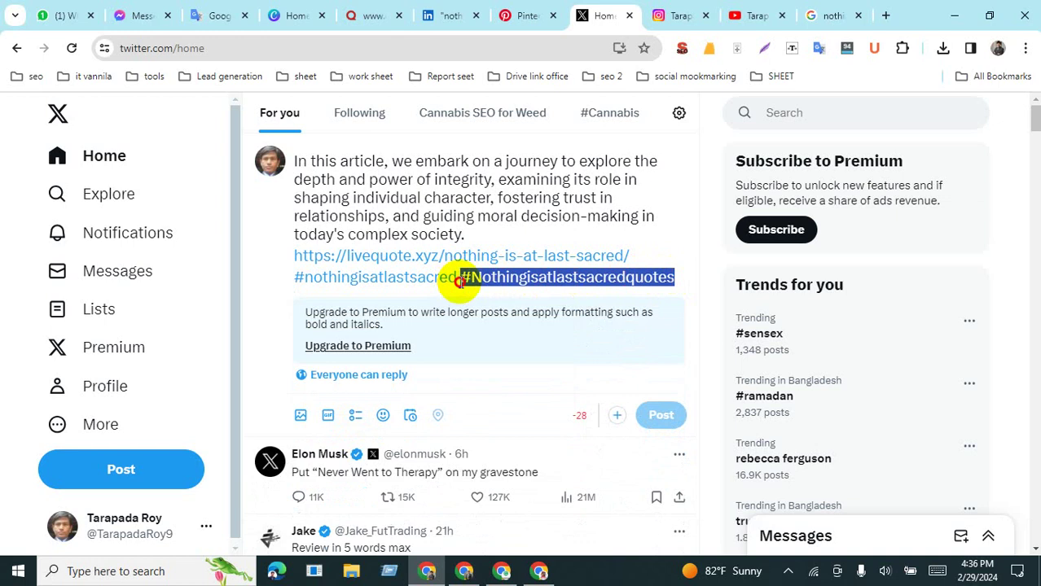
pyautogui.press('BackSpace')
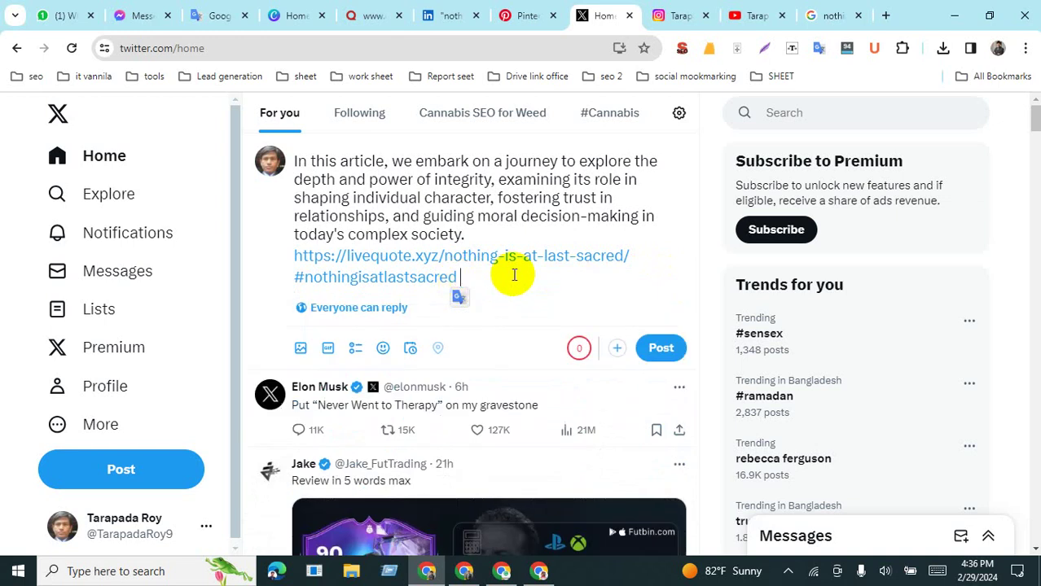
pyautogui.press('BackSpace')
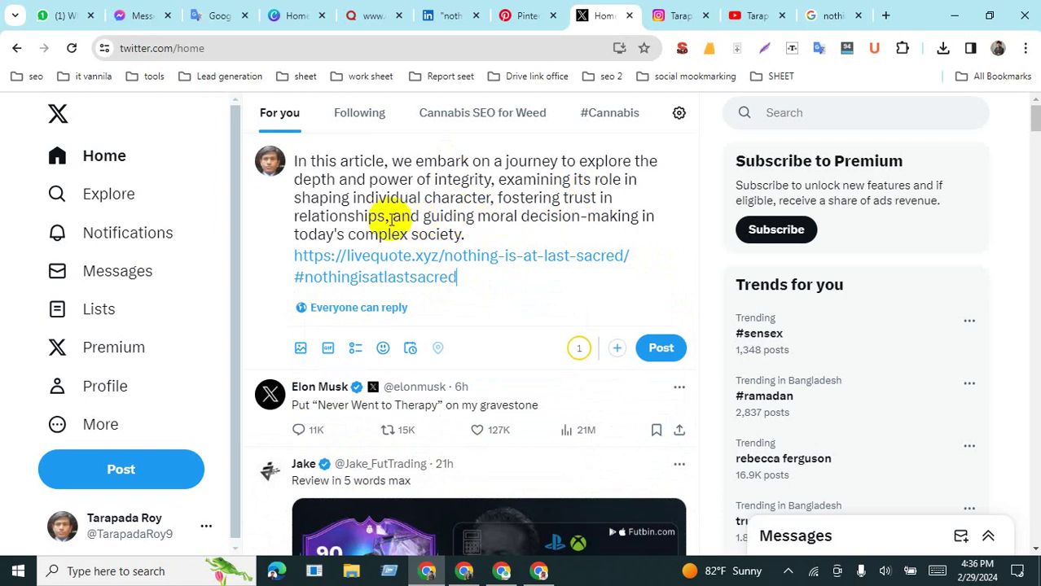
pyautogui.moveTo(392, 218); pyautogui.dragTo(481, 232)
pyautogui.press('BackSpace')
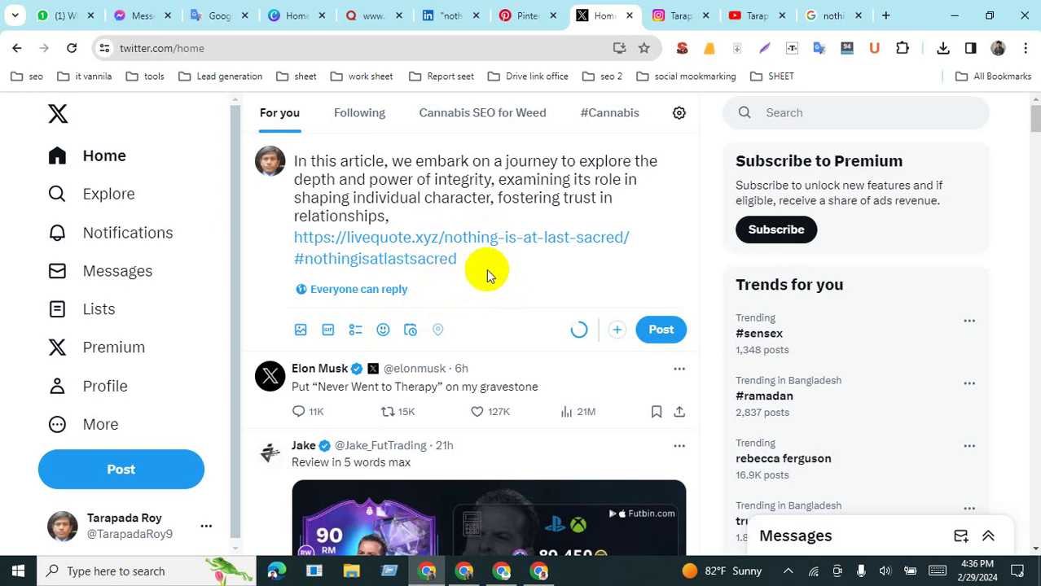
# Step: Attach 'nothing is at last sacred.jpg' from the Desktop to the X draft
pyautogui.click(301, 329)
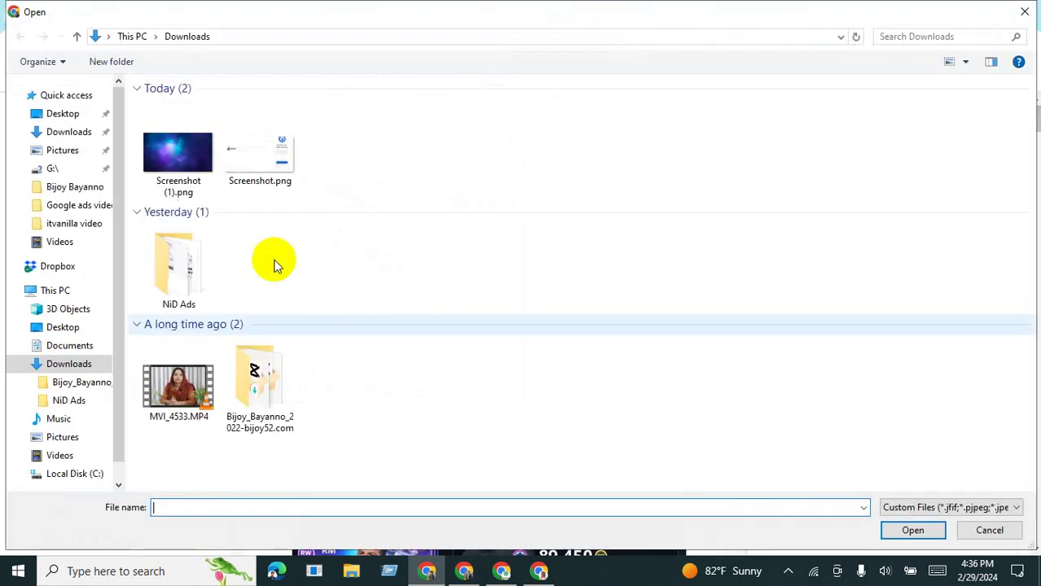
pyautogui.click(175, 163)
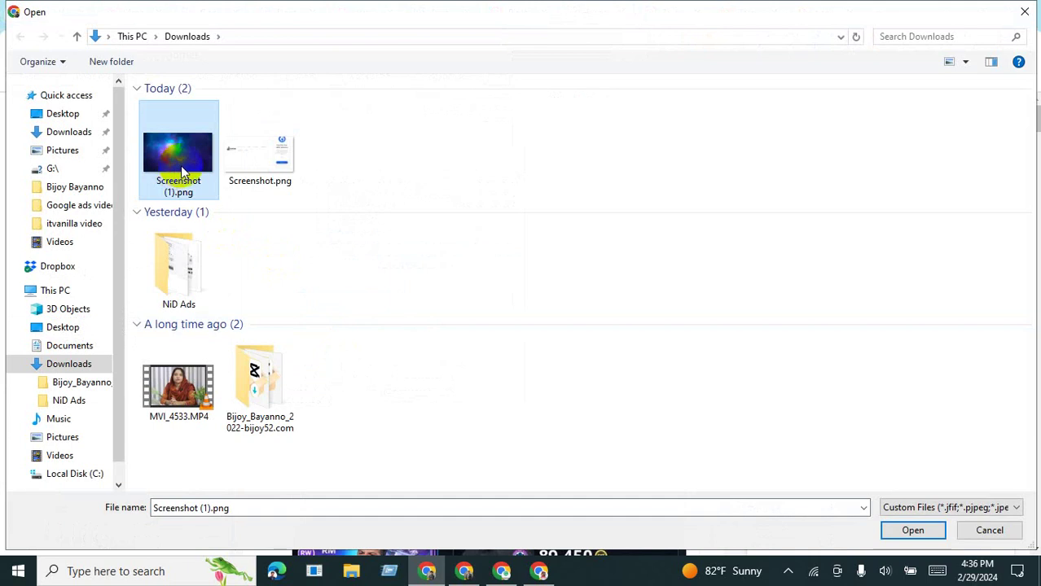
pyautogui.click(63, 113)
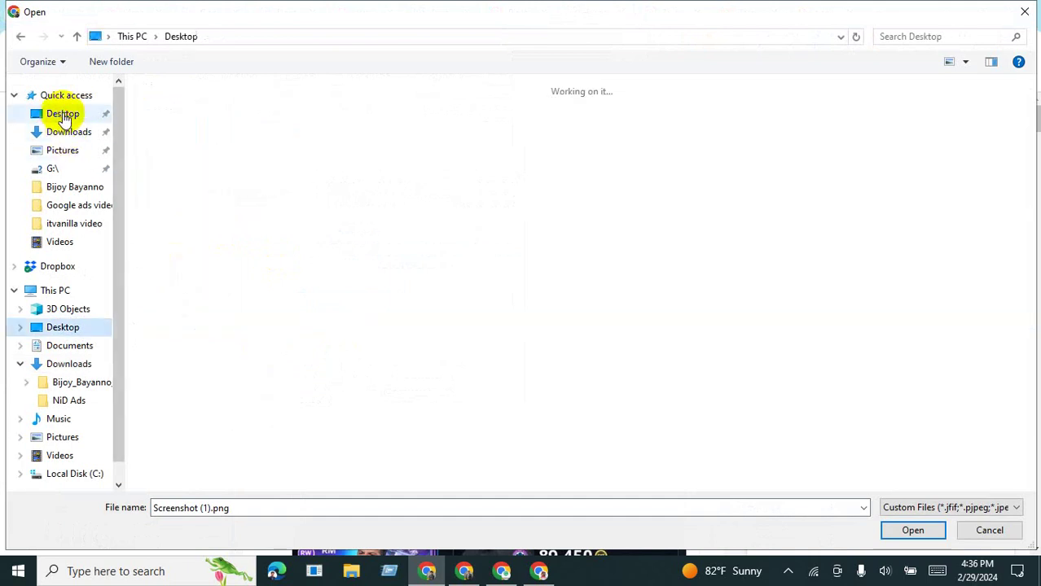
pyautogui.click(334, 145)
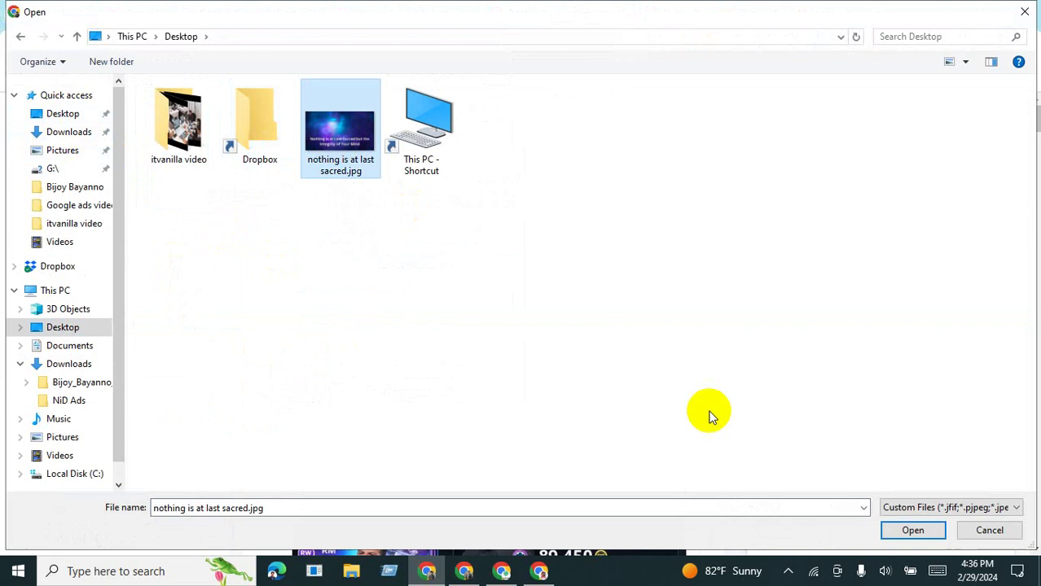
pyautogui.click(910, 531)
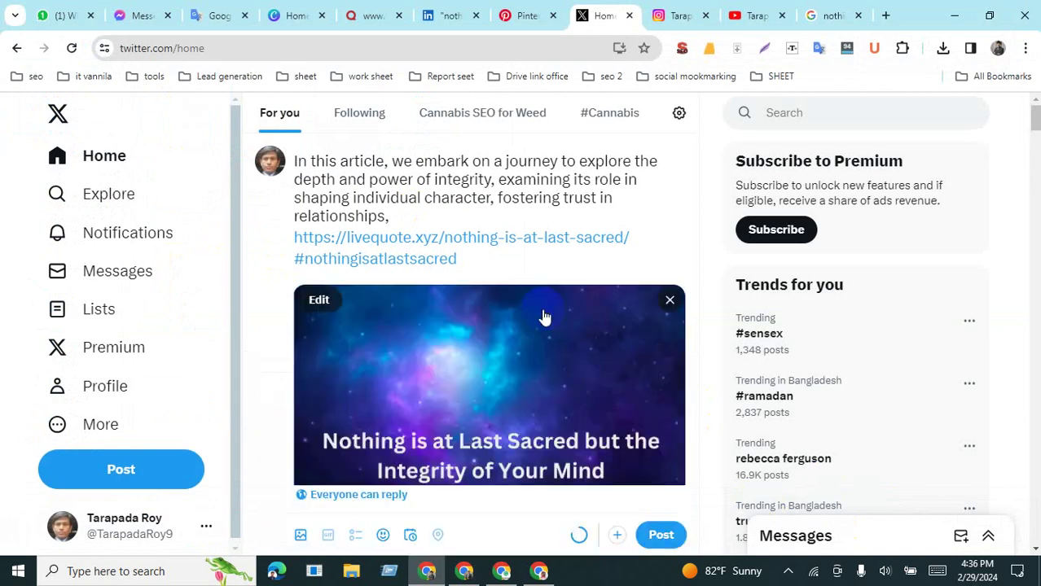
# Step: Give the image alt text: the full blurb, livequote link and hashtags copied from Google Translate
pyautogui.scroll(-2, 545, 310)
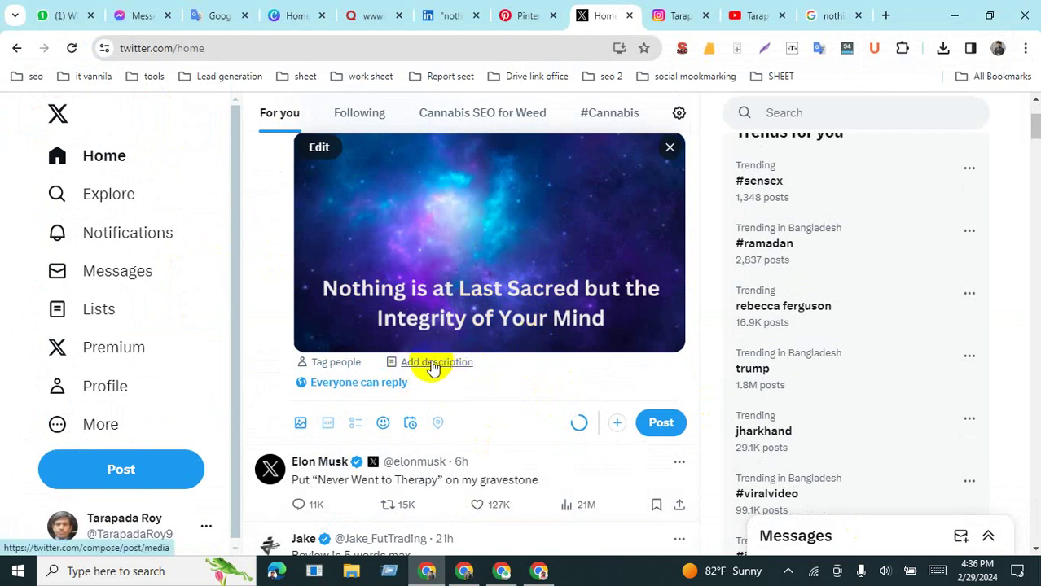
pyautogui.click(432, 364)
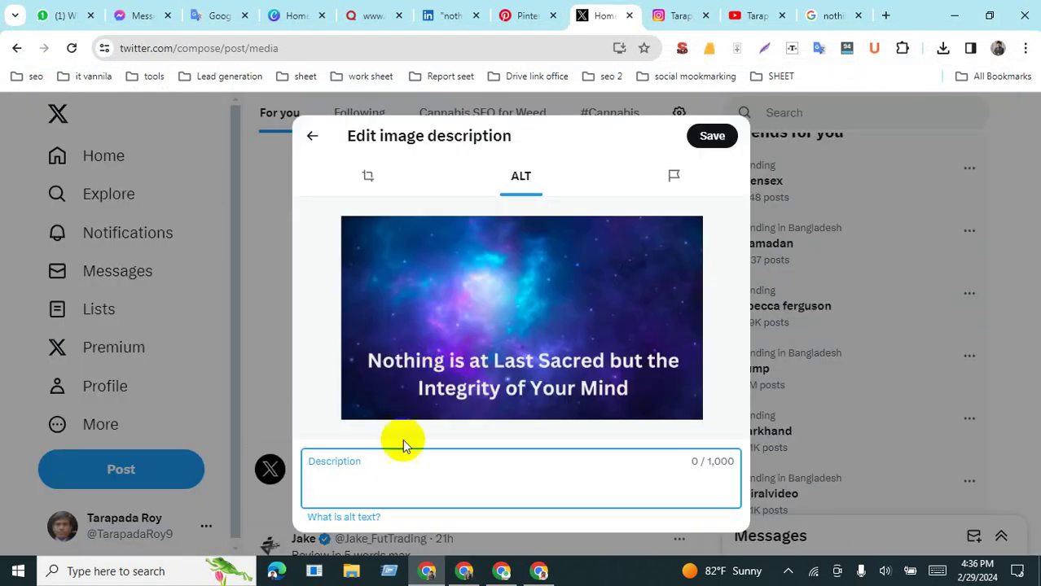
pyautogui.click(208, 16)
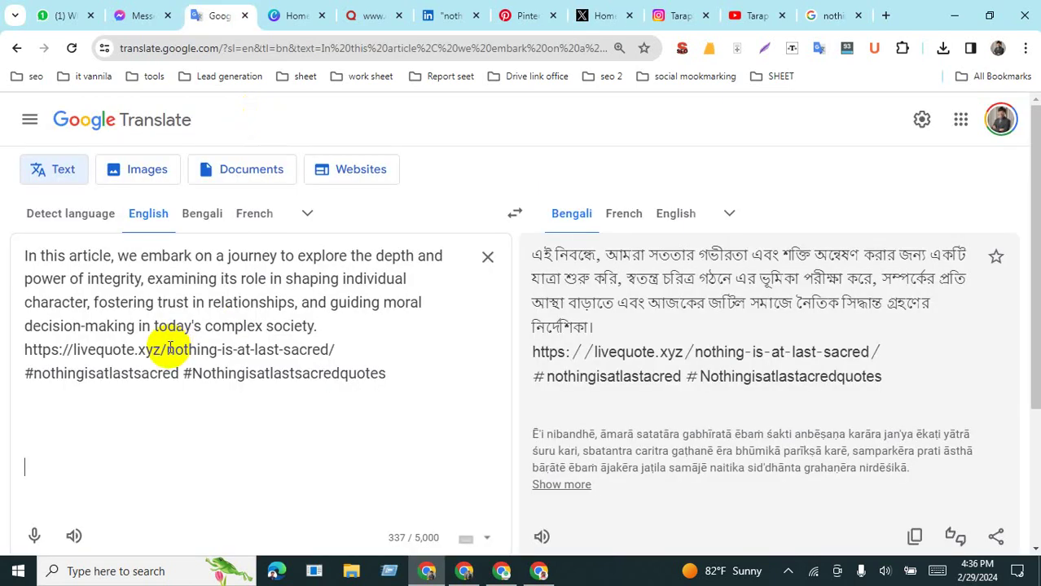
pyautogui.hotkey('ctrl', 'a')
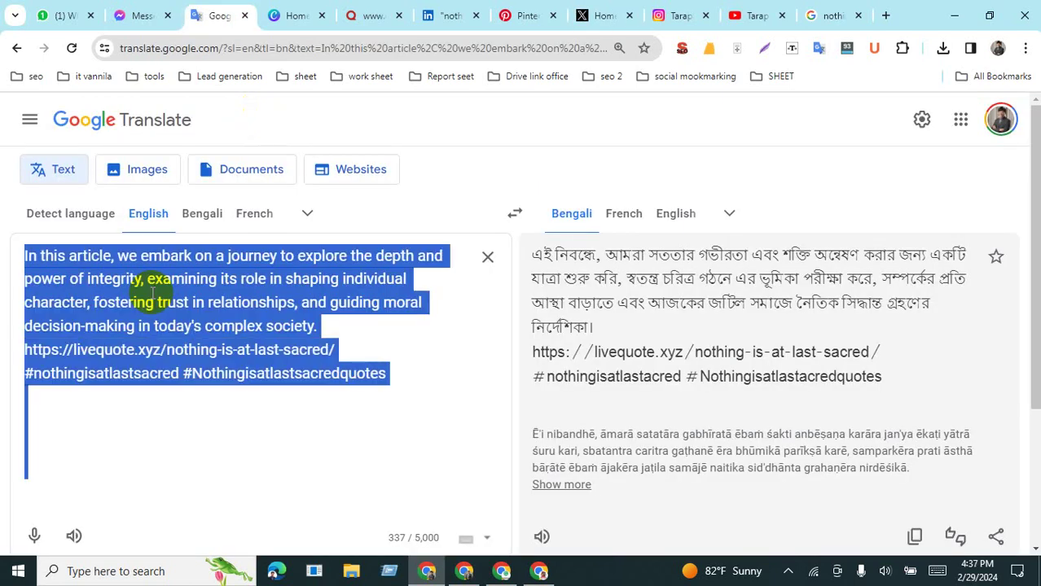
pyautogui.click(136, 326)
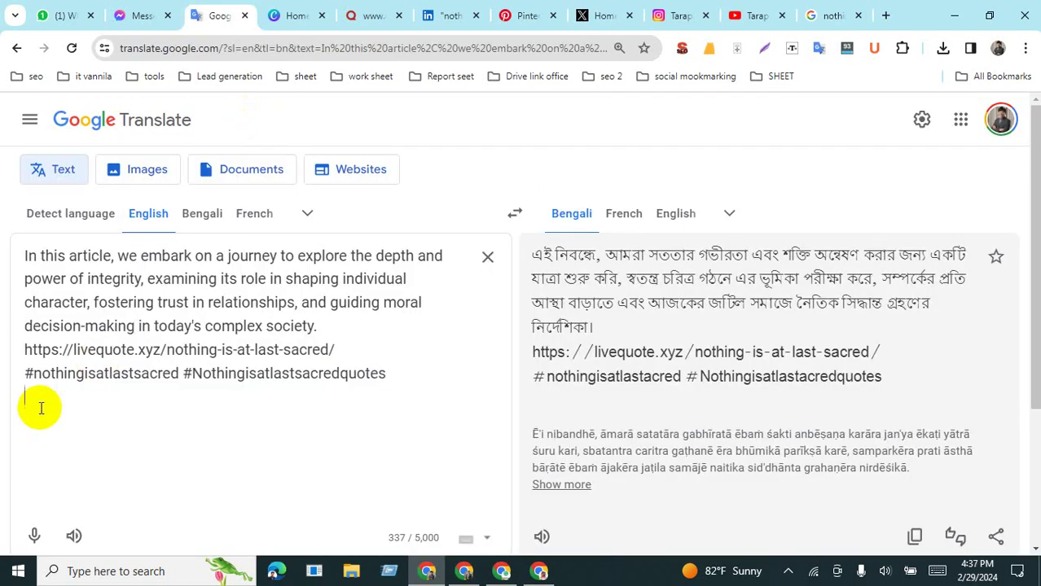
pyautogui.press('BackSpace')
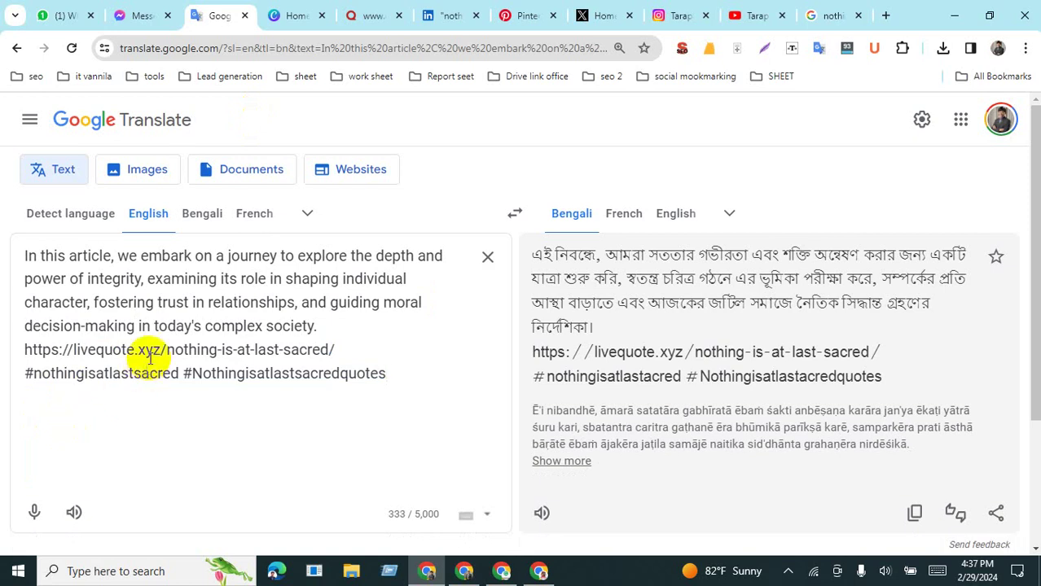
pyautogui.click(170, 320)
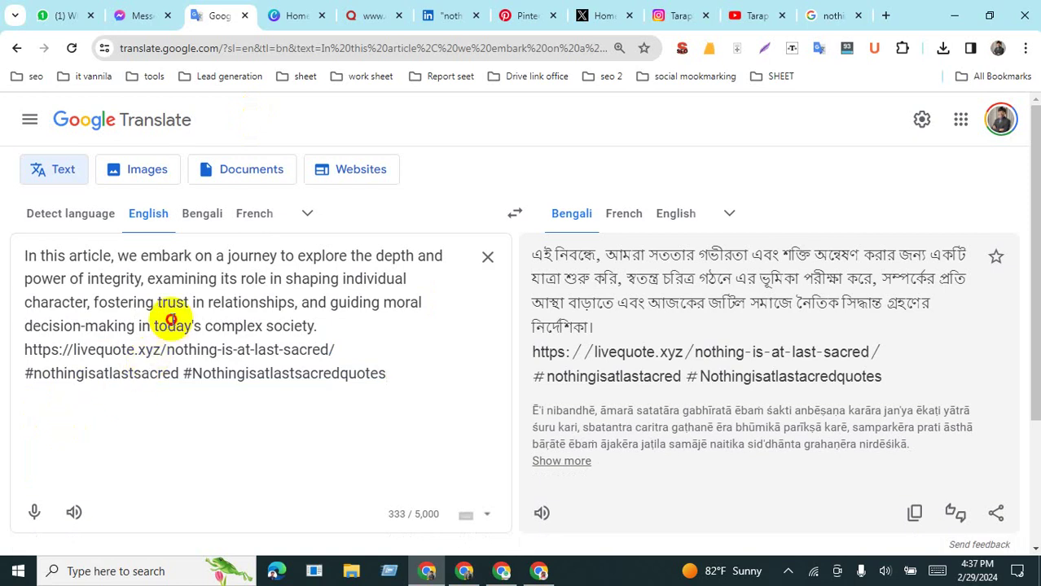
pyautogui.hotkey('ctrl', 'a')
pyautogui.hotkey('ctrl', 'c')
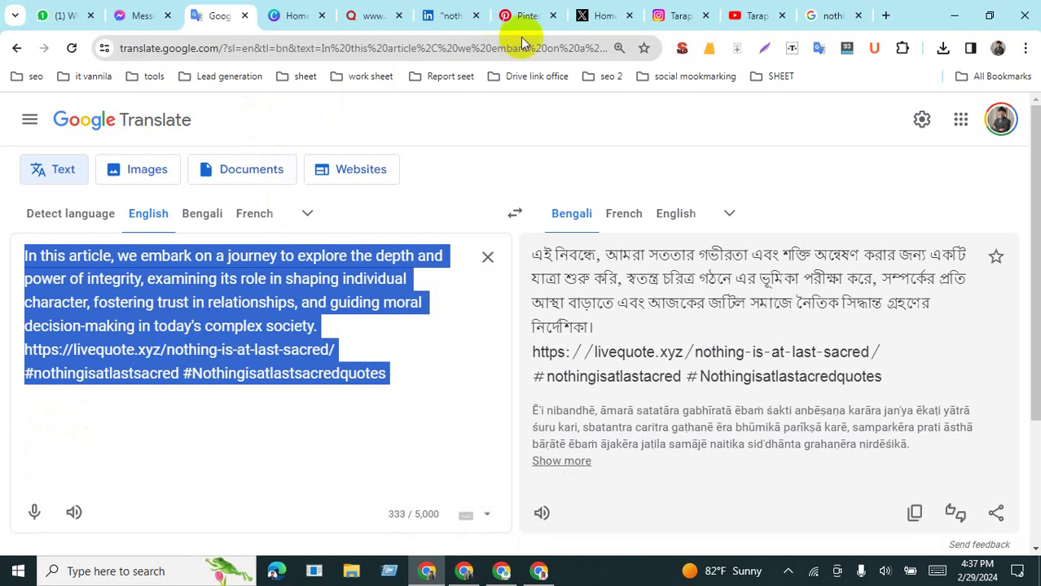
pyautogui.click(592, 19)
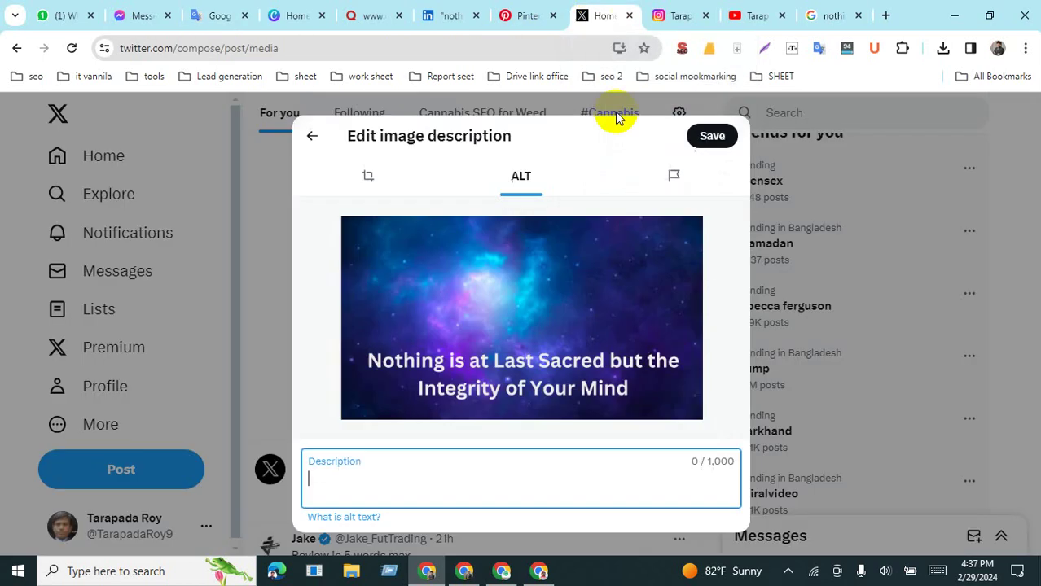
pyautogui.hotkey('ctrl', 'v')
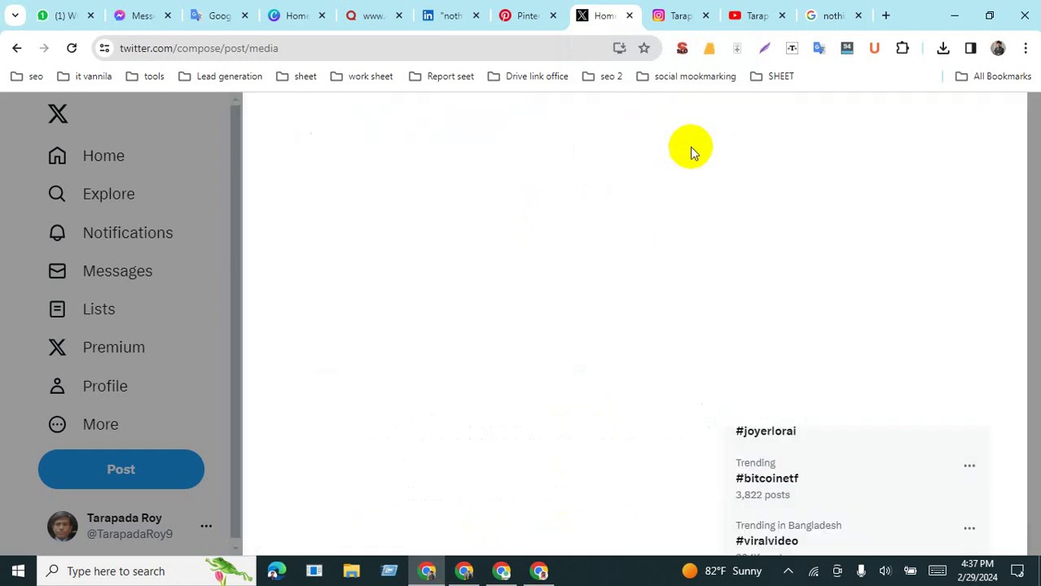
pyautogui.click(712, 139)
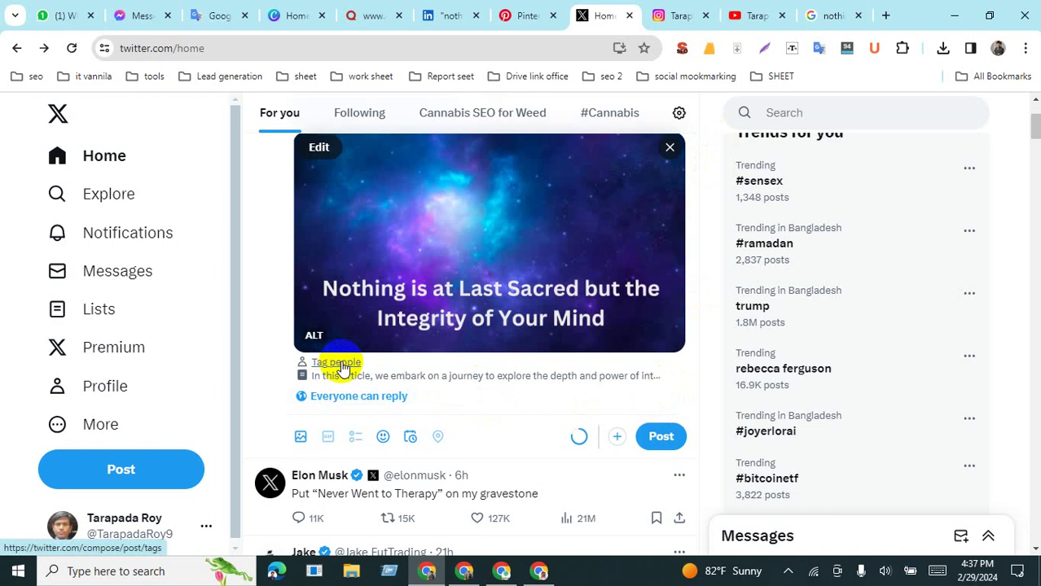
# Step: Open Tag people for the image, then bring up the article's Google Doc window
pyautogui.click(340, 363)
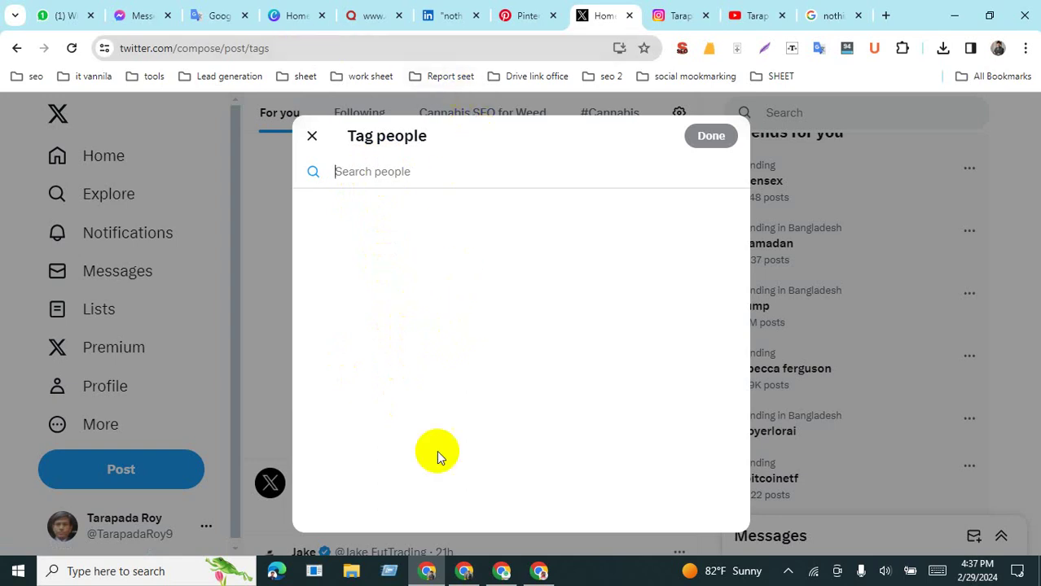
pyautogui.click(465, 571)
pyautogui.click(376, 265)
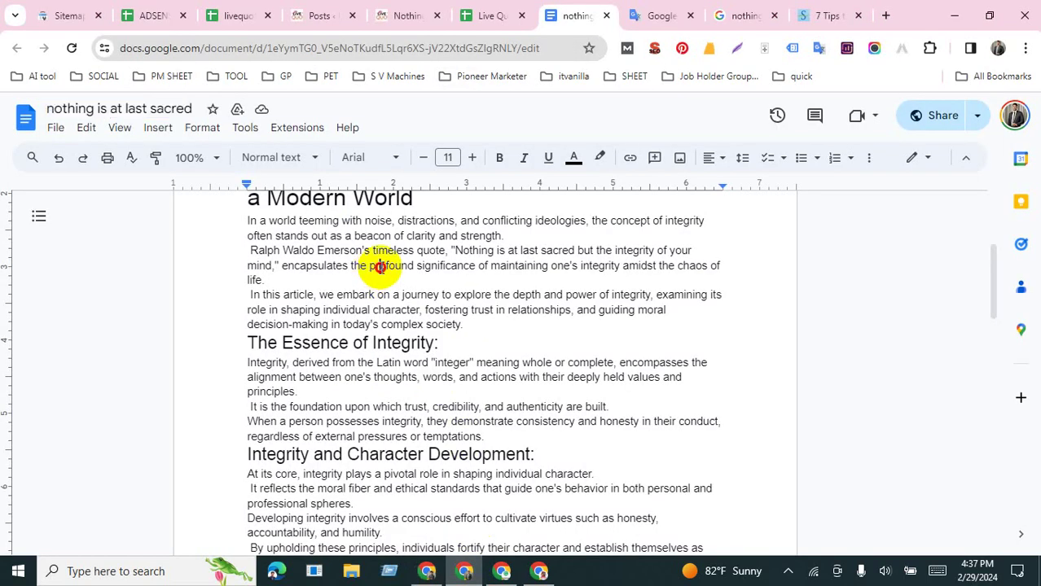
# Step: Follow the livequote article's 'power of integrity' link to the WriteWork essay on Emerson's quote
pyautogui.click(392, 13)
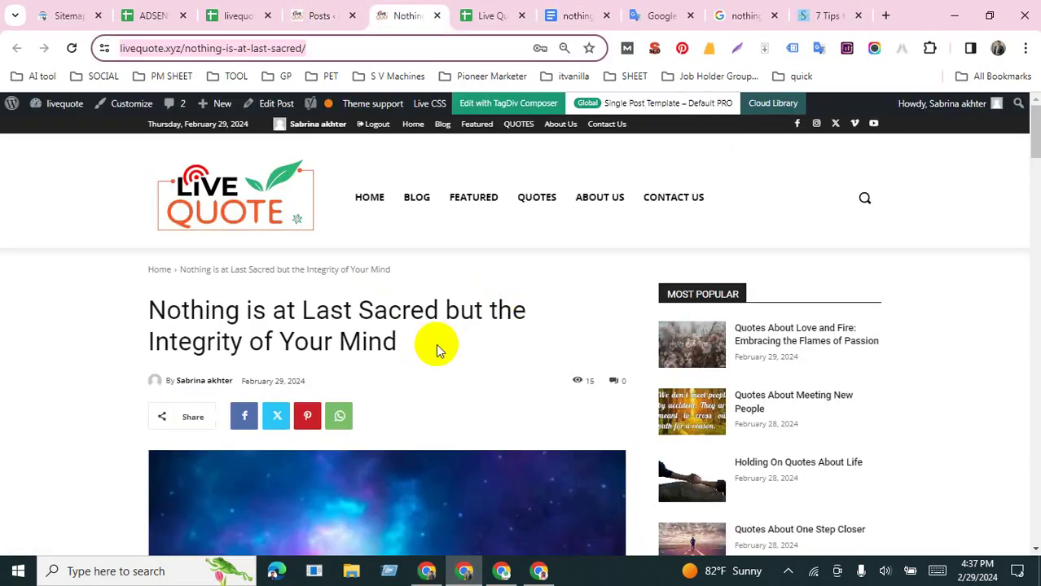
pyautogui.scroll(-10, 436, 343)
pyautogui.scroll(2, 435, 351)
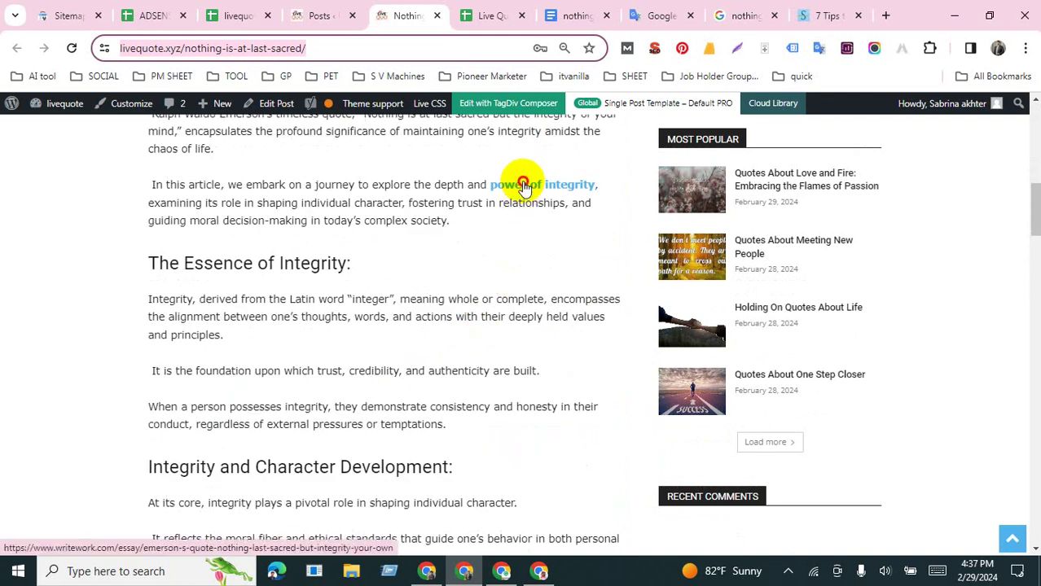
pyautogui.keyDown('ctrl'); pyautogui.click(523, 186); pyautogui.keyUp('ctrl')
pyautogui.click(452, 16)
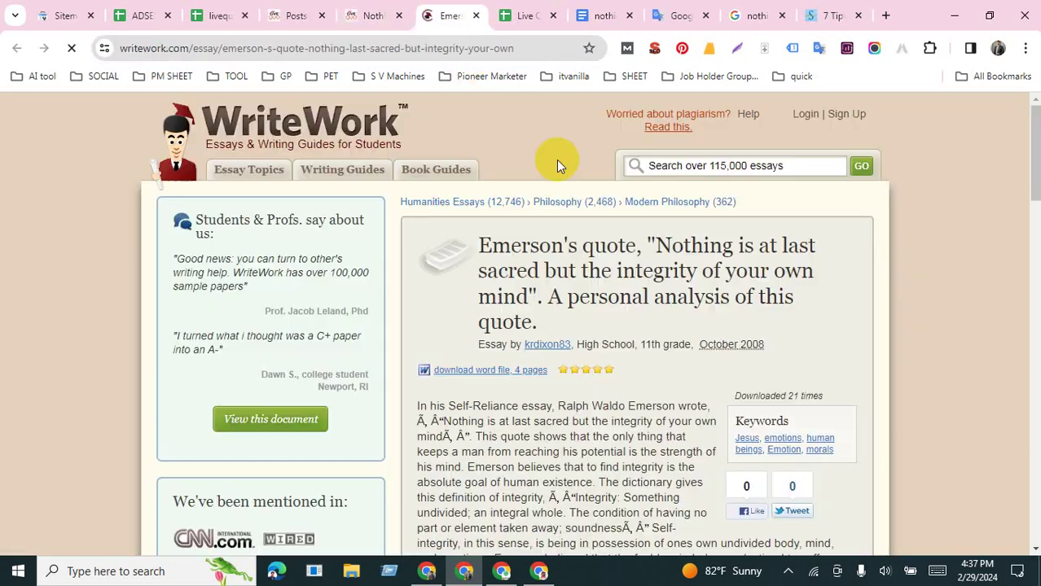
# Step: Back on the livequote article, open its Emerson Self-Reliance link in a new tab
pyautogui.click(373, 16)
pyautogui.scroll(-8, 450, 399)
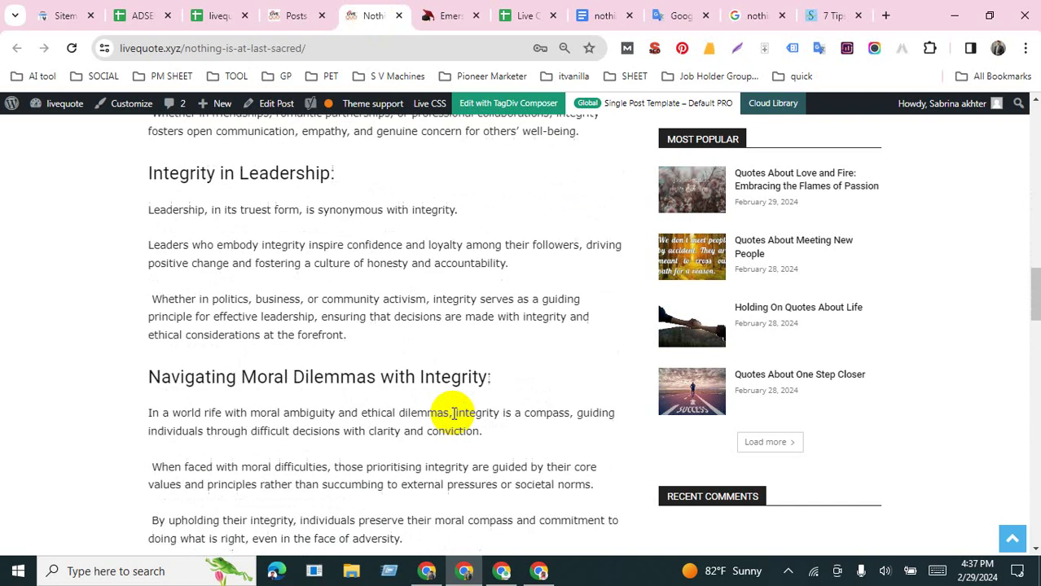
pyautogui.scroll(-7, 453, 412)
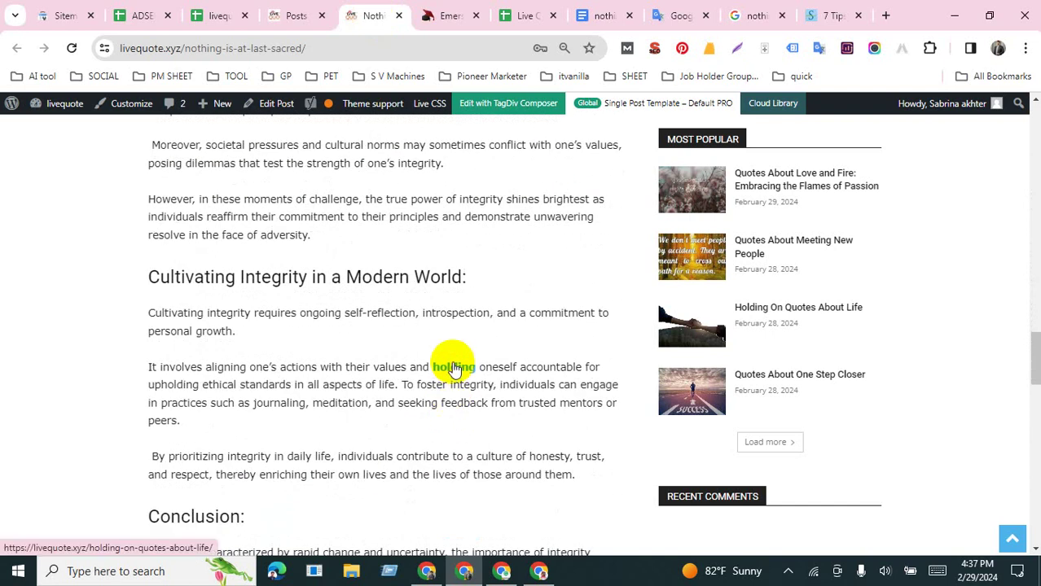
pyautogui.scroll(-5, 453, 368)
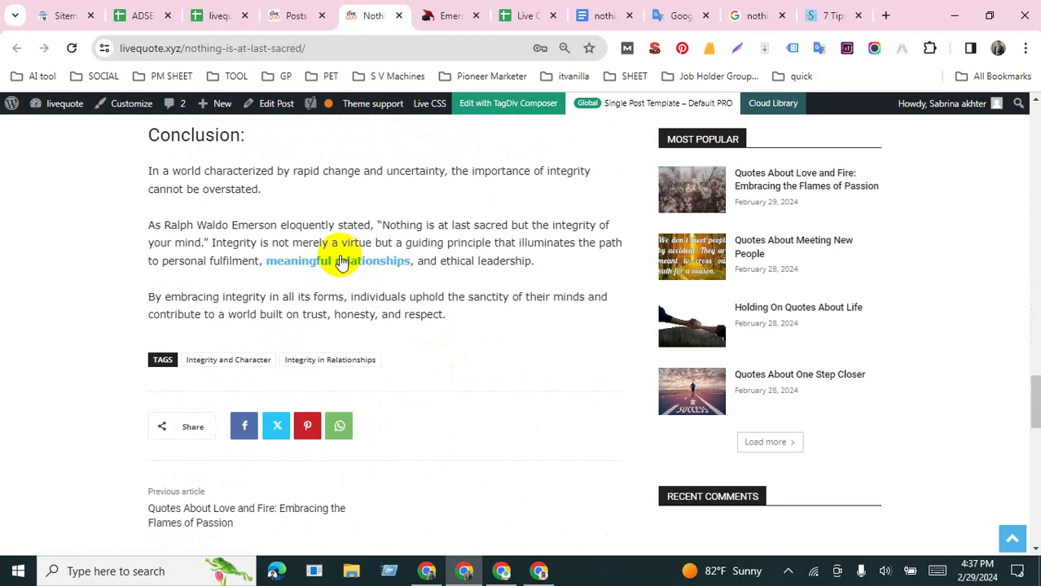
pyautogui.click(336, 262)
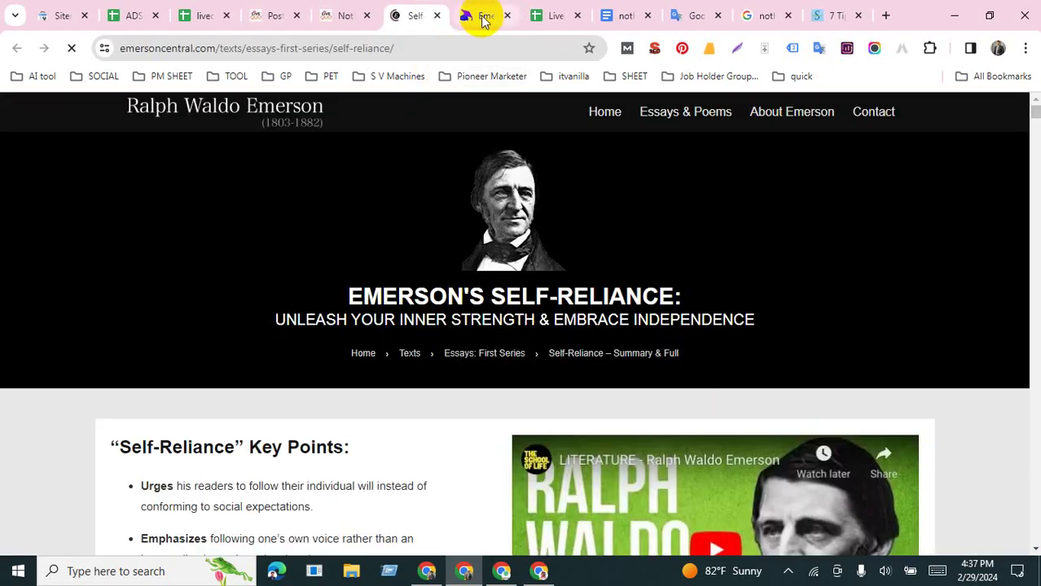
pyautogui.click(484, 16)
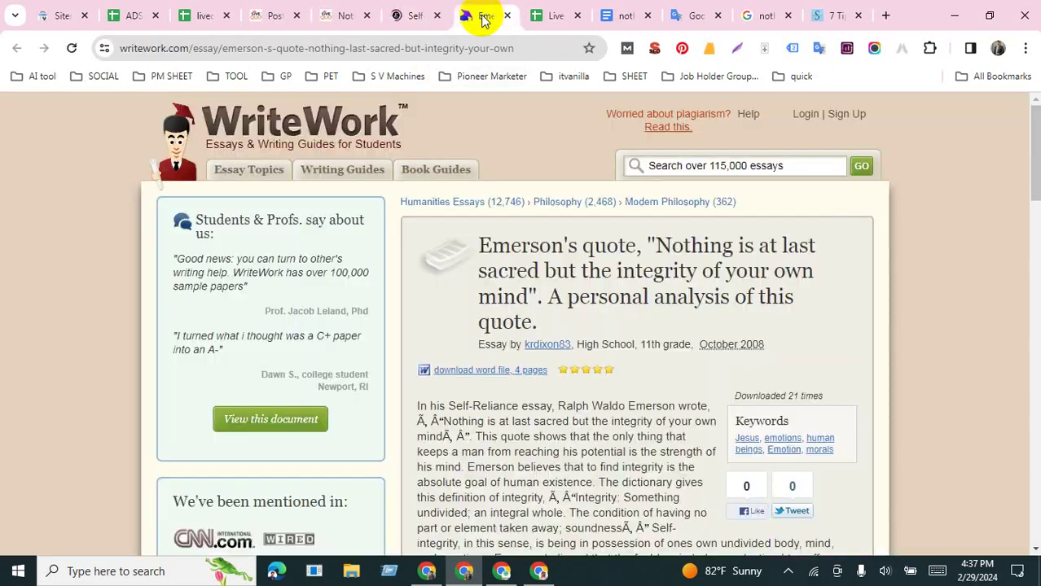
pyautogui.click(414, 17)
pyautogui.click(491, 16)
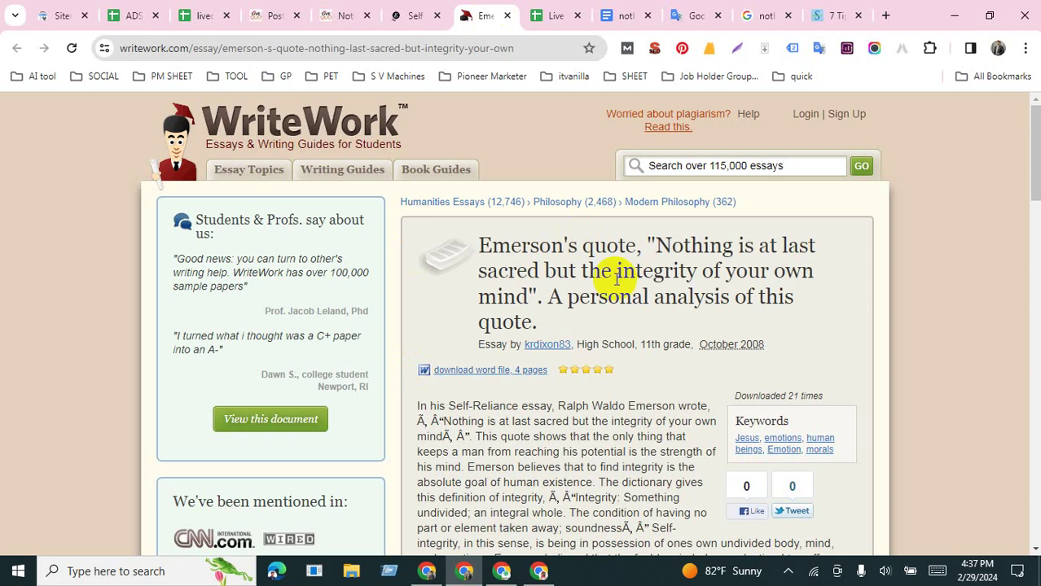
pyautogui.scroll(-6, 516, 376)
pyautogui.scroll(5, 516, 376)
pyautogui.scroll(-3, 302, 430)
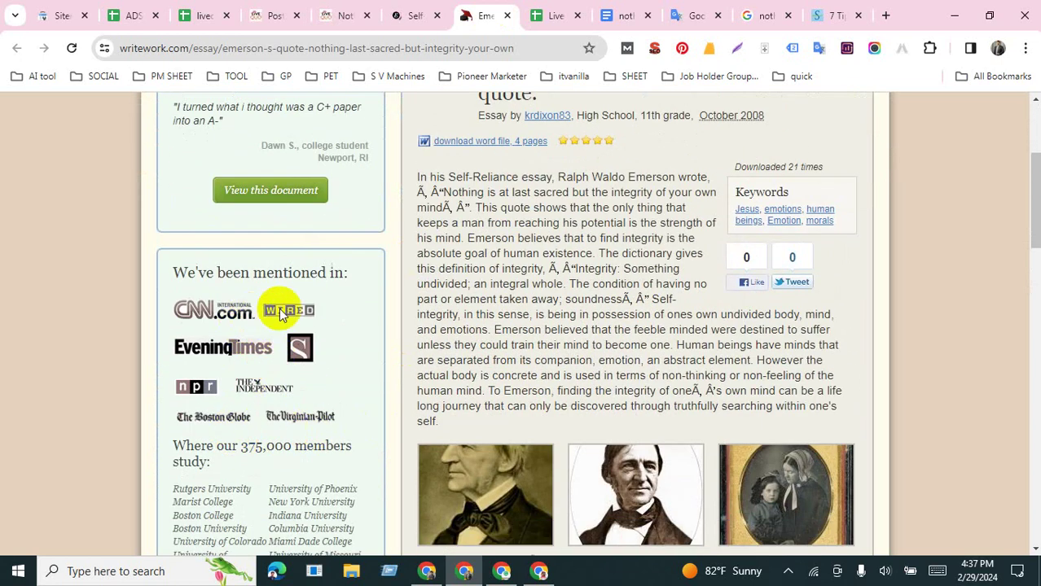
pyautogui.scroll(5, 365, 288)
pyautogui.scroll(-1, 570, 330)
pyautogui.scroll(-15, 626, 344)
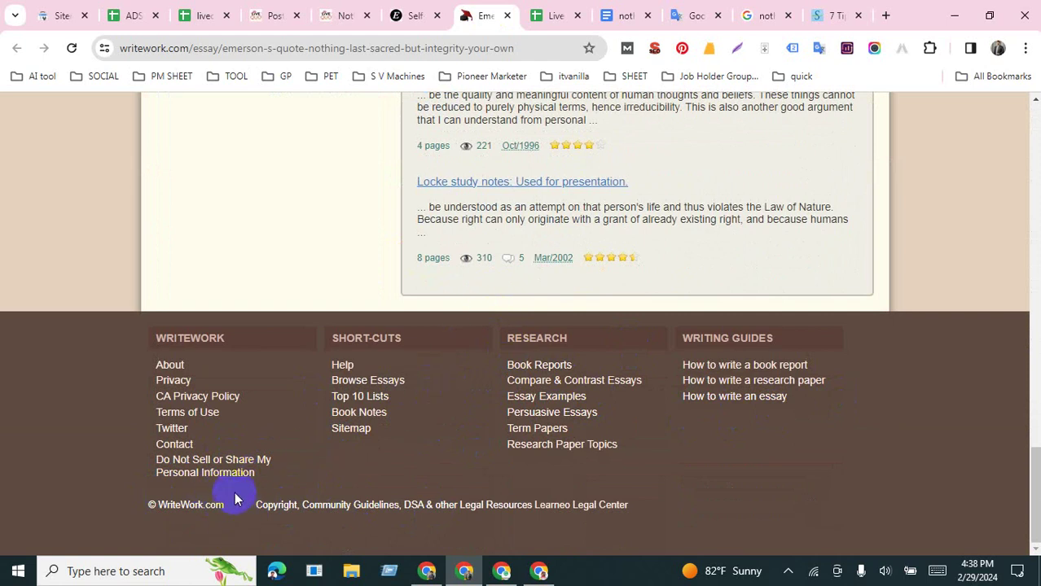
pyautogui.click(173, 428)
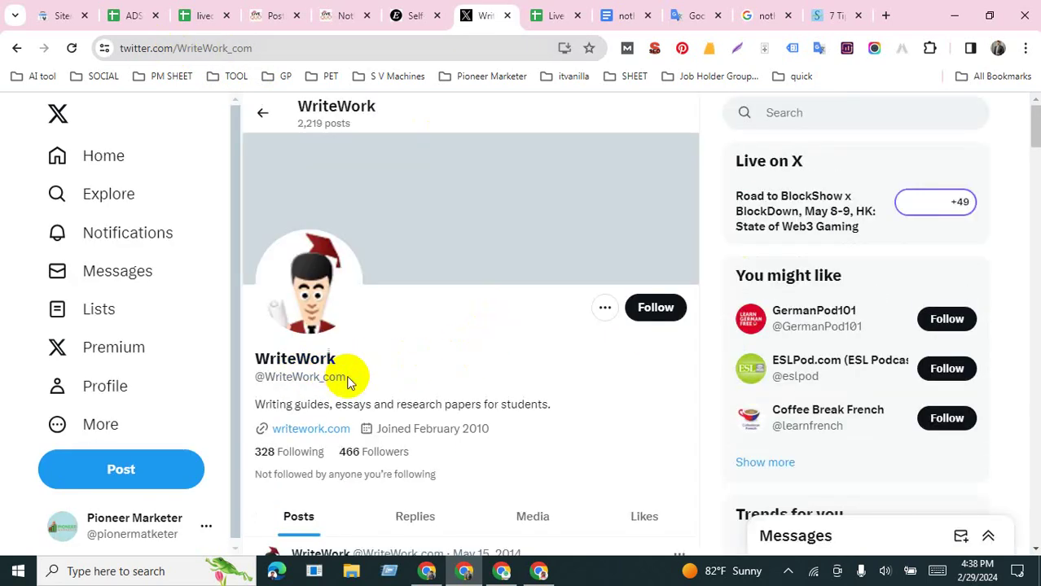
pyautogui.moveTo(345, 377); pyautogui.dragTo(255, 378)
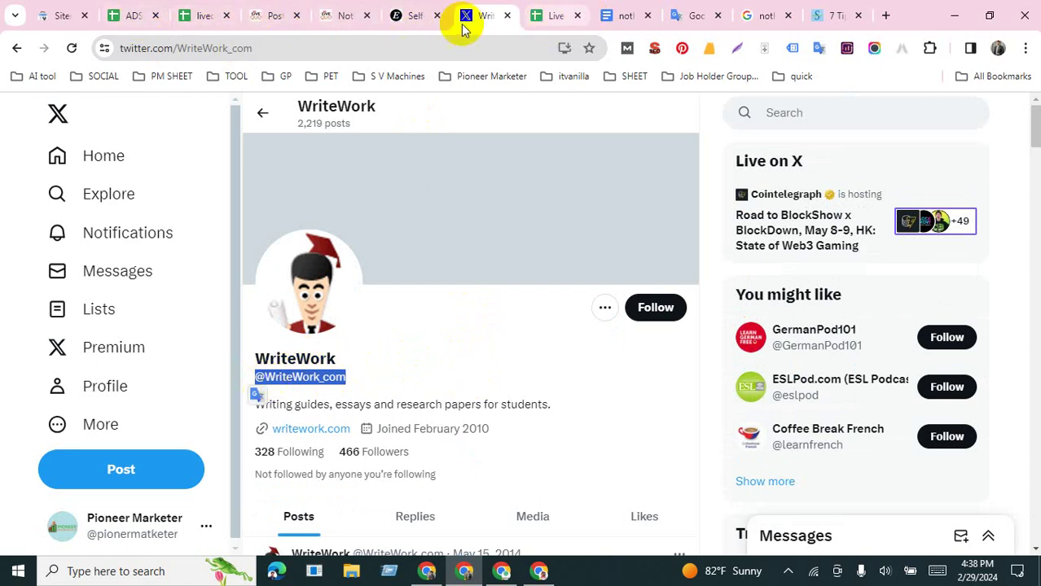
pyautogui.click(425, 570)
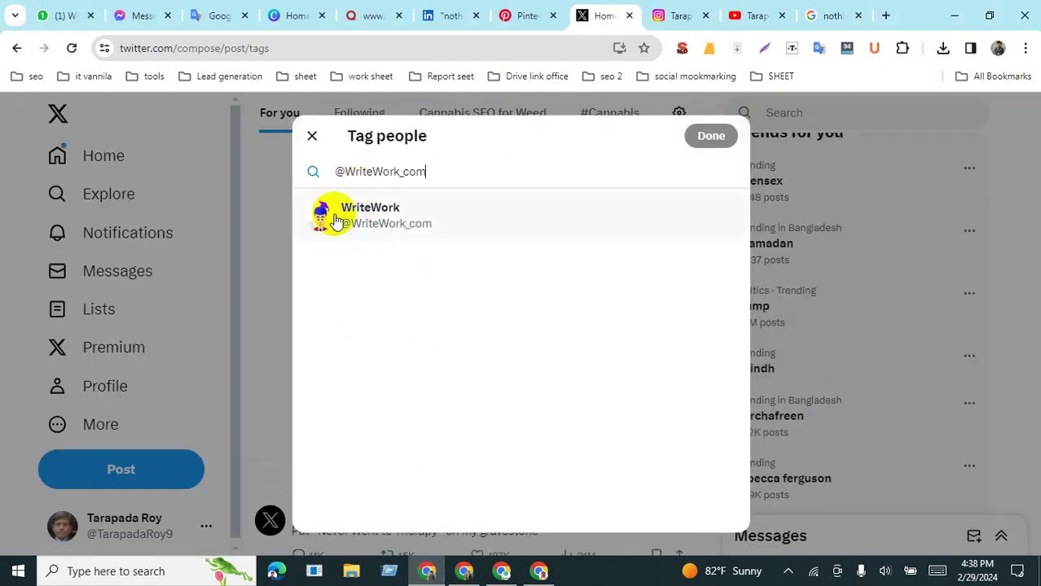
pyautogui.click(346, 220)
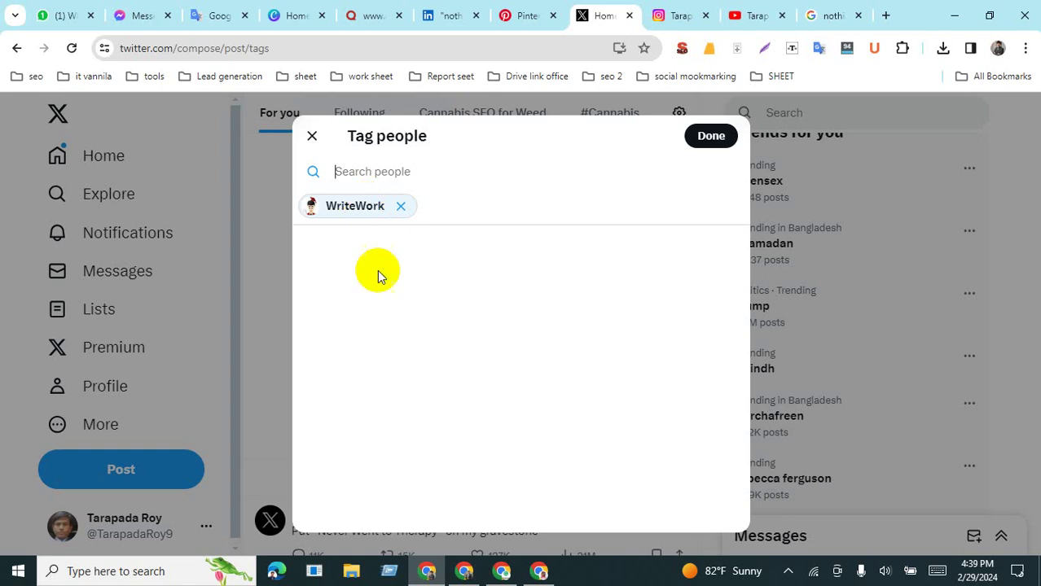
pyautogui.click(474, 574)
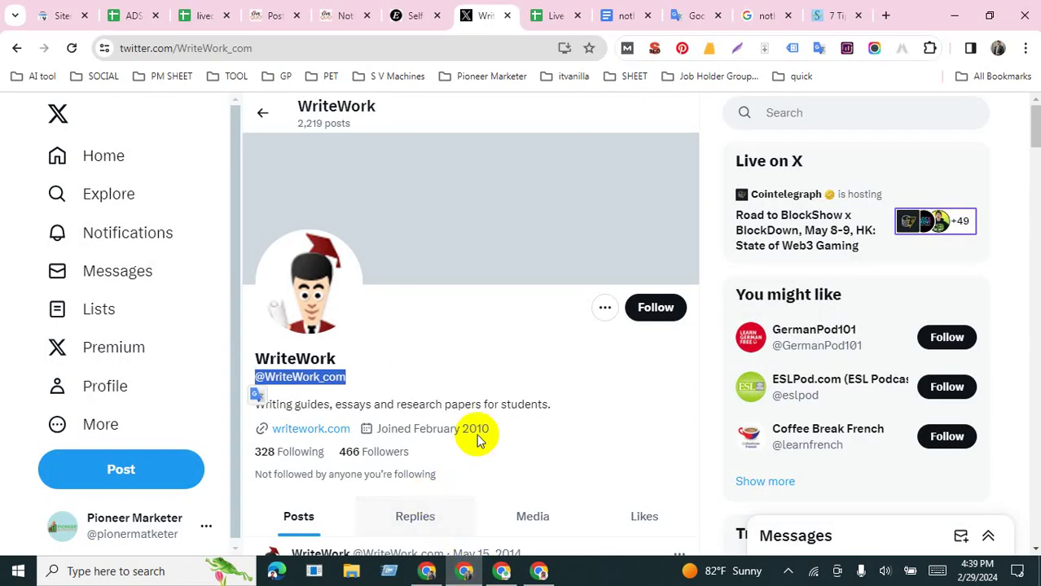
pyautogui.click(677, 318)
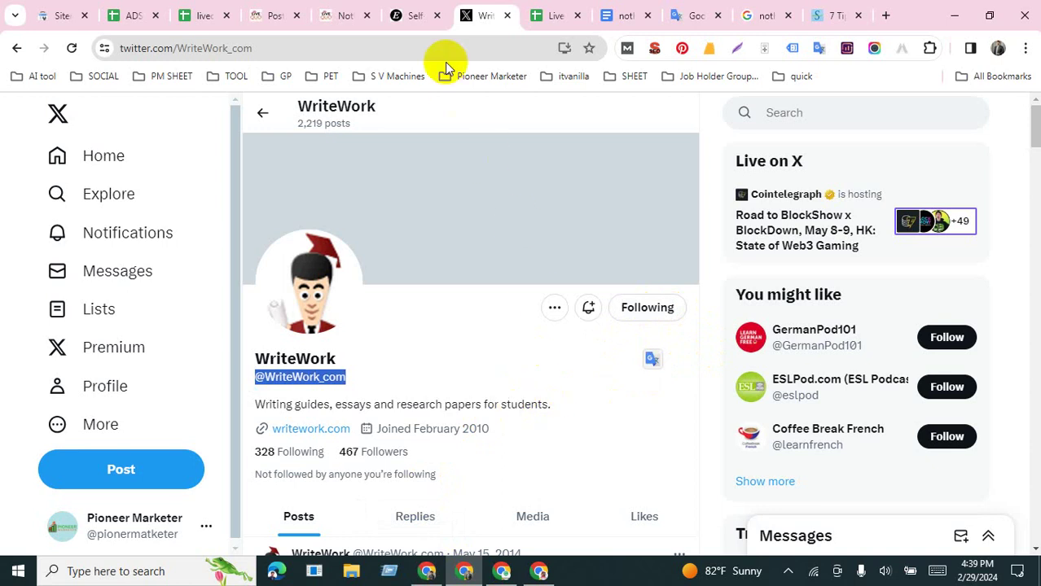
pyautogui.click(409, 17)
pyautogui.scroll(-20, 381, 323)
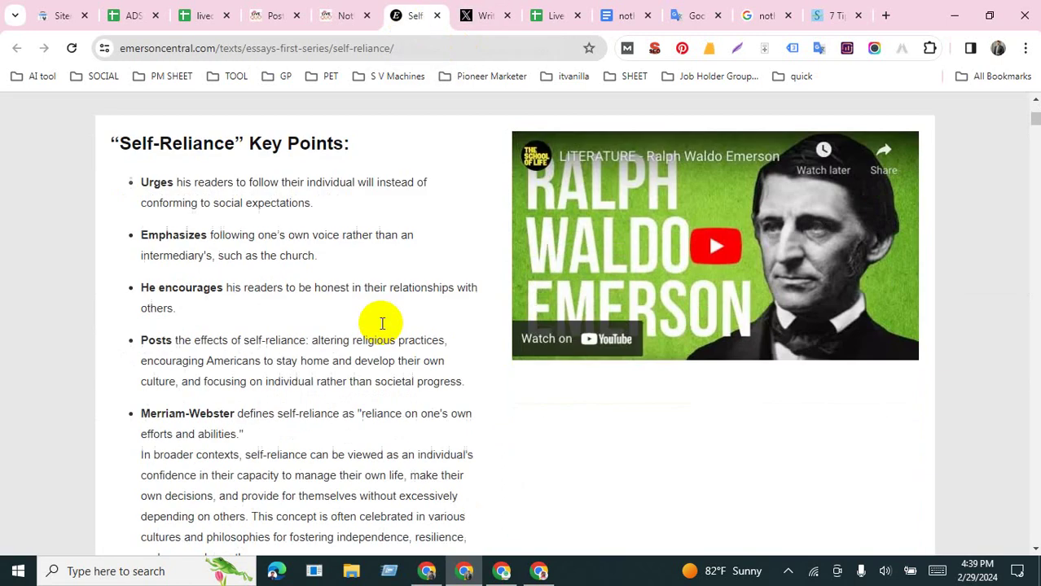
pyautogui.scroll(-20, 382, 328)
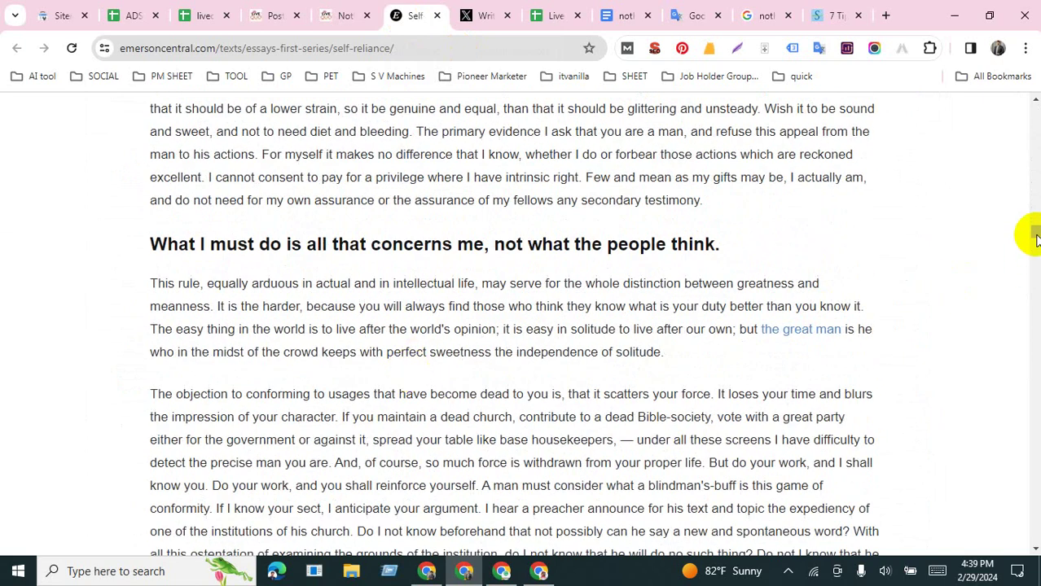
pyautogui.moveTo(1035, 233); pyautogui.dragTo(1034, 541)
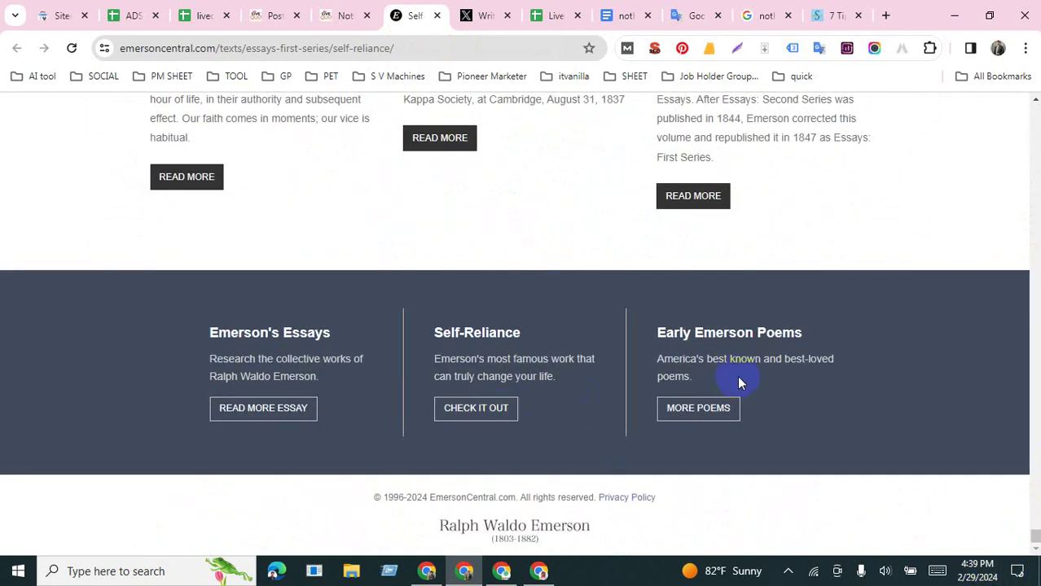
pyautogui.scroll(15, 715, 426)
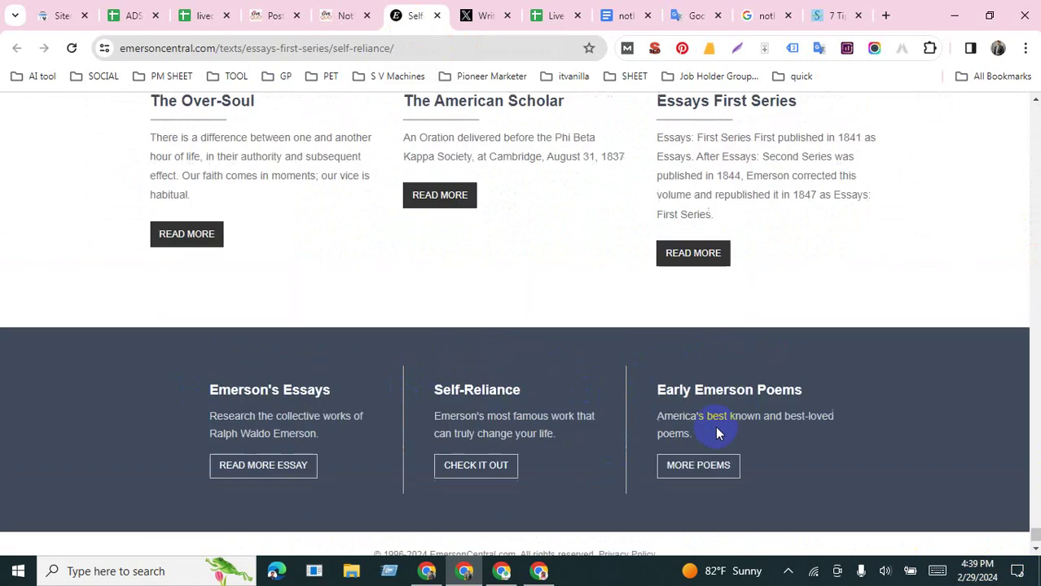
pyautogui.scroll(2, 715, 426)
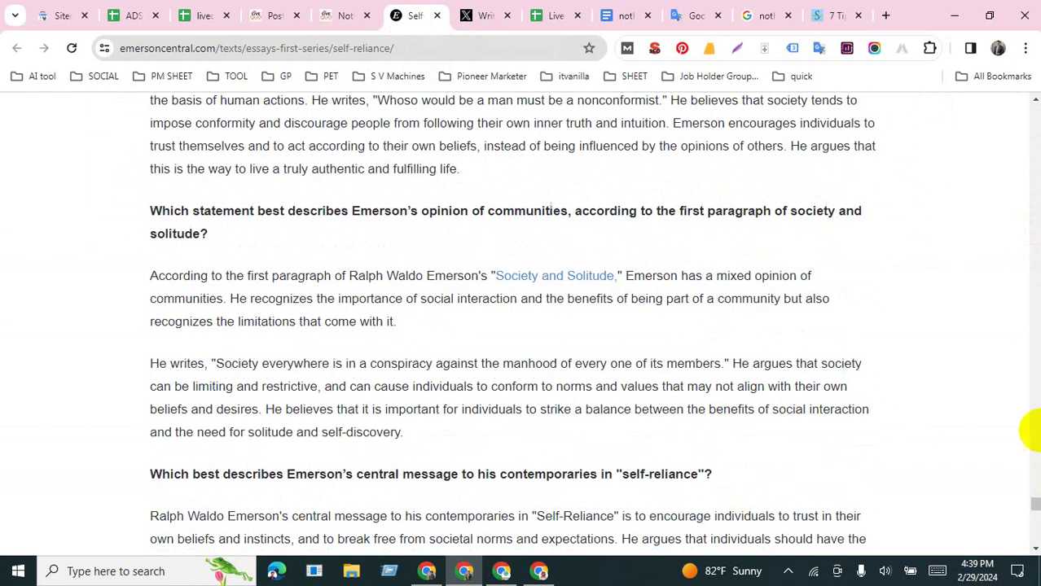
pyautogui.moveTo(1034, 507); pyautogui.dragTo(1027, 47)
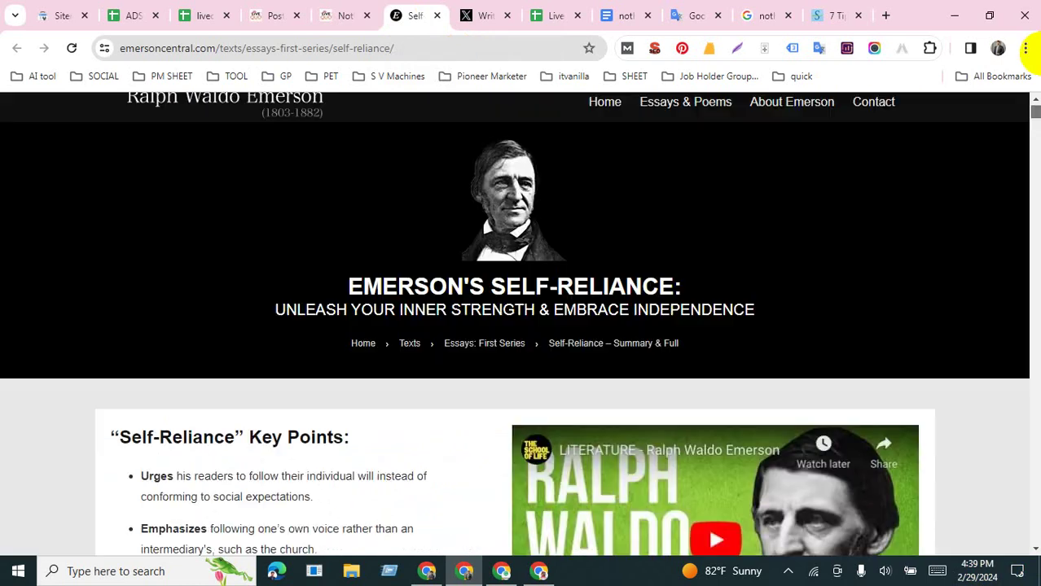
pyautogui.scroll(-2, 639, 186)
pyautogui.scroll(2, 607, 186)
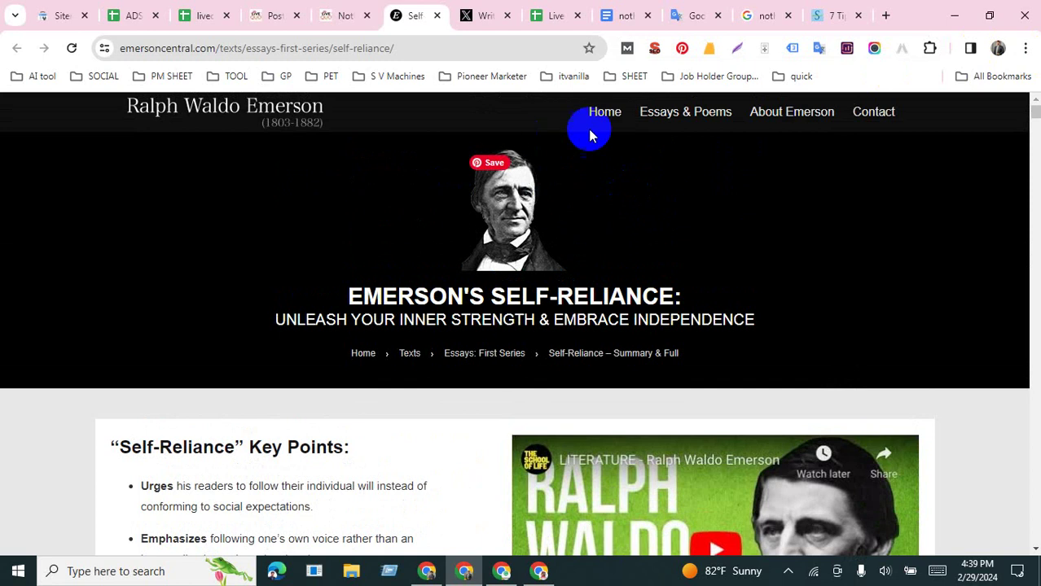